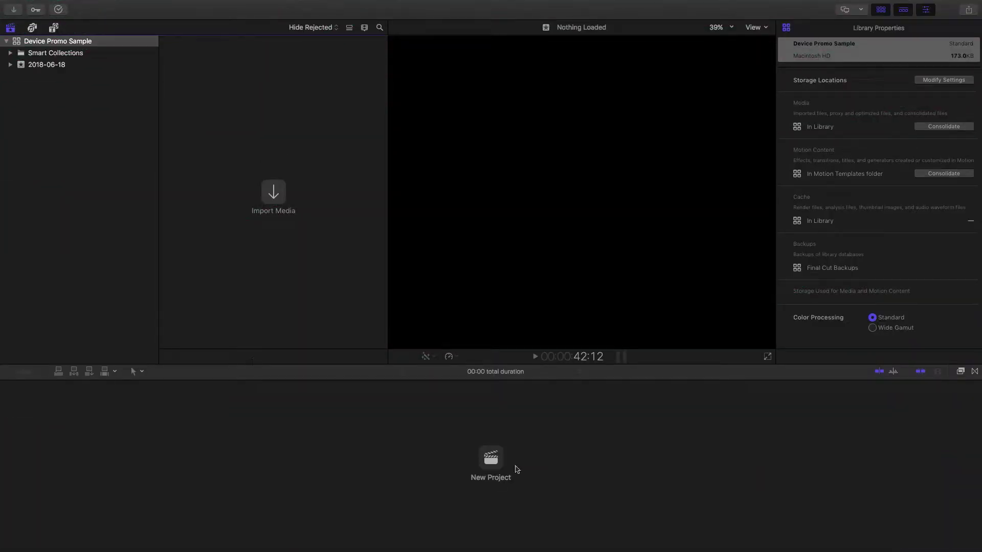
Create a project named Device Promo in the 2018-06-18 event at 1080p HD, 1920x1080 and 30p.
click(490, 459)
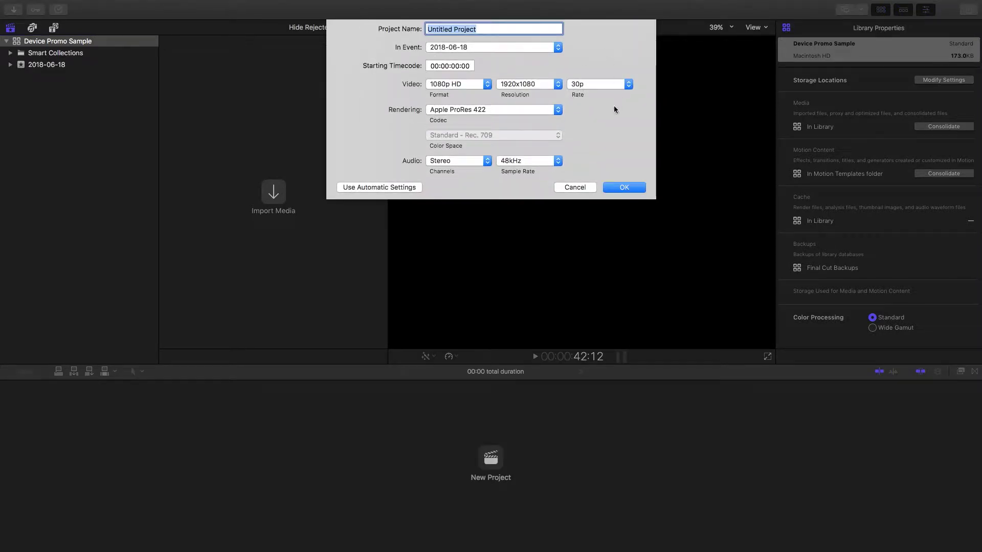
click(584, 84)
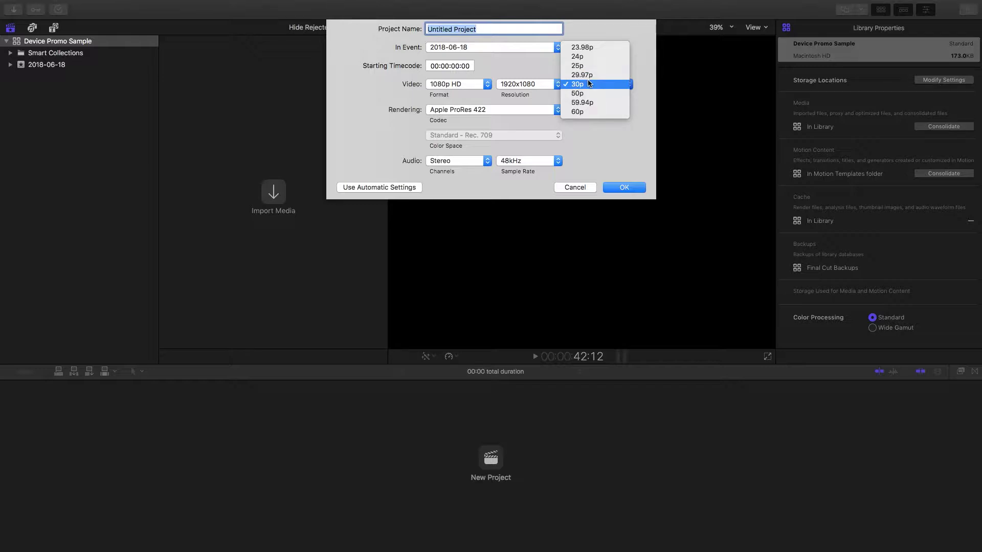
click(589, 84)
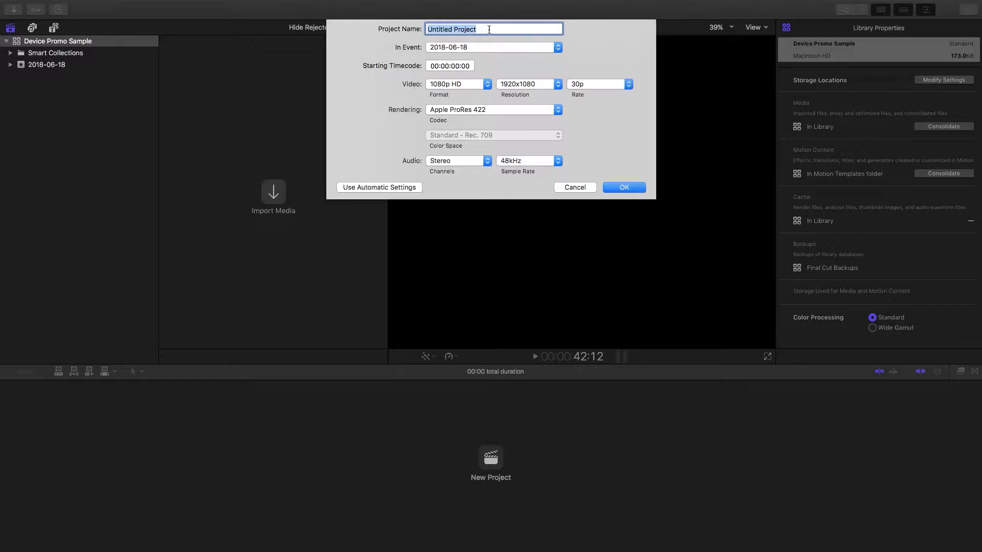
text(Dev)
key(Return)
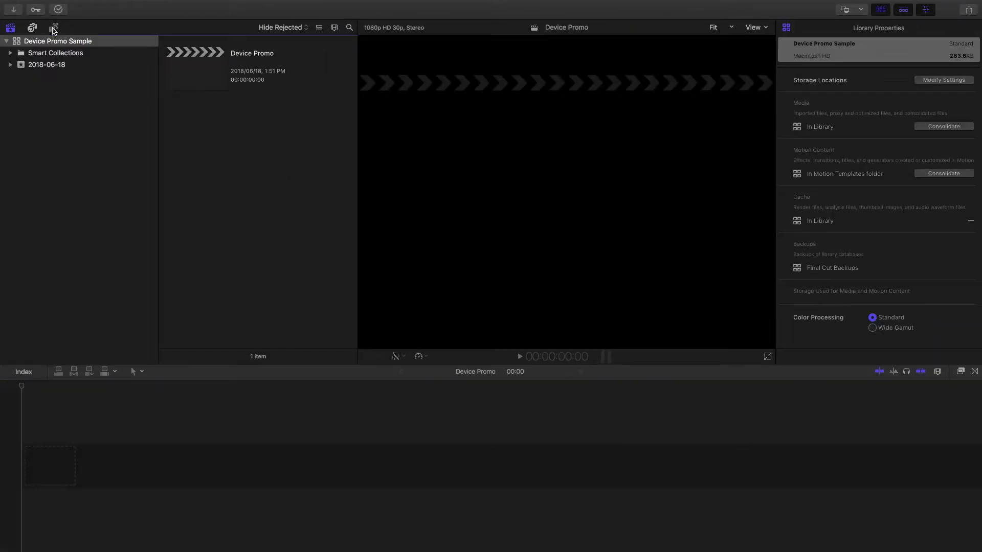
Look through the FCP Device Promo Kit titles, from the computers, icons and tablets to the text titles.
click(54, 27)
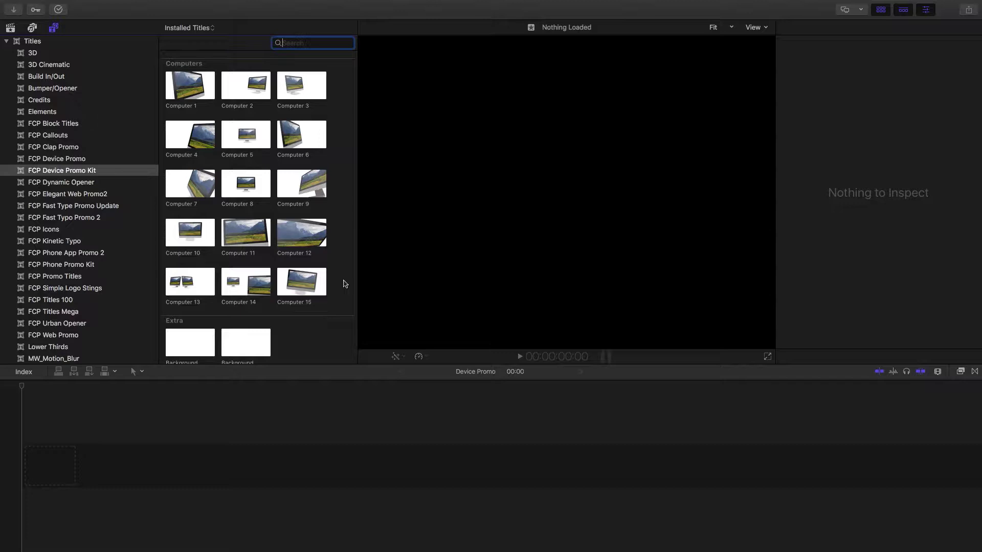
scroll(345, 284, down, 15)
scroll(345, 284, up, 5)
scroll(345, 284, down, 15)
scroll(345, 284, up, 5)
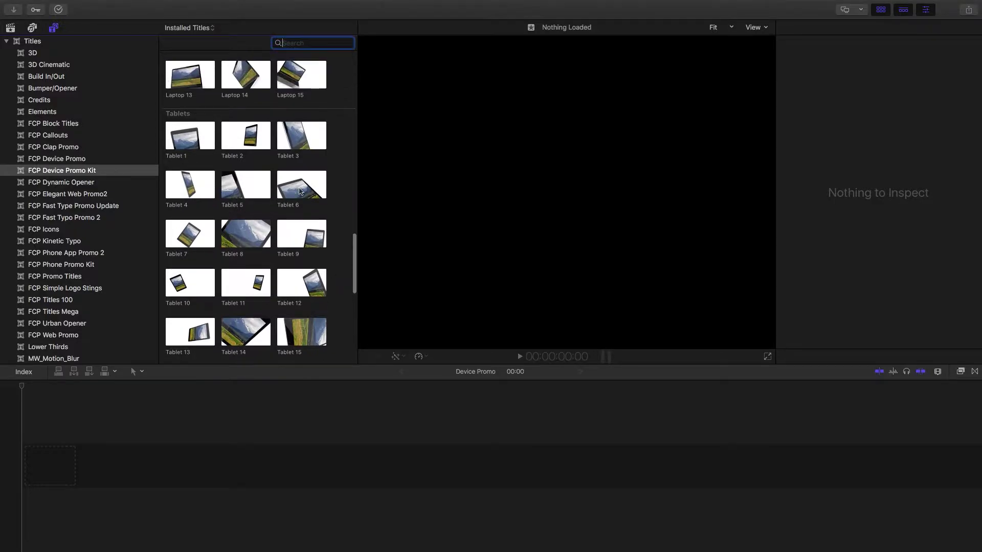
scroll(300, 191, down, 10)
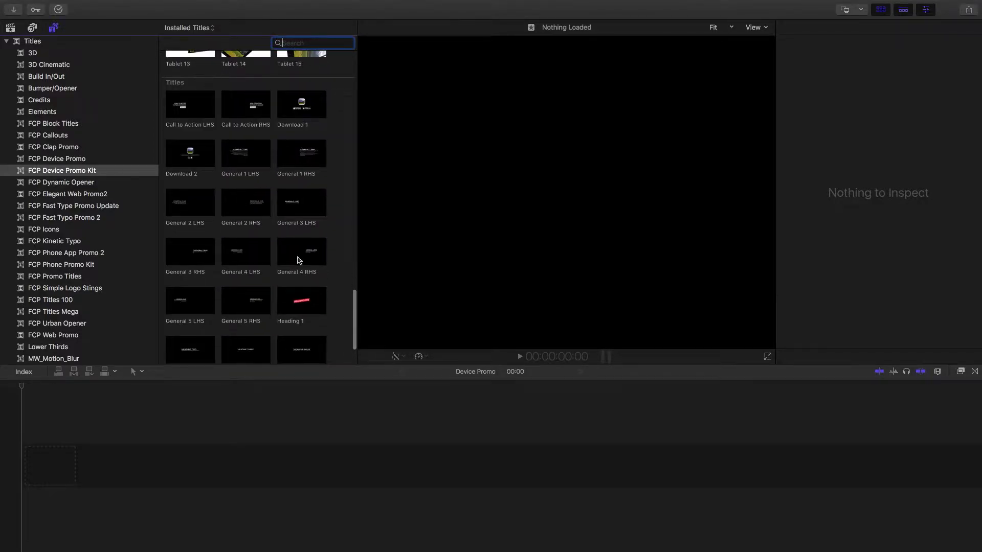
scroll(330, 269, up, 20)
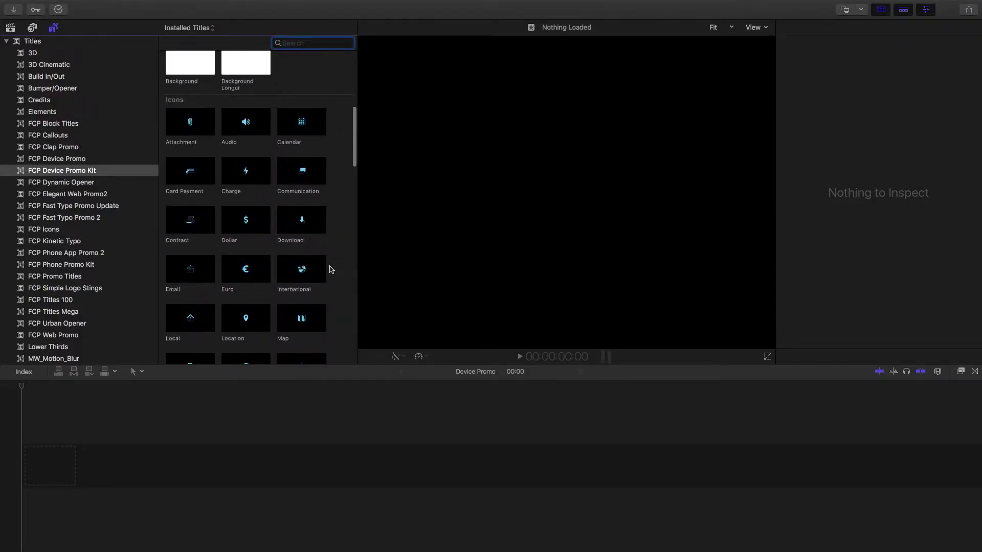
scroll(331, 270, up, 10)
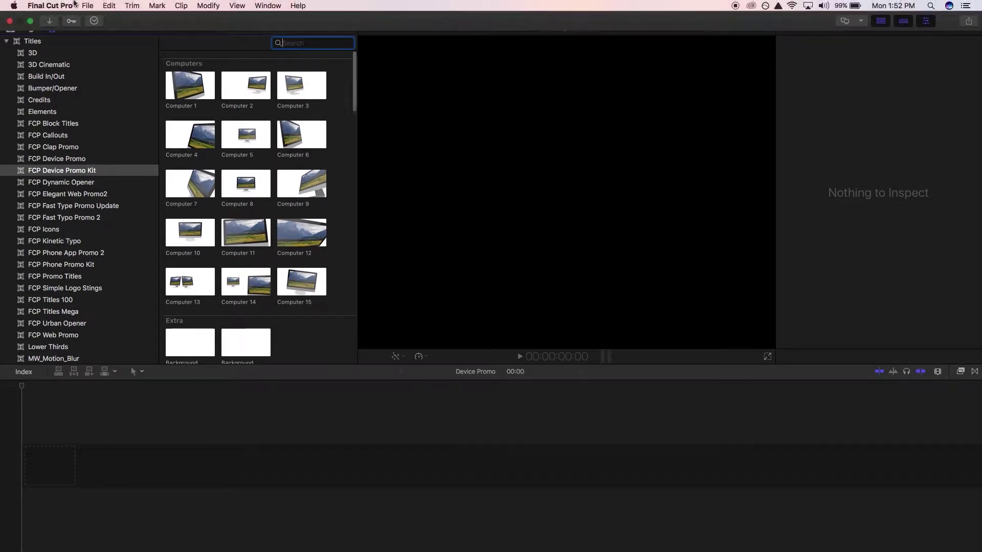
Preview the images in the Sample Device Images folder and import all of them into the 2018-06-18 event, leaving the files in place.
click(86, 6)
mouse_move(122, 70)
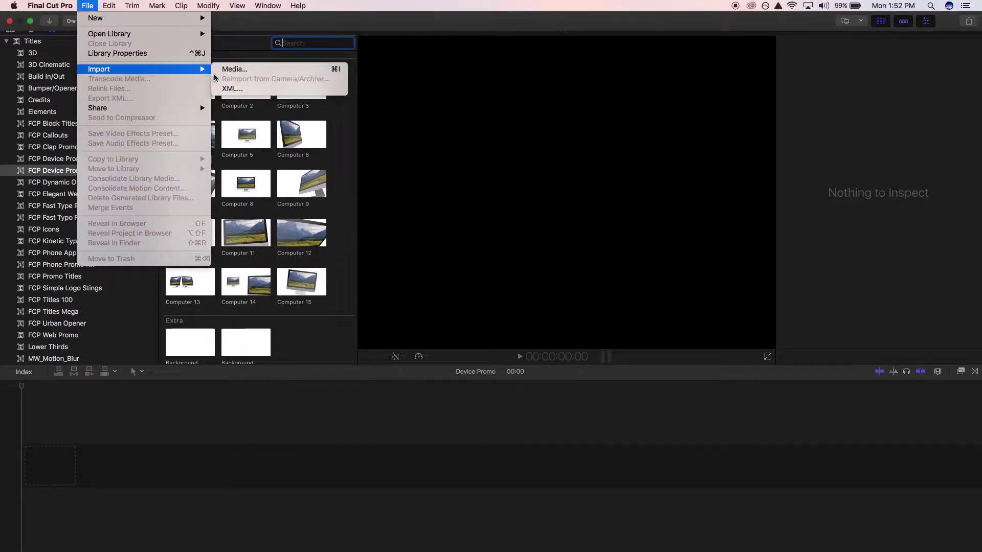
click(234, 69)
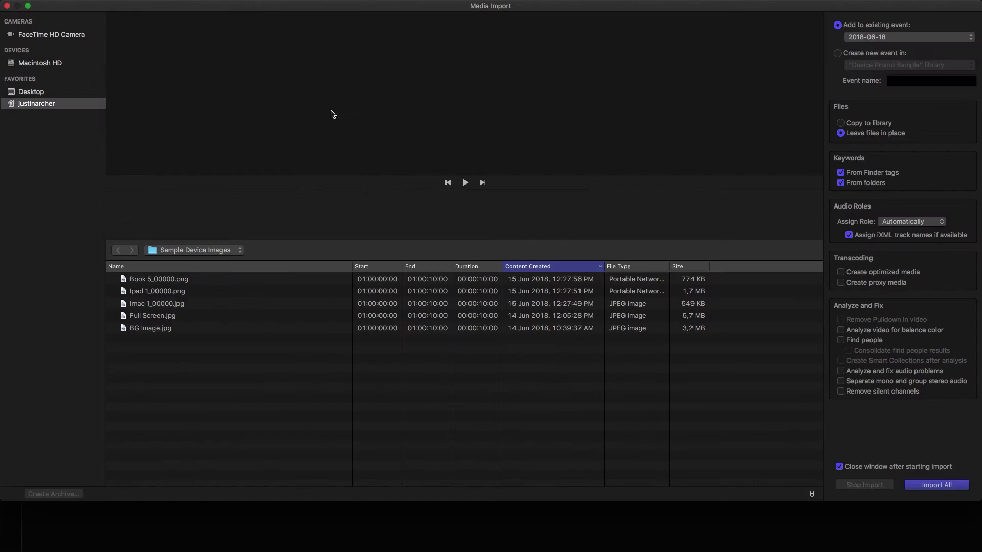
click(187, 280)
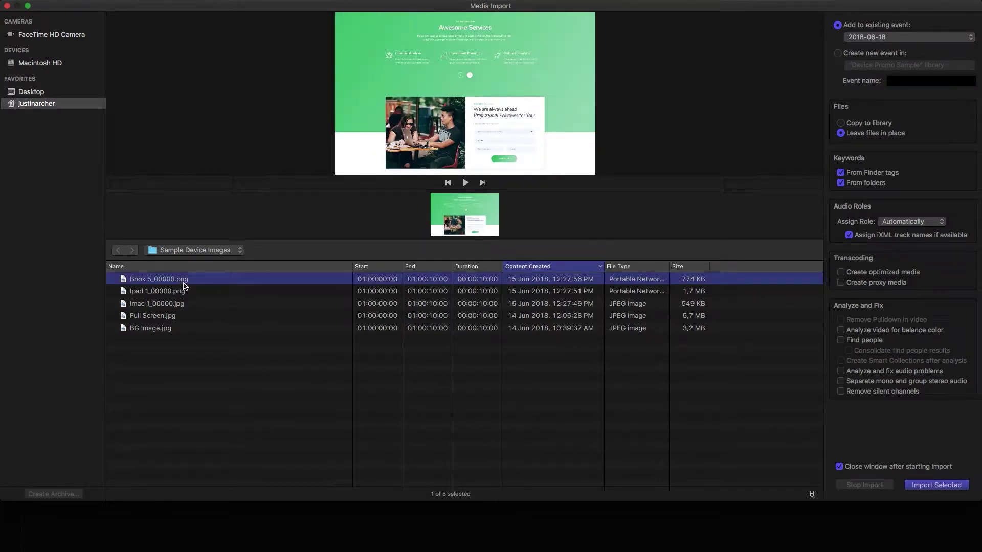
click(170, 290)
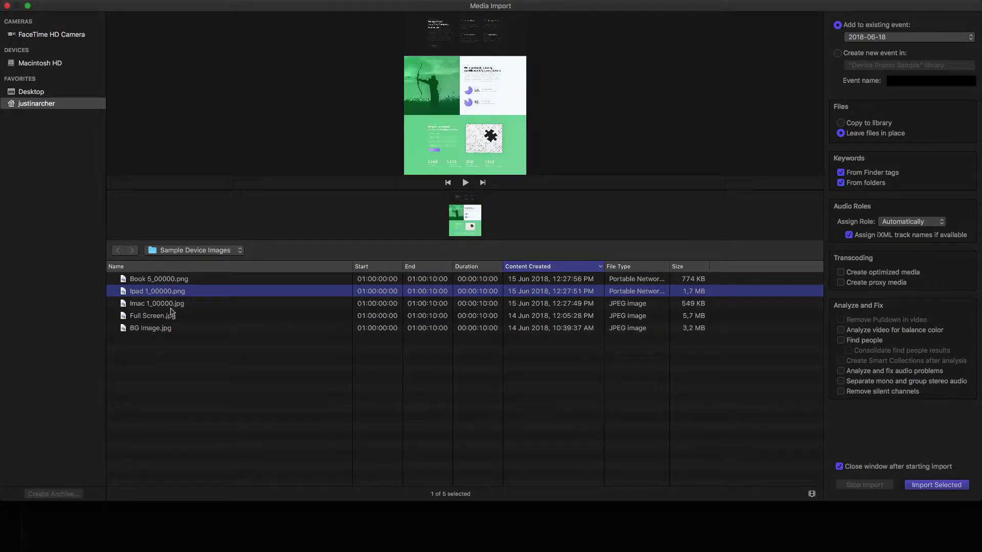
click(172, 307)
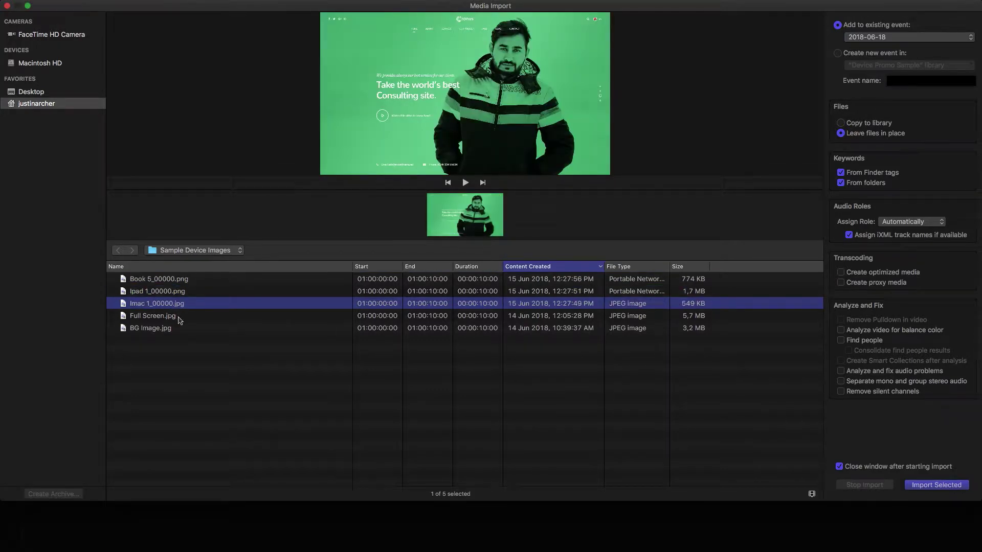
click(179, 317)
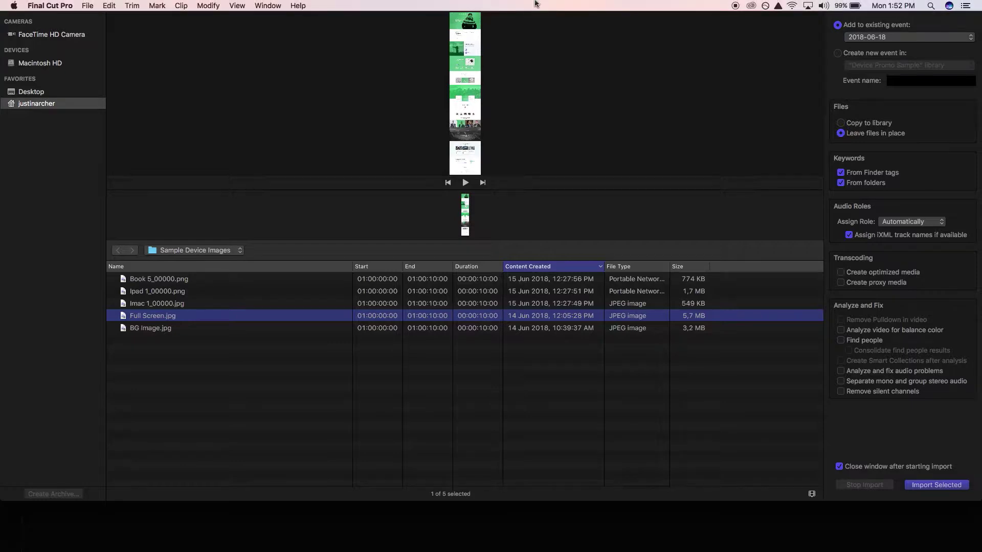
click(159, 332)
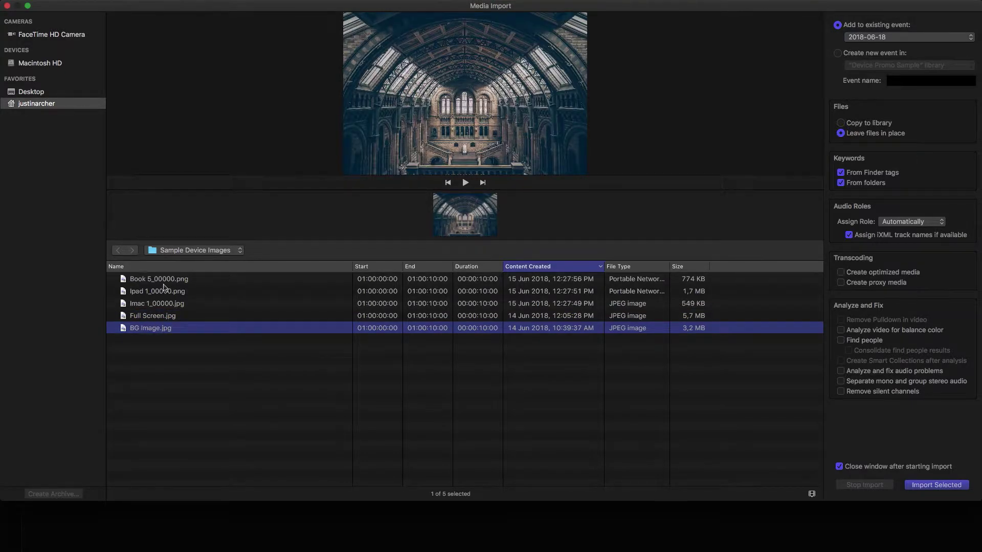
click(163, 282)
key(super+a)
key(Return)
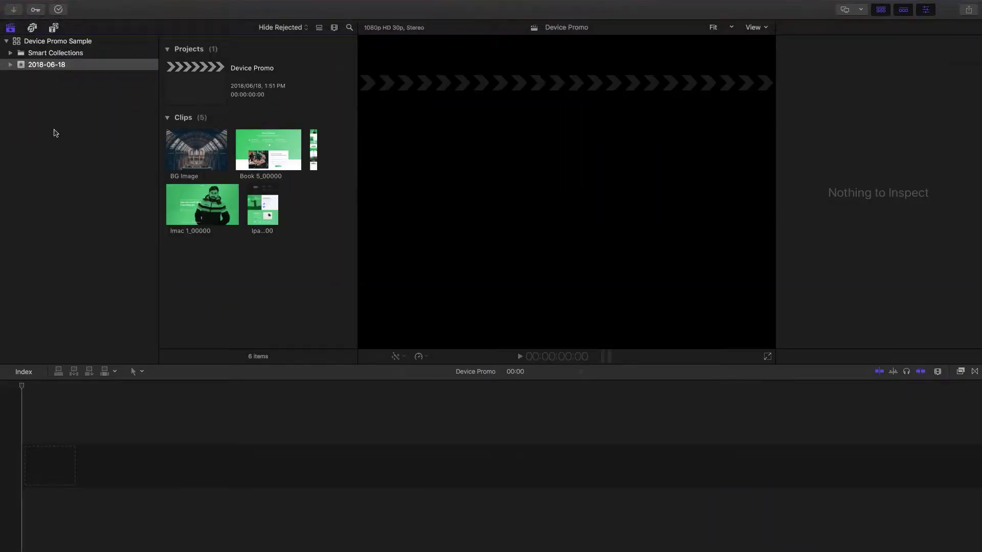
Add the Computer 6 title from FCP Device Promo Kit at the start of the timeline and park the playhead at about 1:21.
click(54, 27)
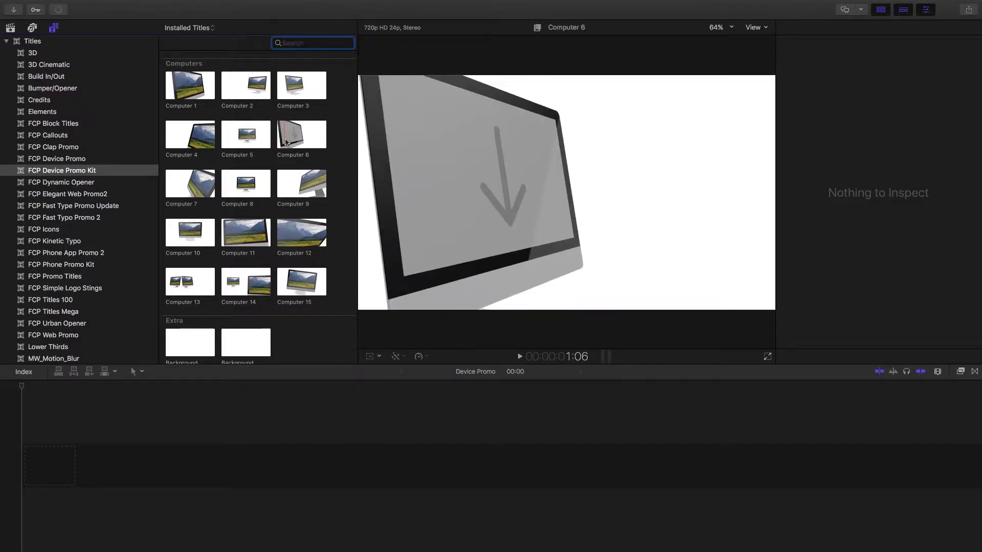
drag(286, 142, 25, 389)
click(29, 386)
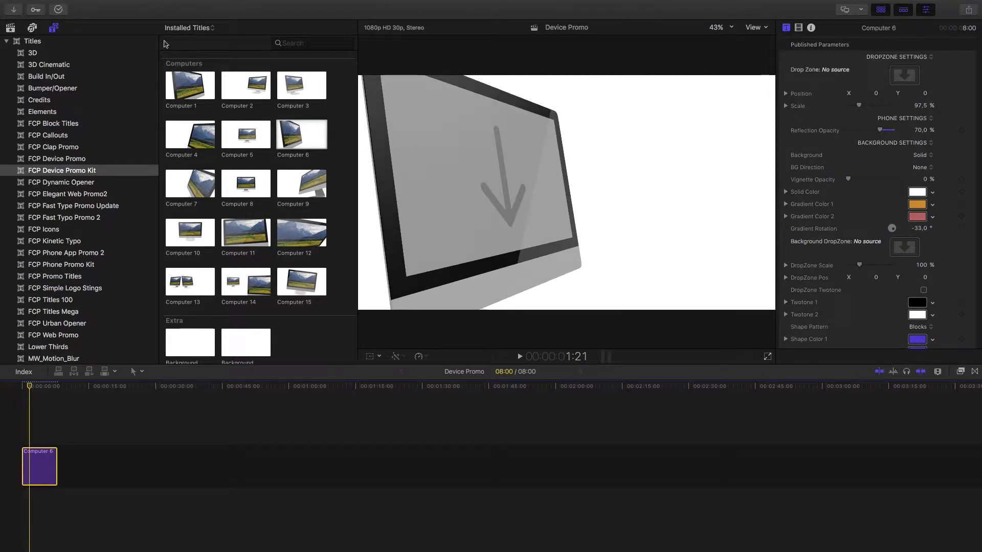
Fill the Computer 6 title's screen drop zone with the Imac 1_00000 image and apply the clip.
click(10, 27)
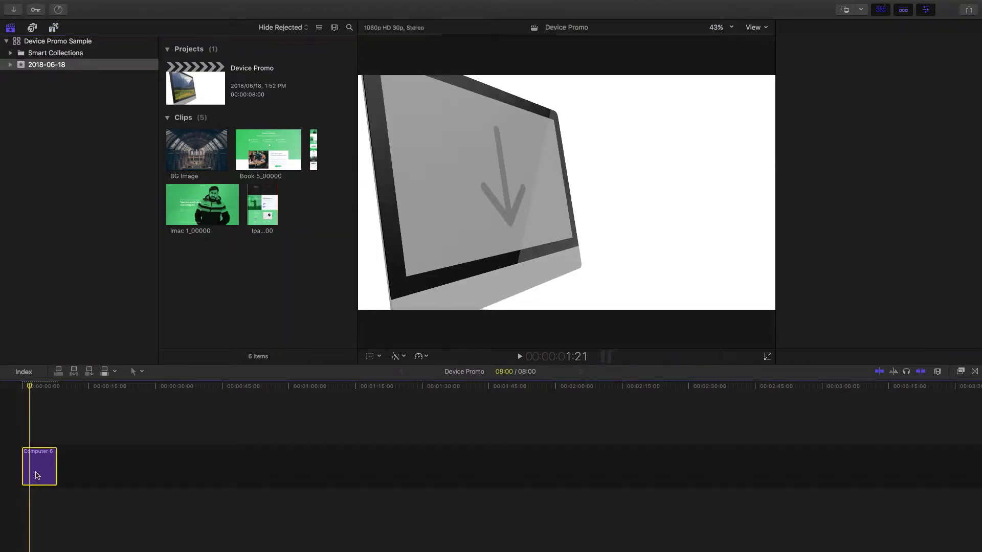
click(39, 476)
click(904, 75)
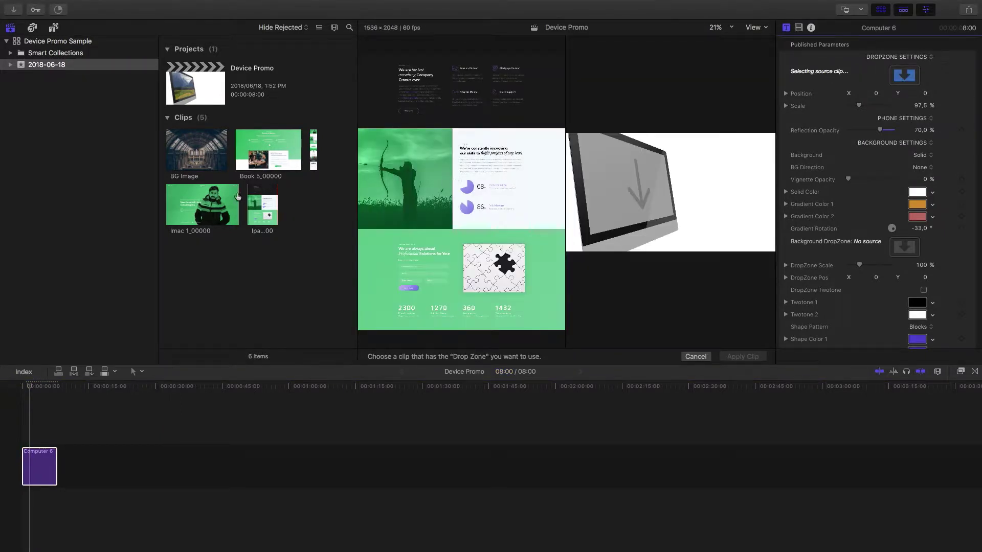
click(198, 213)
click(198, 214)
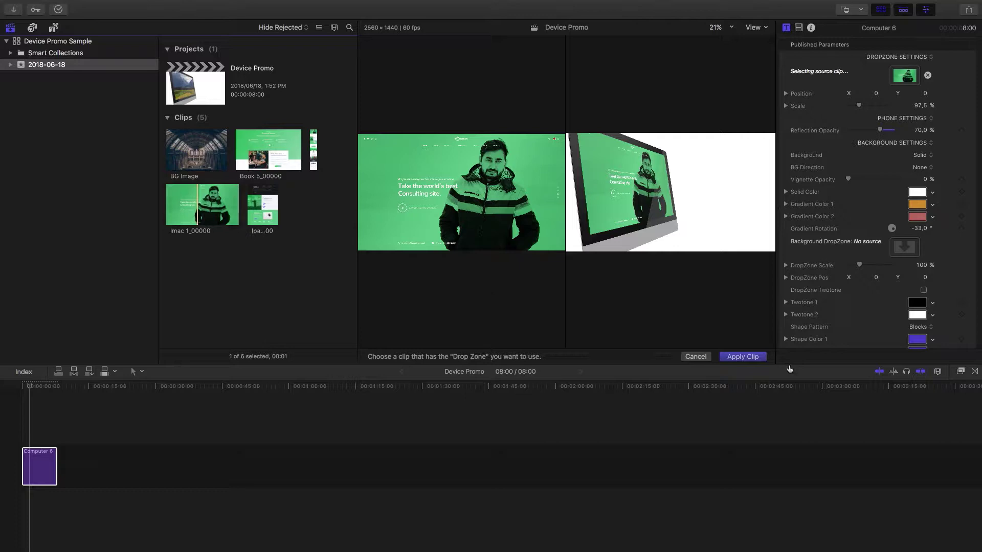
click(742, 357)
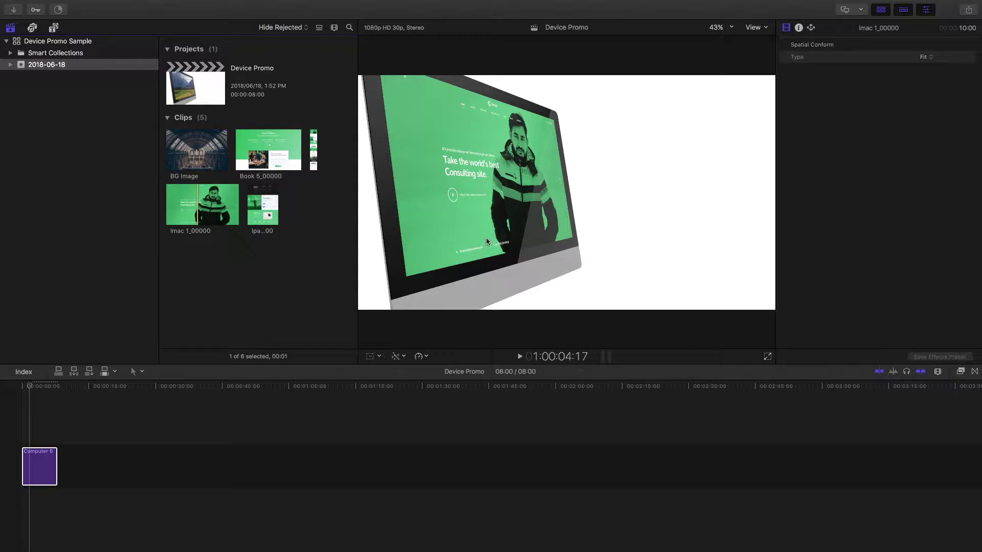
Enlarge the image in the Computer 6 drop zone to a scale of 127.5%.
click(40, 478)
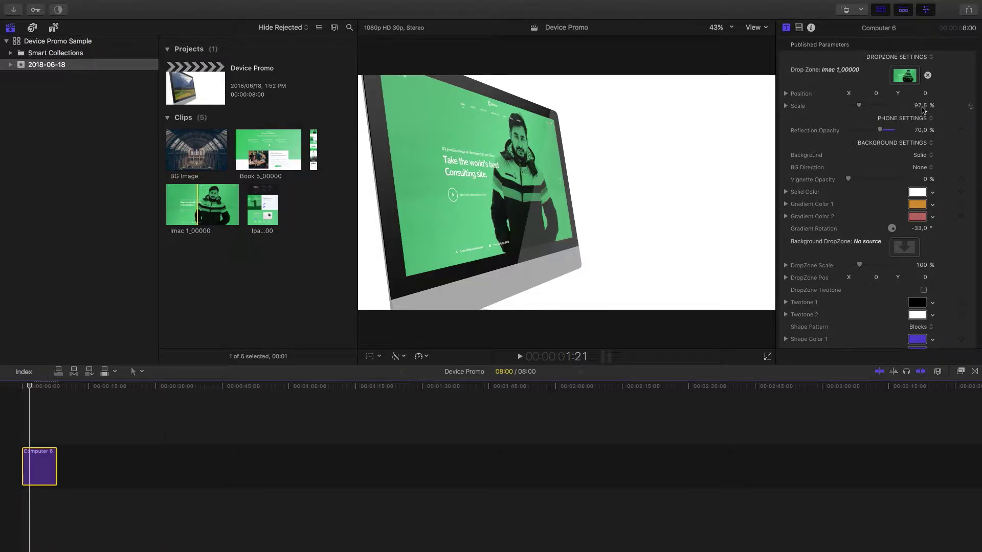
drag(922, 108, 932, 100)
click(924, 95)
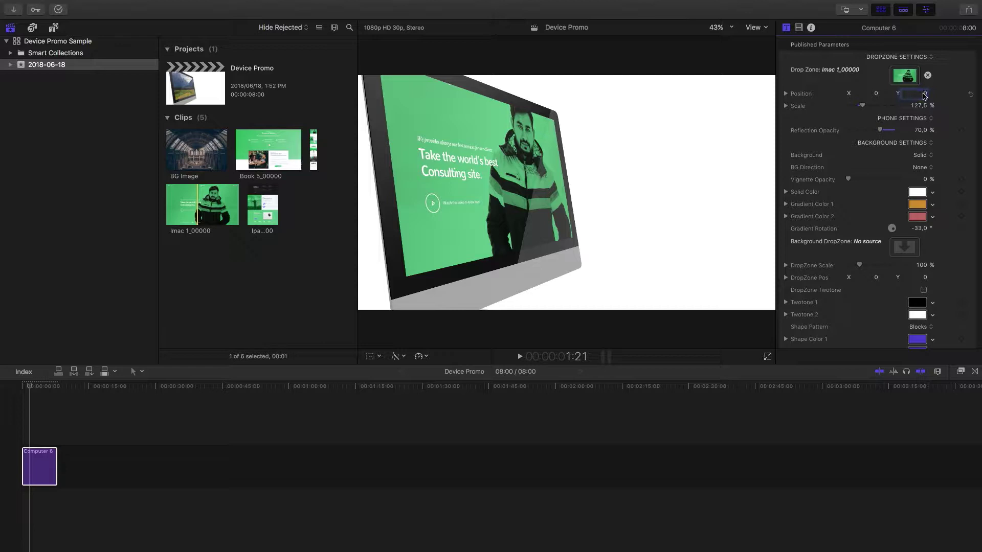
Clear the Computer 6 screen drop zone and fill it with the tall Full Screen website image instead.
click(927, 75)
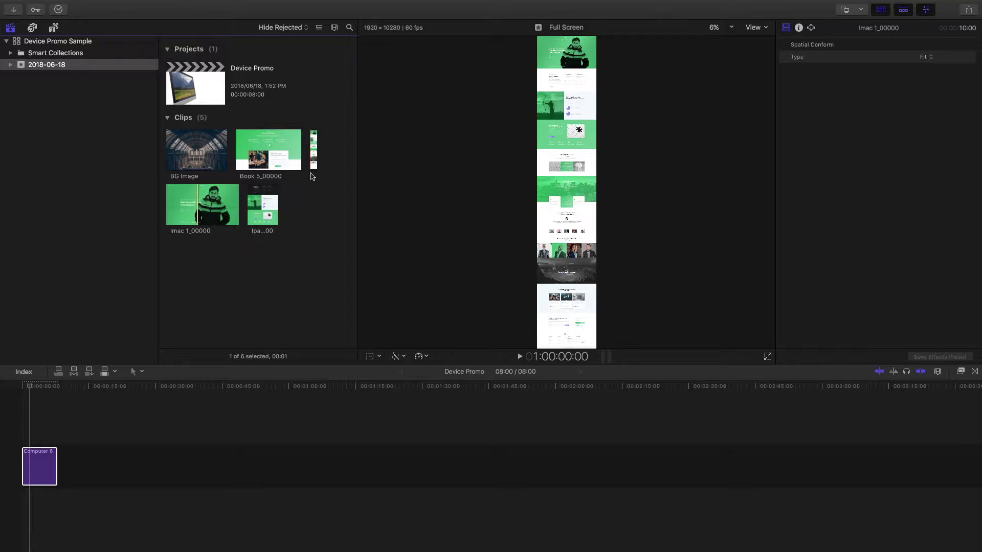
mouse_move(311, 173)
mouse_down()
mouse_move(767, 250)
mouse_move(912, 79)
mouse_up()
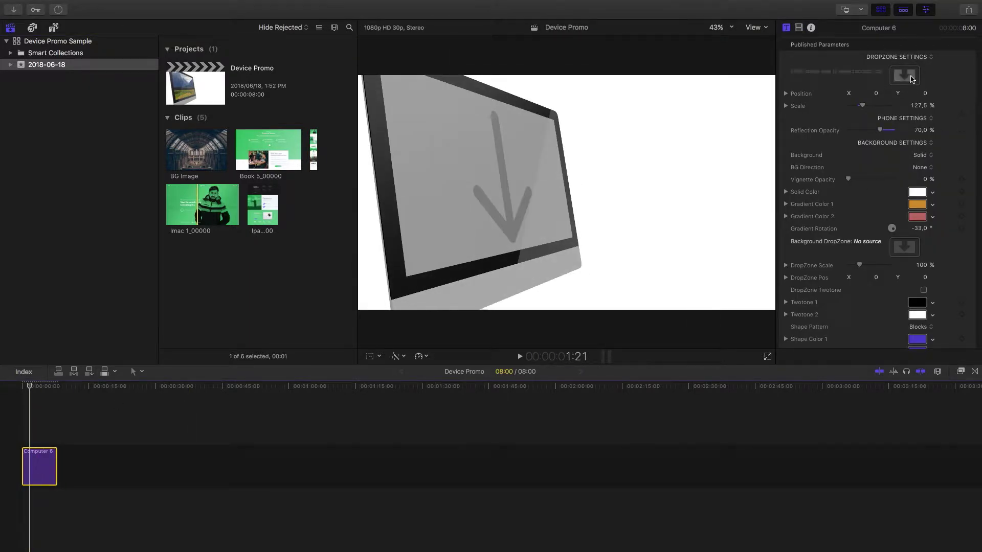
click(911, 79)
click(313, 149)
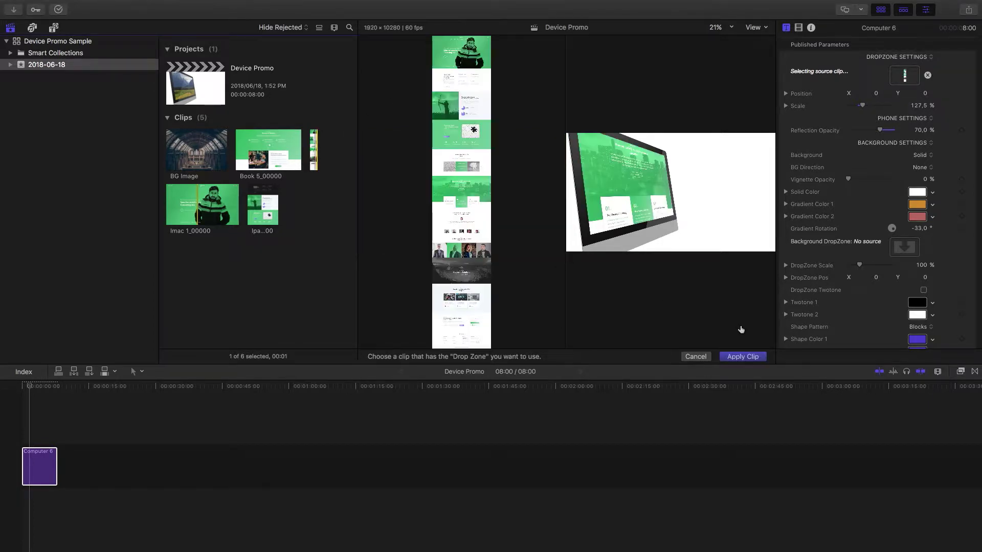
click(752, 356)
Set the Computer 6 drop zone's scale to 98.5% and its Y position to about -419.7 to frame the top of the web page.
click(31, 471)
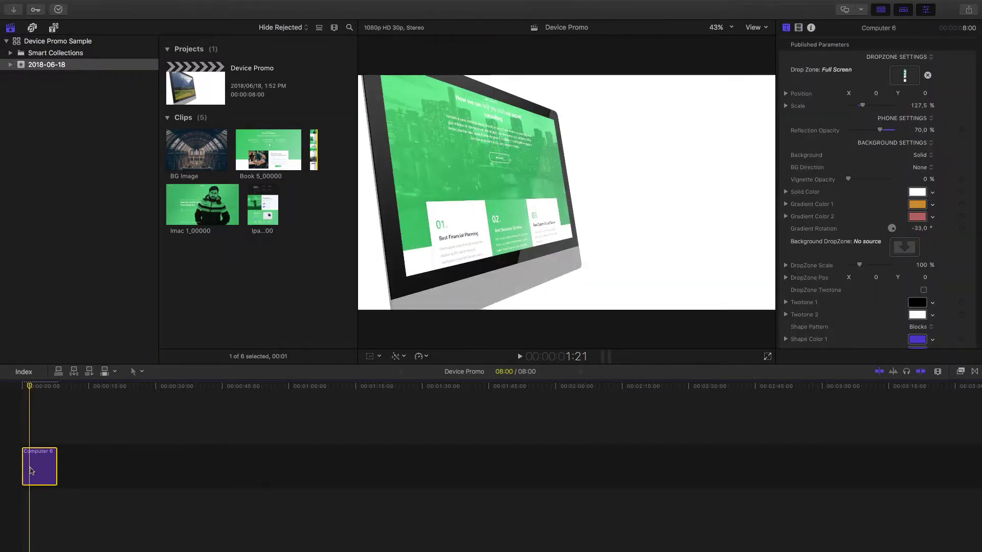
mouse_move(926, 108)
mouse_down()
mouse_move(912, 107)
mouse_move(924, 93)
mouse_up()
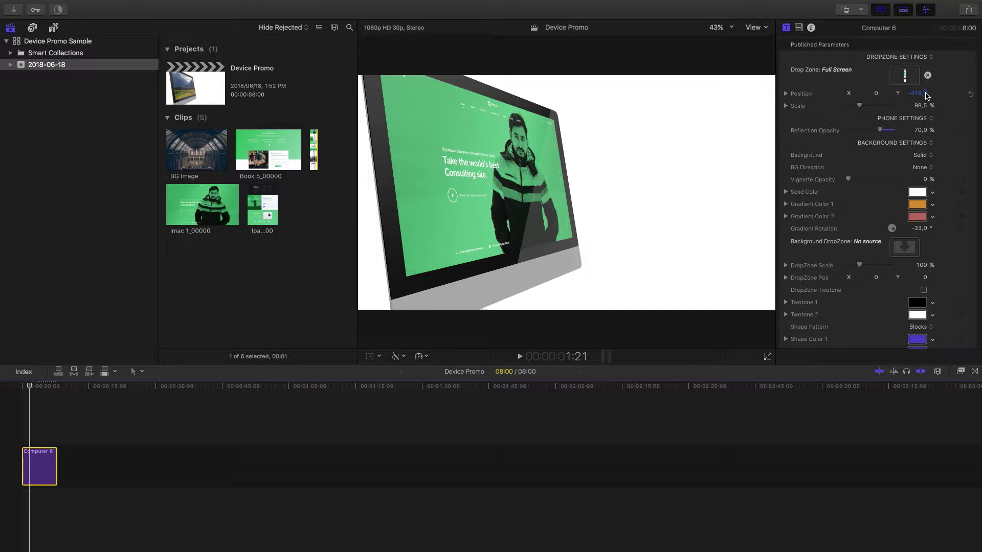
Set the Computer 6 title's reflection opacity to 90% and return the playhead to the start of the timeline.
scroll(961, 228, down, 3)
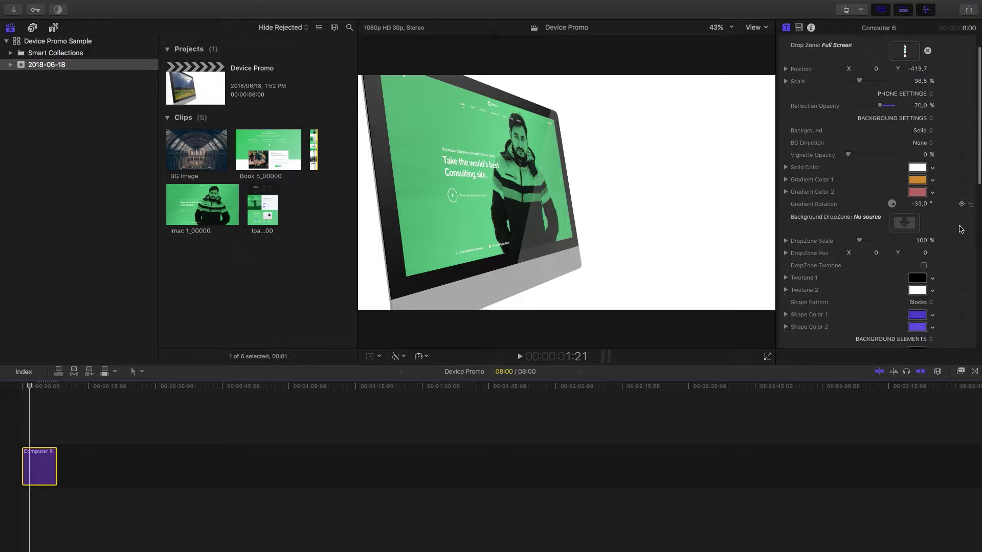
scroll(961, 229, down, 3)
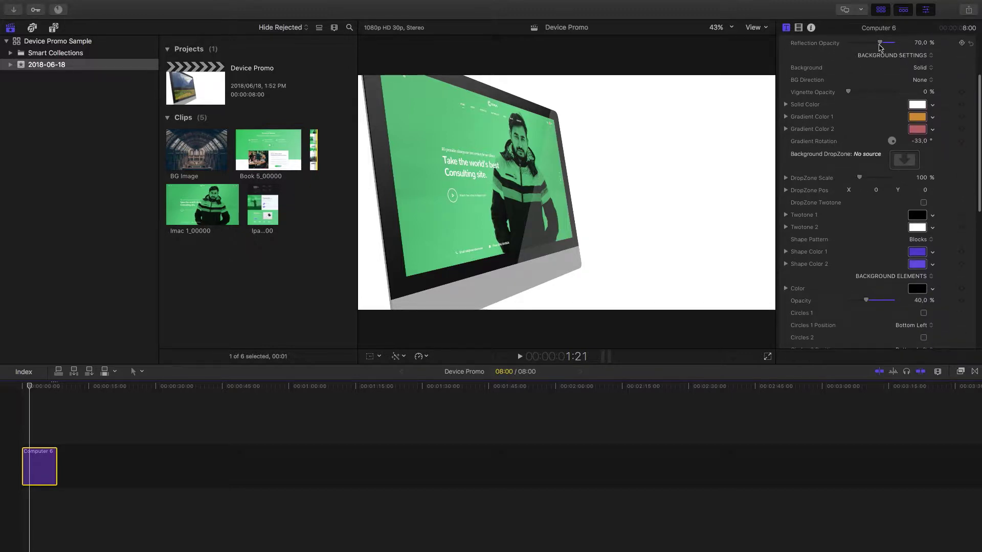
mouse_move(880, 44)
mouse_down()
mouse_move(846, 45)
mouse_move(887, 30)
mouse_up()
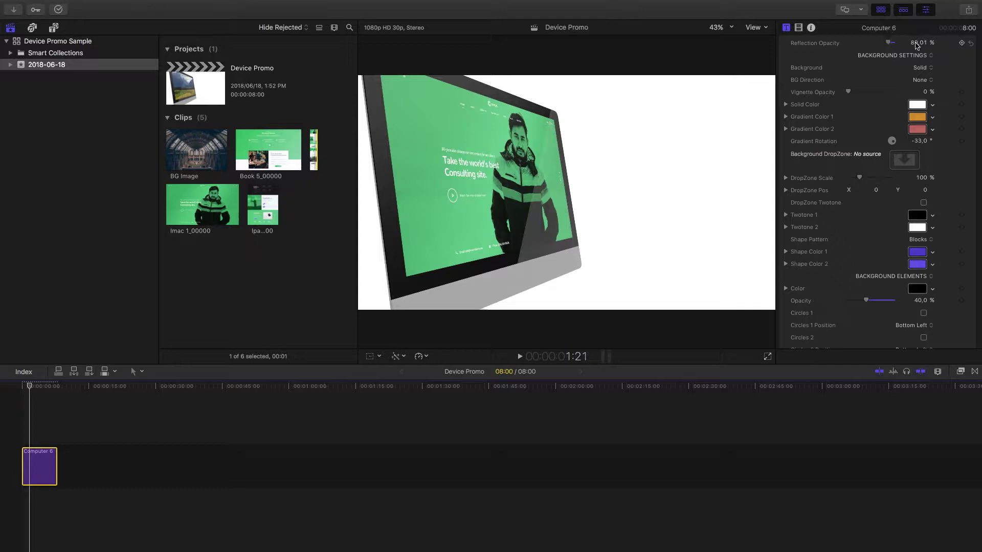
click(918, 43)
text(90)
key(Return)
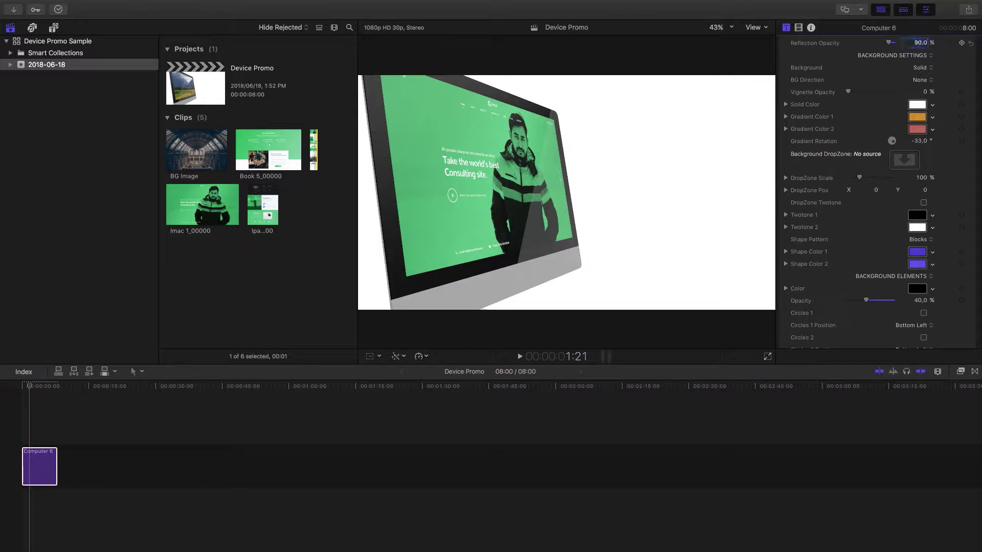
click(22, 385)
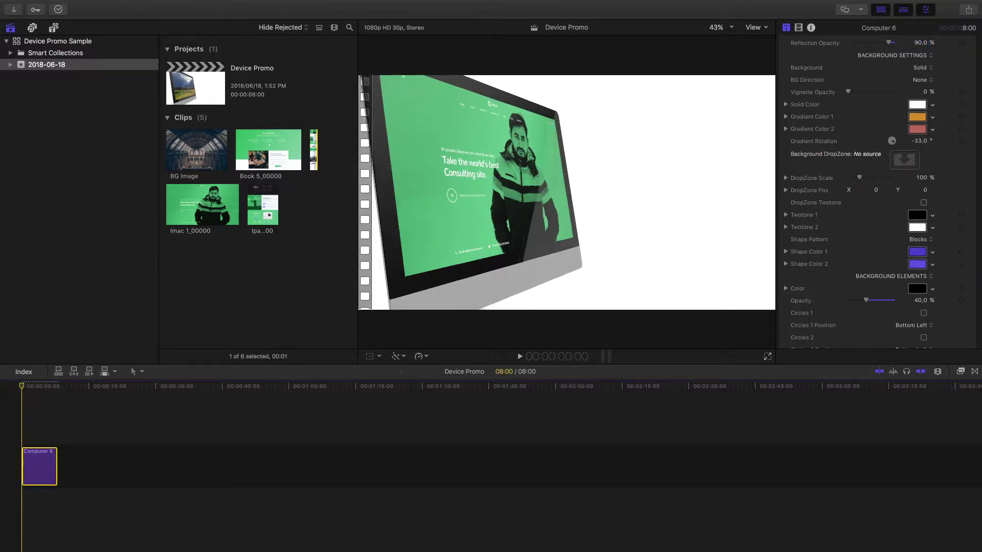
Play the Computer 6 title from the start and check how the reflection looks on the screen.
key(space)
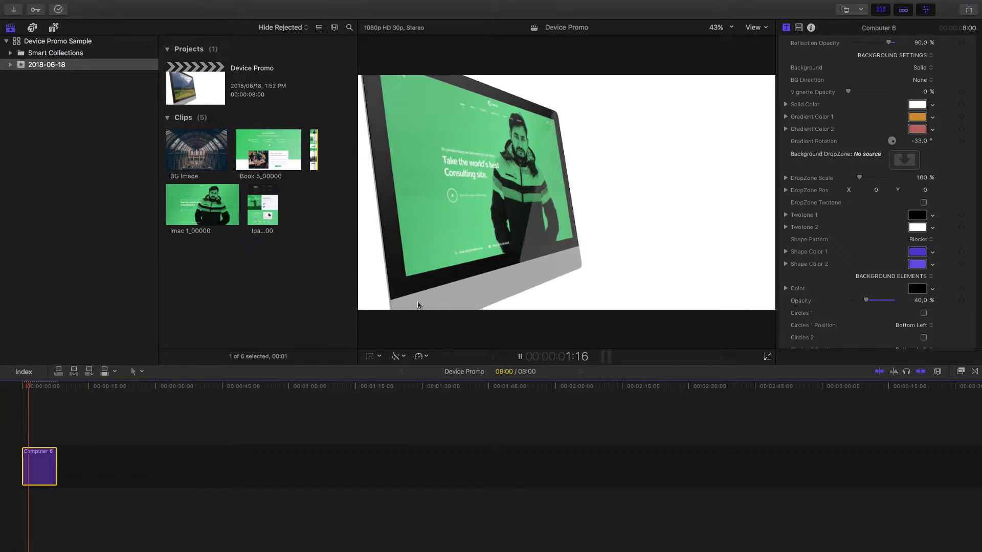
key(space)
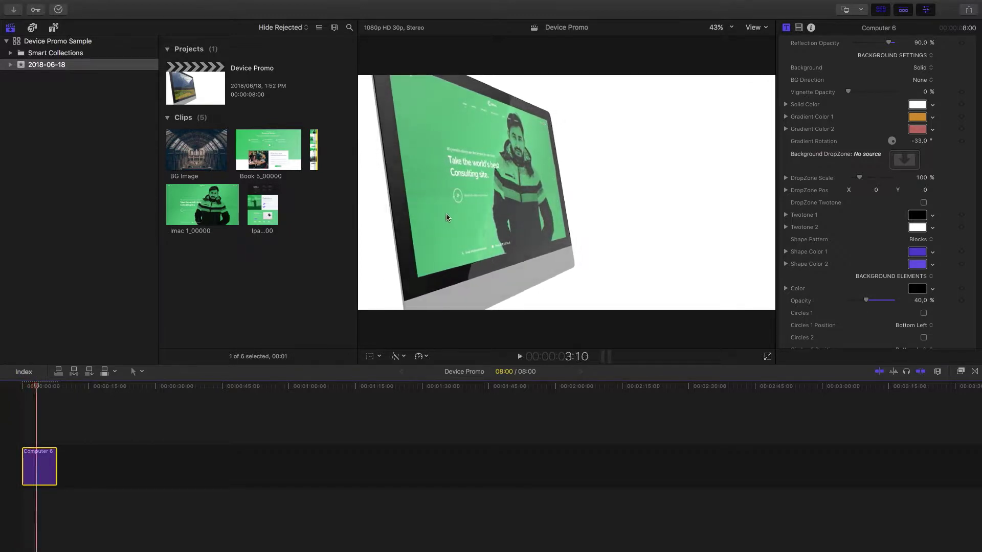
click(30, 389)
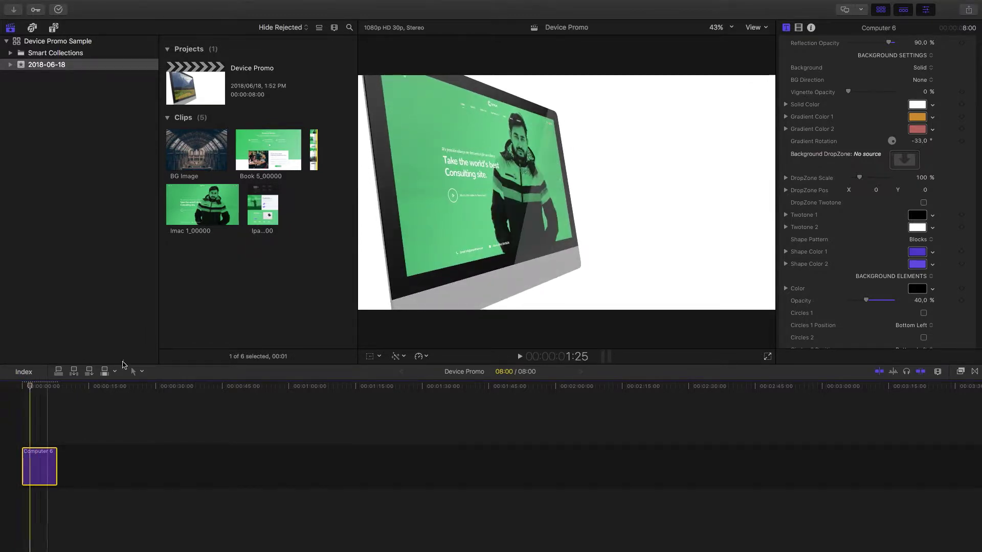
scroll(939, 158, down, 1)
scroll(939, 159, down, 1)
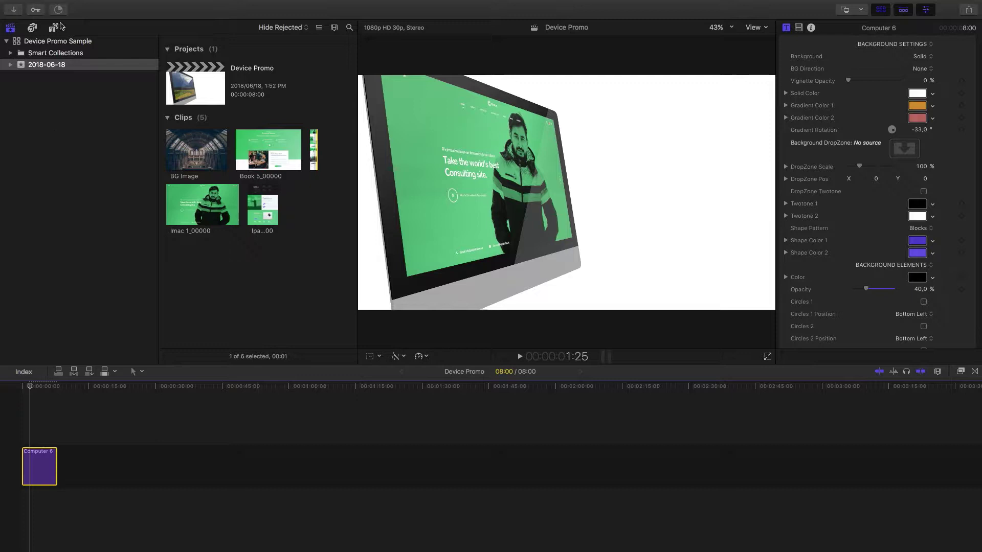
Add the Computer 5 title after Computer 6 and lower its drop shadow opacity to 28.83%.
click(53, 27)
drag(244, 139, 73, 404)
click(68, 386)
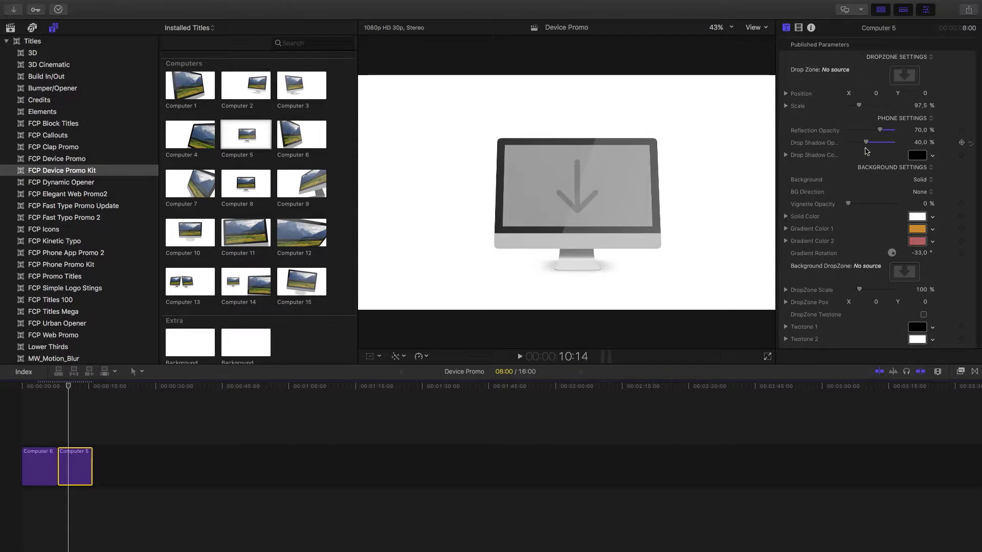
drag(865, 142, 866, 143)
mouse_move(862, 144)
mouse_down()
mouse_move(842, 146)
mouse_move(922, 147)
mouse_move(867, 147)
mouse_up()
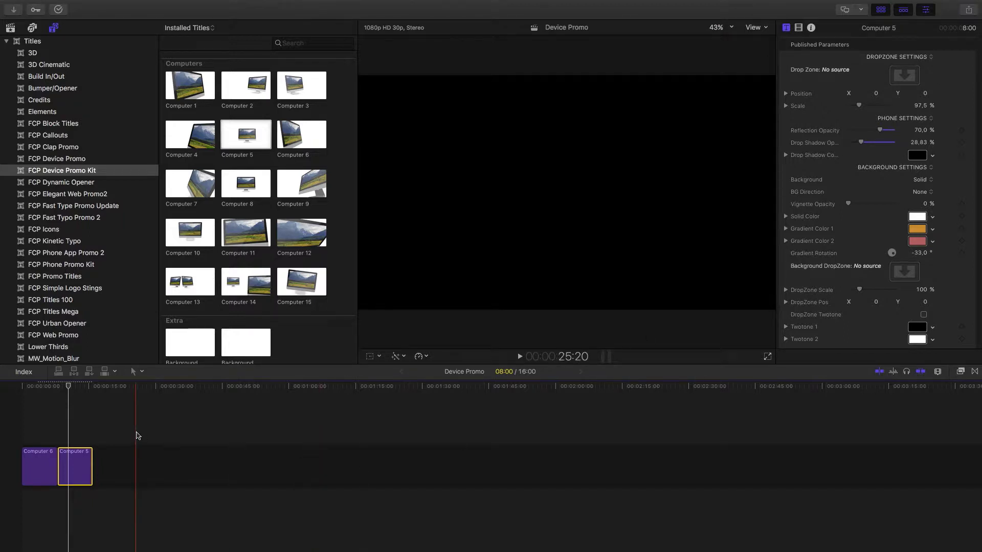
Delete the Computer 5 title from the timeline and return the playhead to the start.
click(71, 479)
key(Delete)
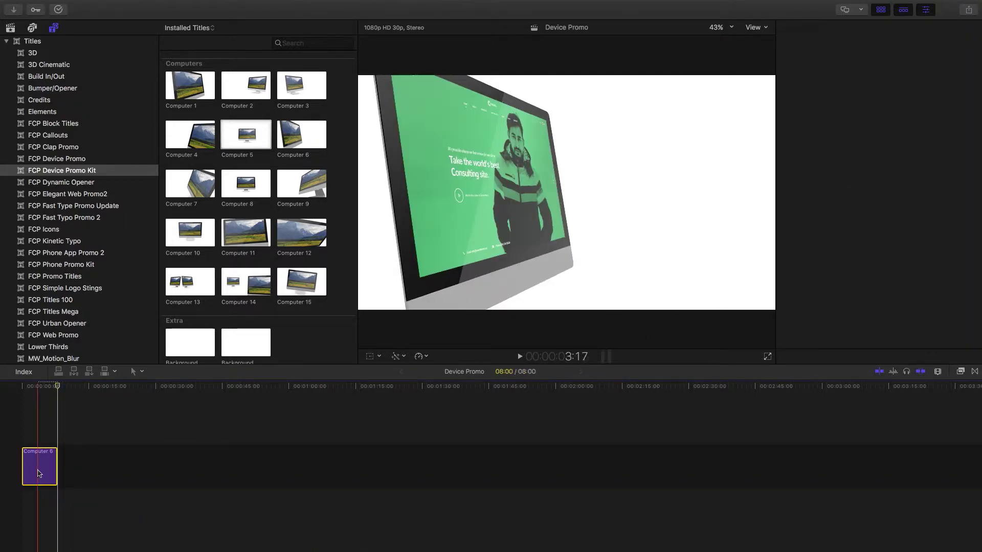
click(45, 388)
drag(45, 388, 22, 389)
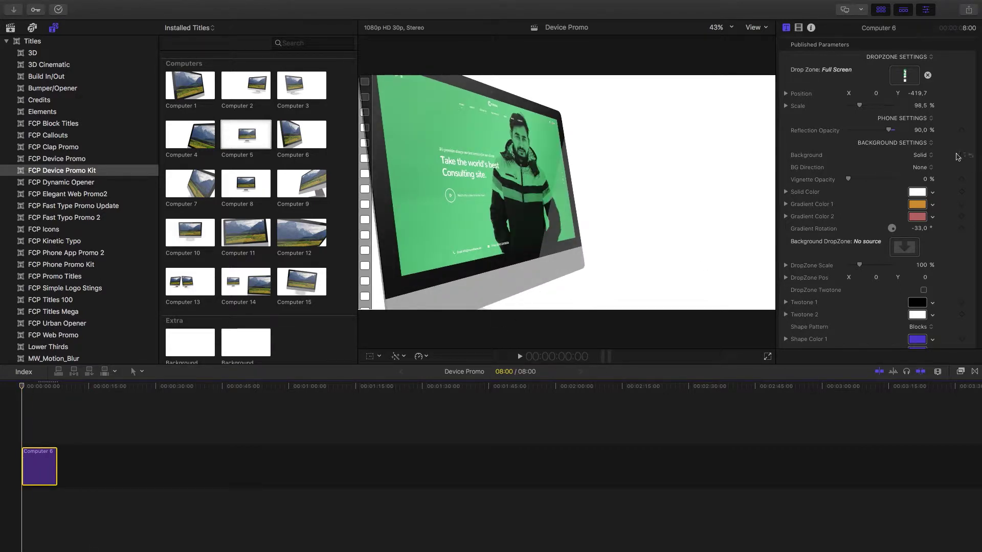
Try the Gradient, DropZone, Shapes and None background types on the Computer 6 title in turn.
scroll(940, 148, down, 2)
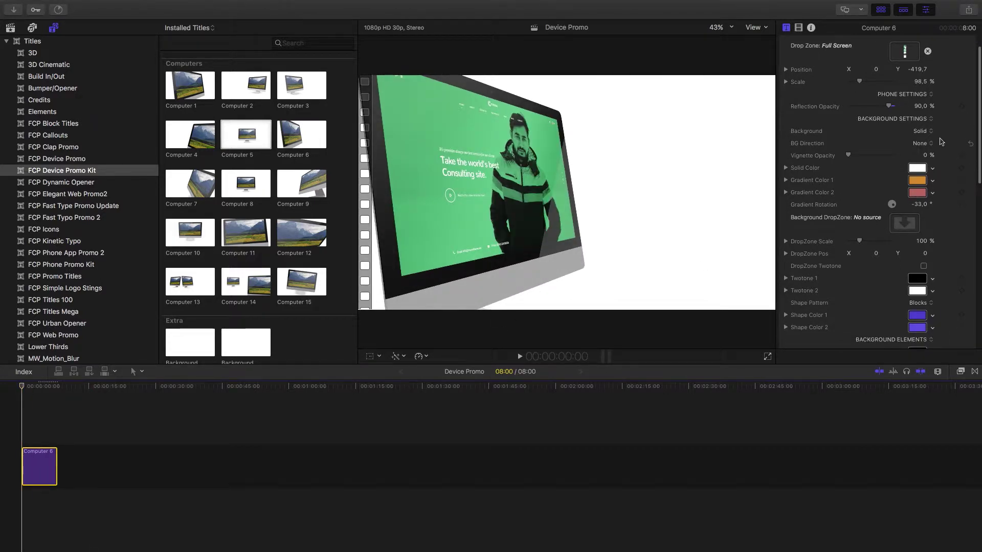
click(929, 131)
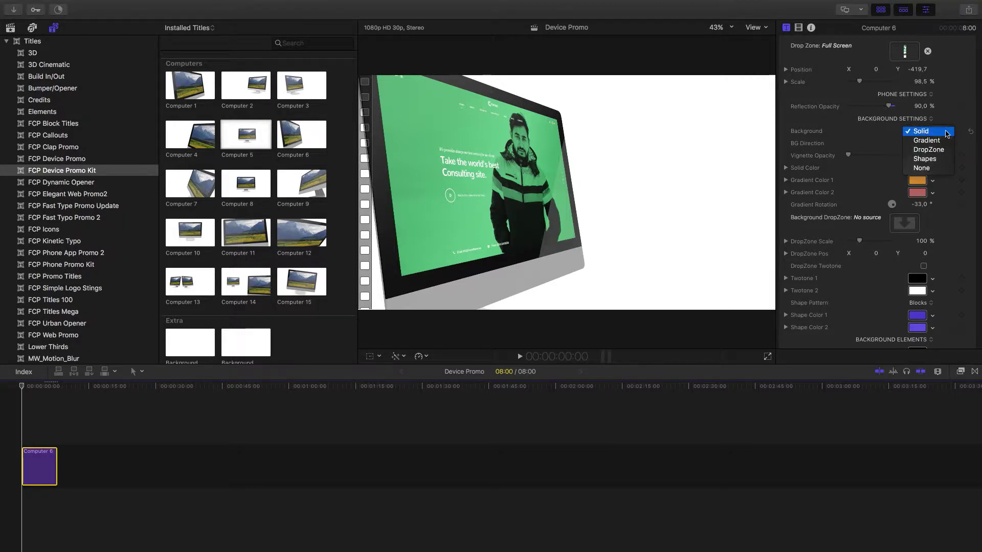
click(944, 141)
click(935, 132)
click(918, 140)
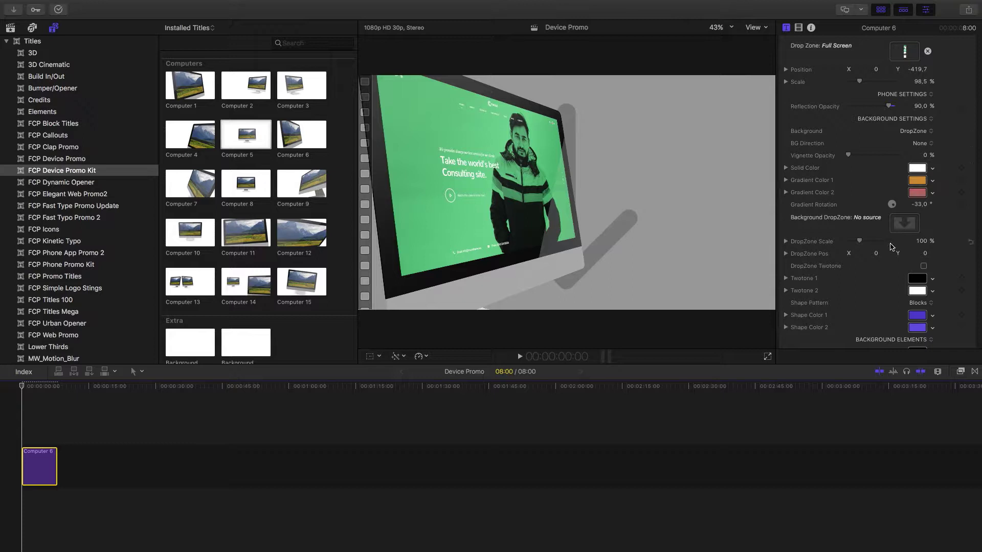
click(923, 132)
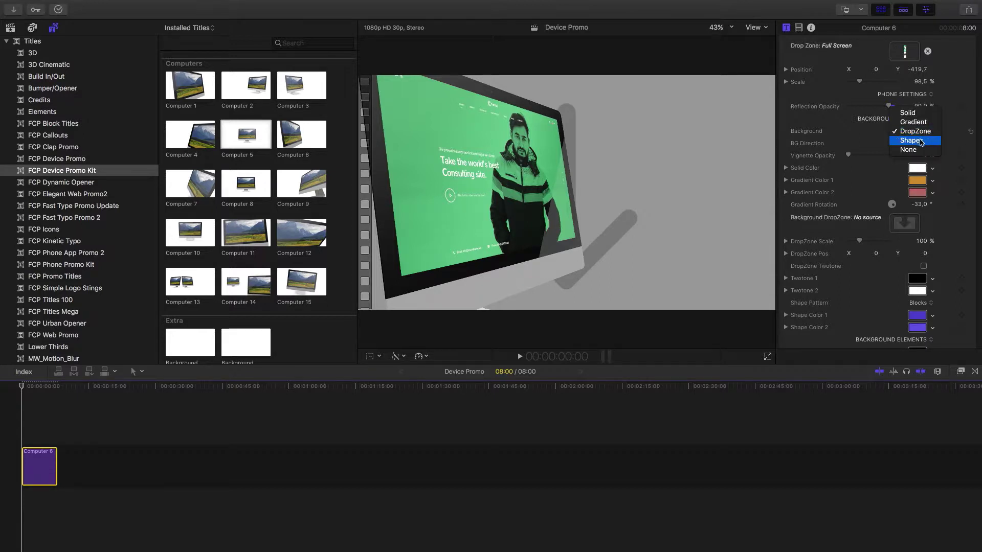
click(920, 142)
click(921, 131)
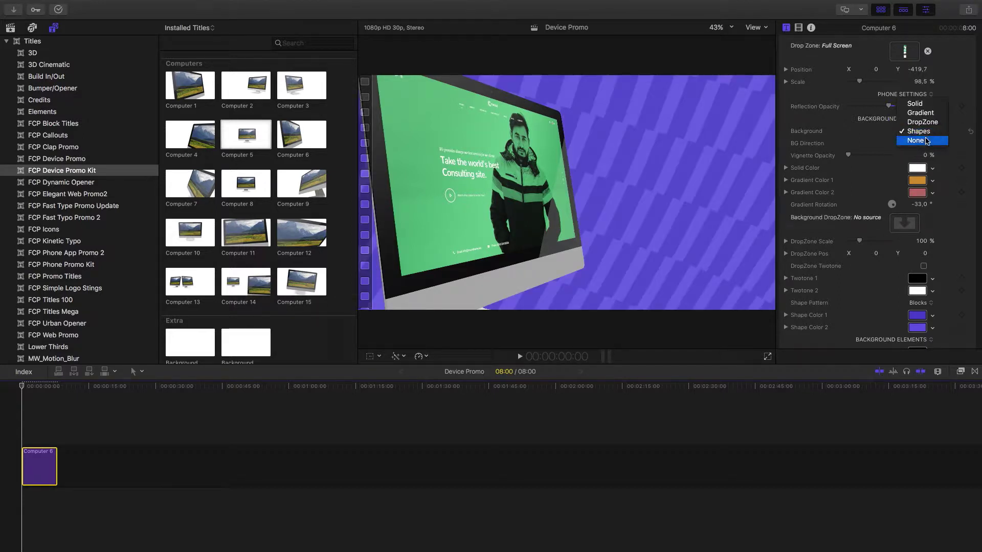
click(927, 141)
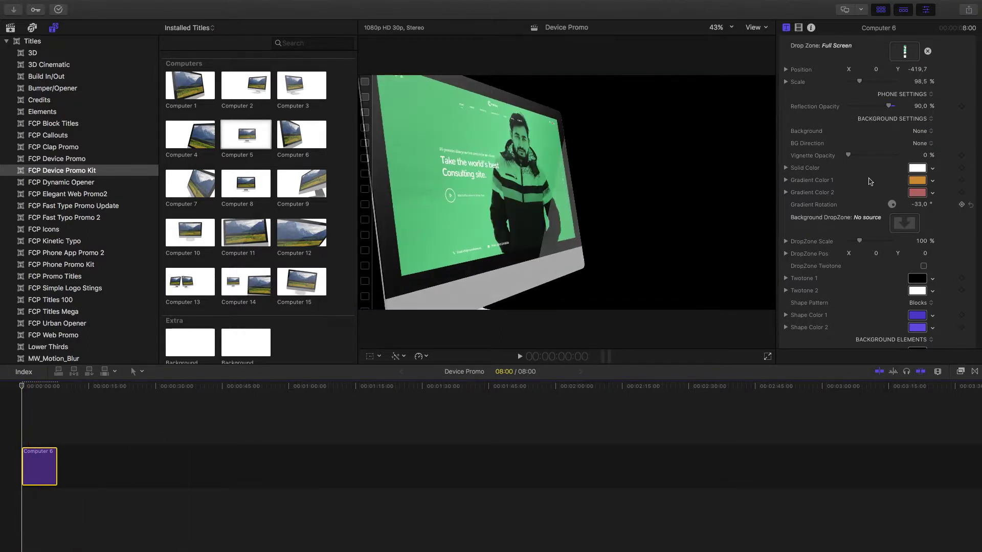
Set the Computer 6 background to DropZone and fill the background drop zone with the BG Image clip.
click(929, 144)
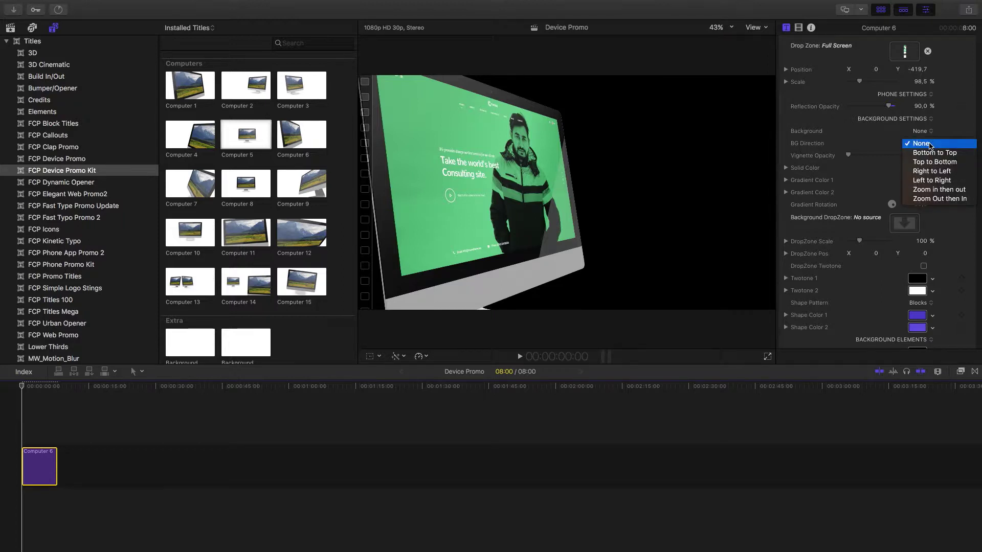
click(931, 130)
click(931, 132)
click(928, 113)
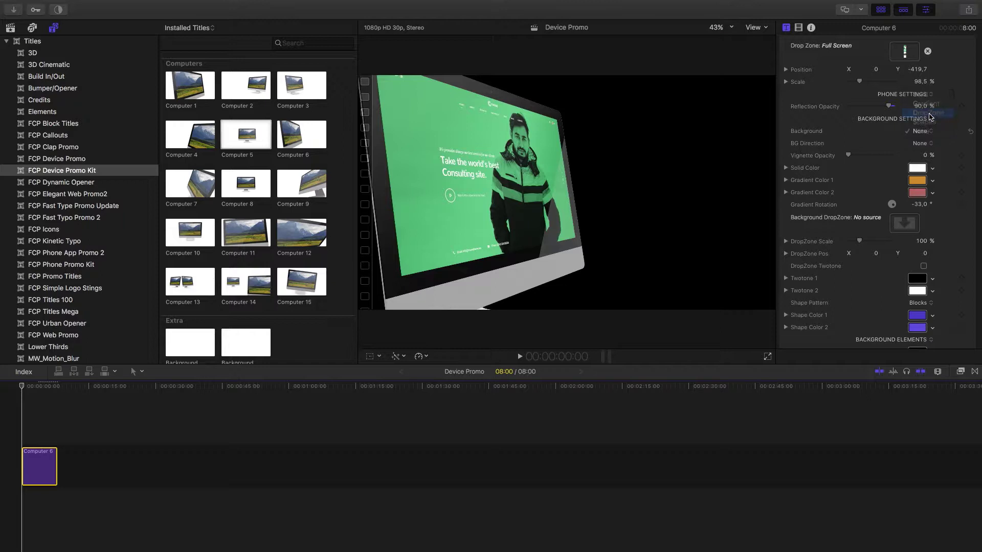
mouse_move(328, 2)
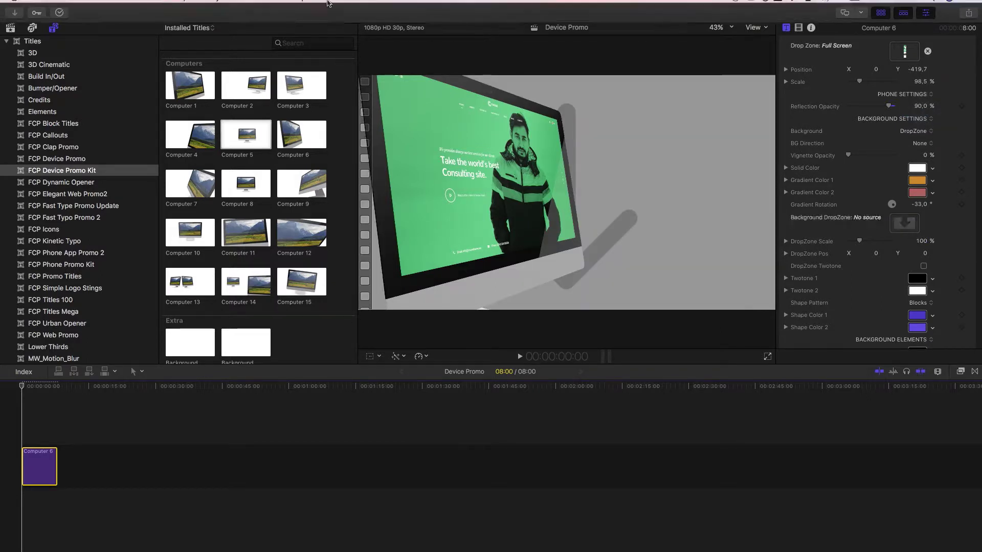
click(10, 29)
click(40, 467)
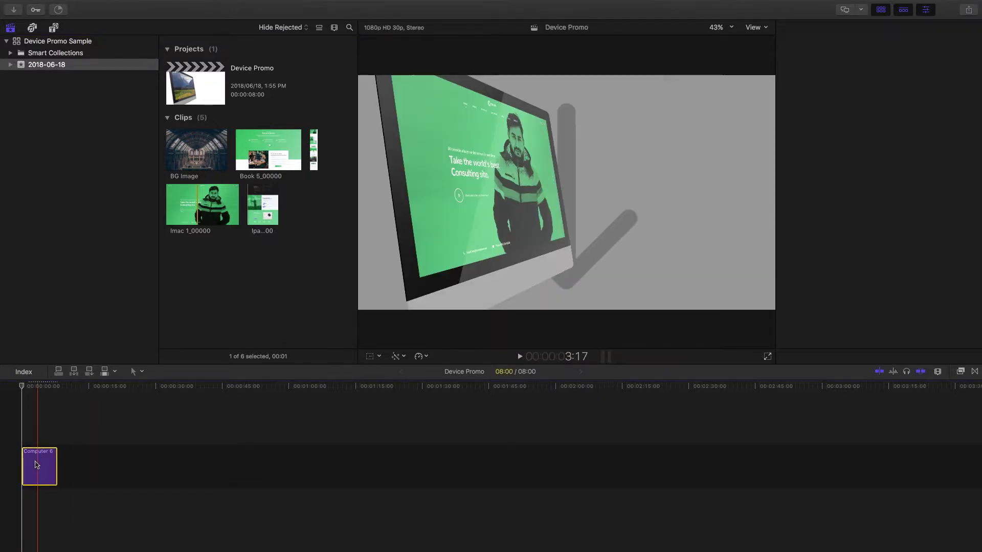
click(898, 249)
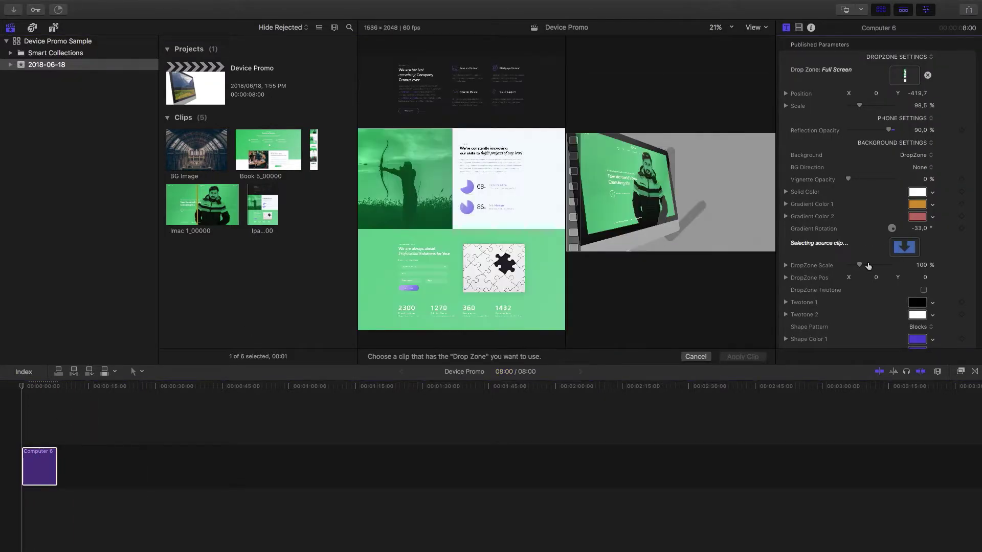
click(203, 148)
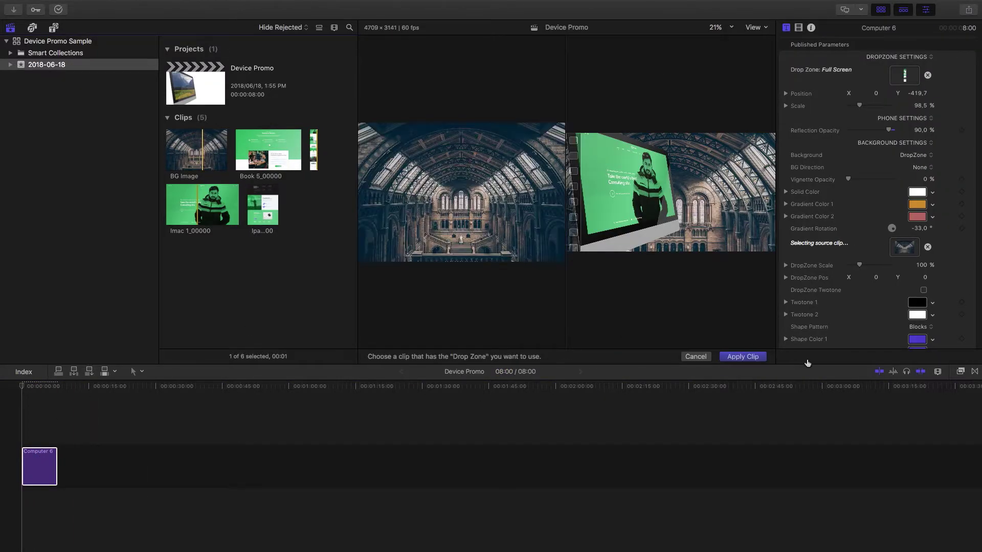
click(742, 356)
click(31, 387)
drag(30, 387, 42, 389)
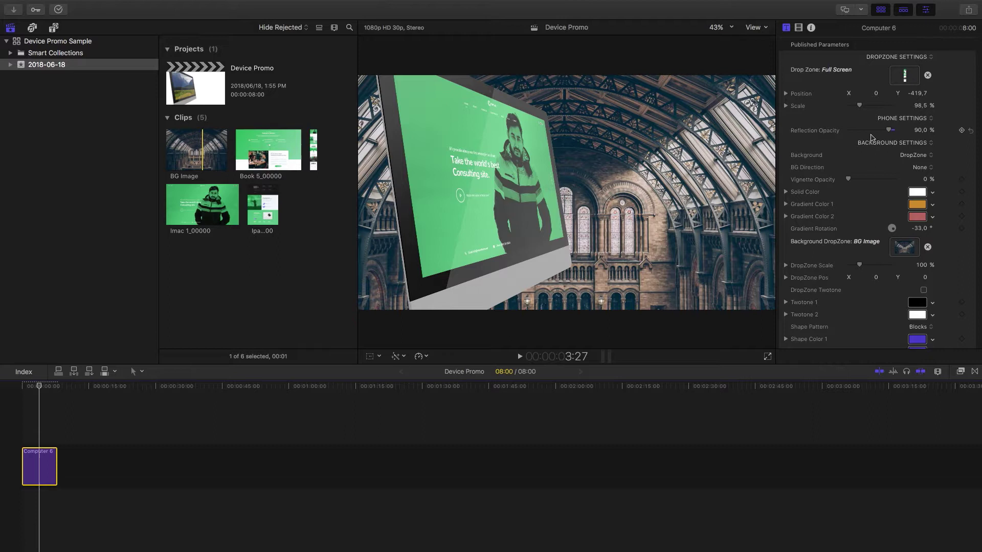
Set the background direction to Left to Right and play the title from the start to check the movement.
click(928, 168)
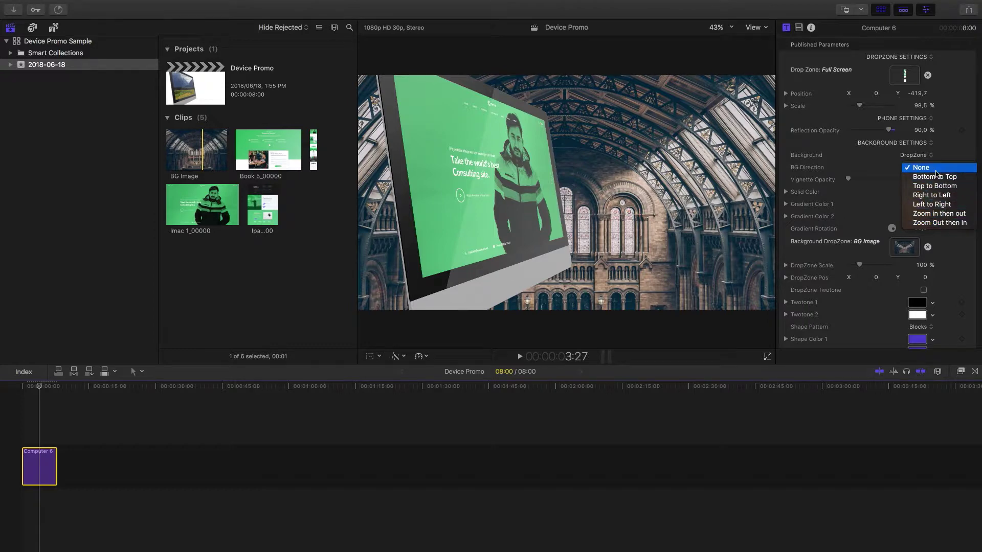
click(932, 204)
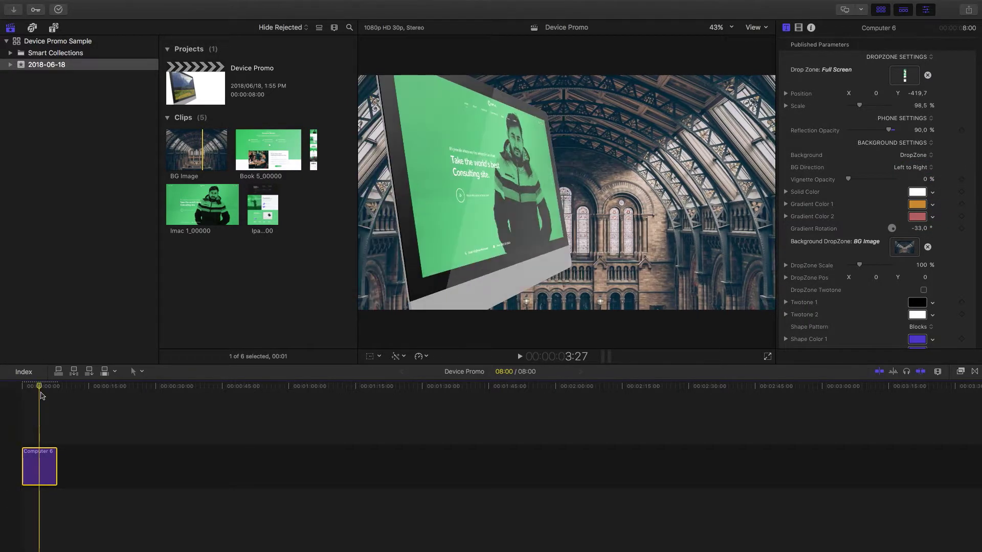
key(Home)
key(space)
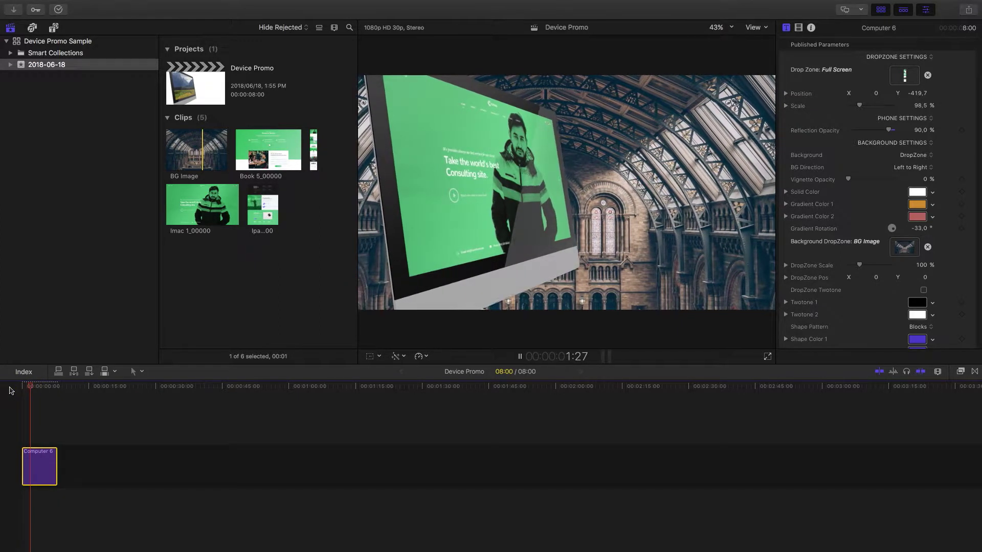
key(space)
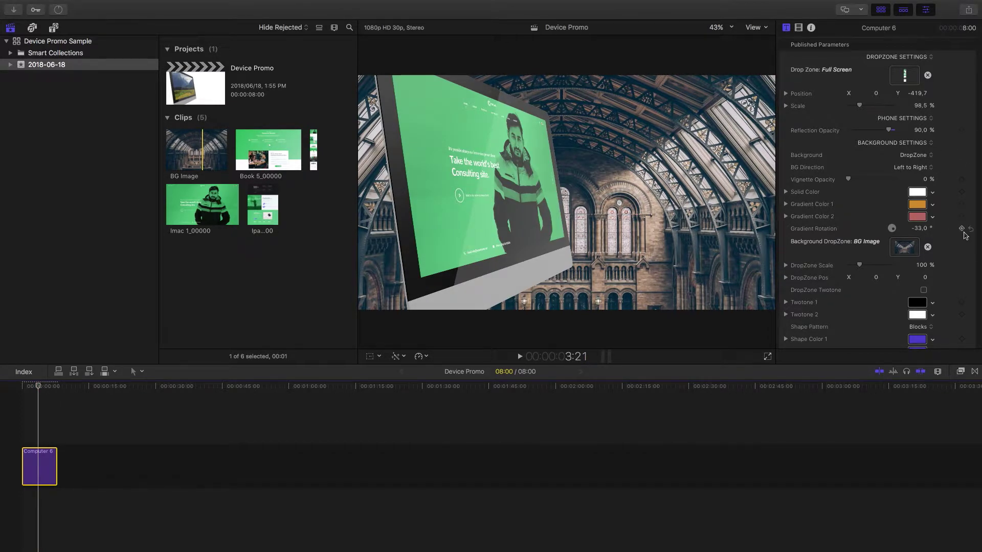
Turn on the twotone effect for the background drop zone and set the Twotone 1 color to bright red.
scroll(958, 269, down, 1)
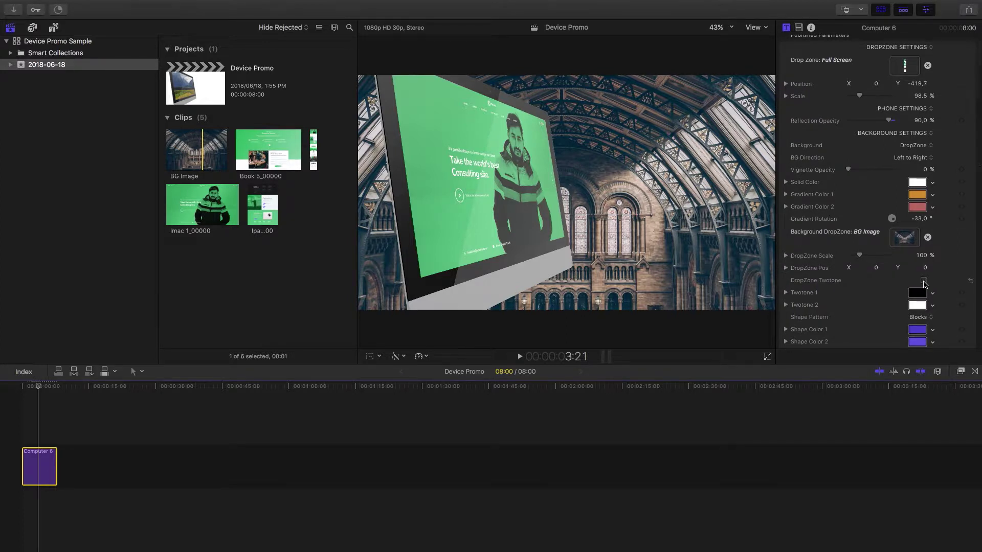
click(917, 293)
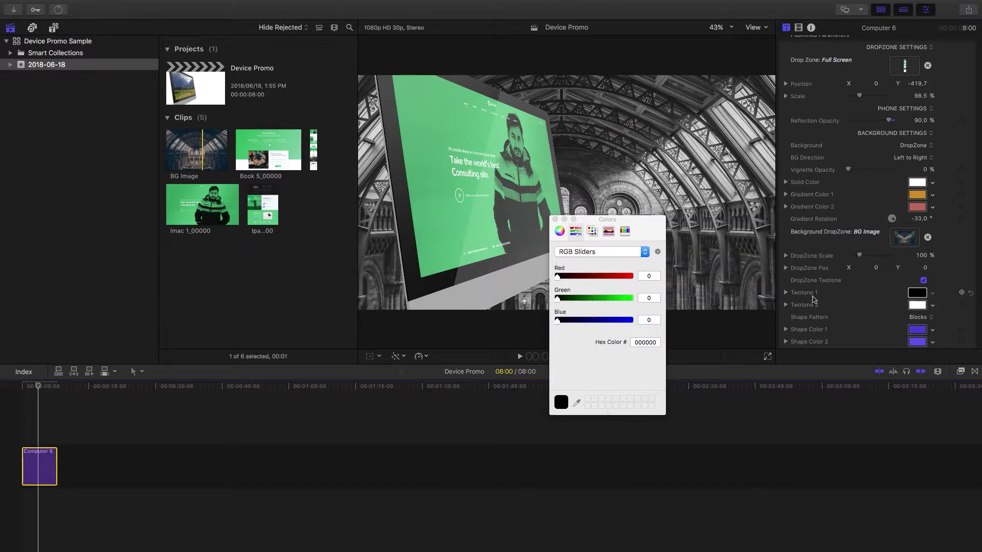
drag(606, 276, 640, 280)
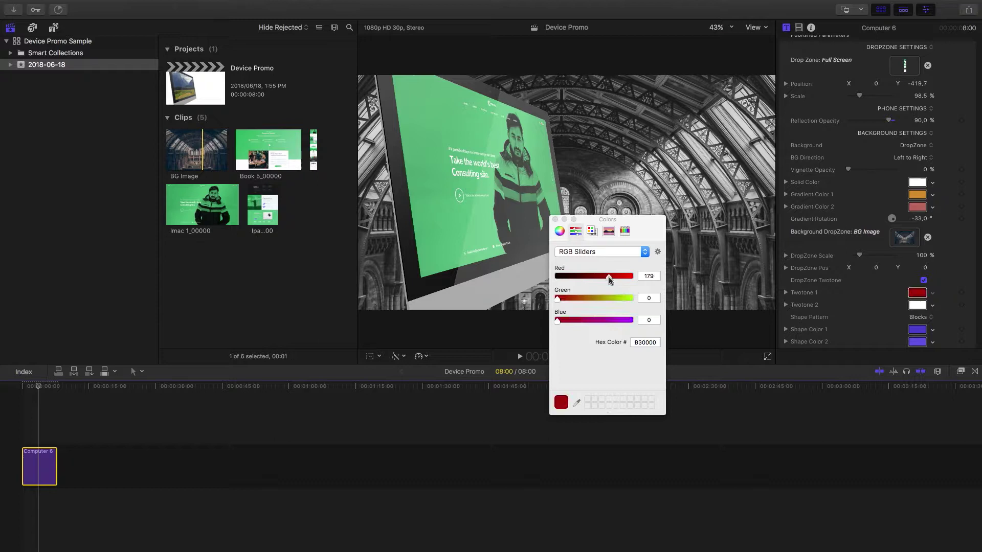
click(555, 220)
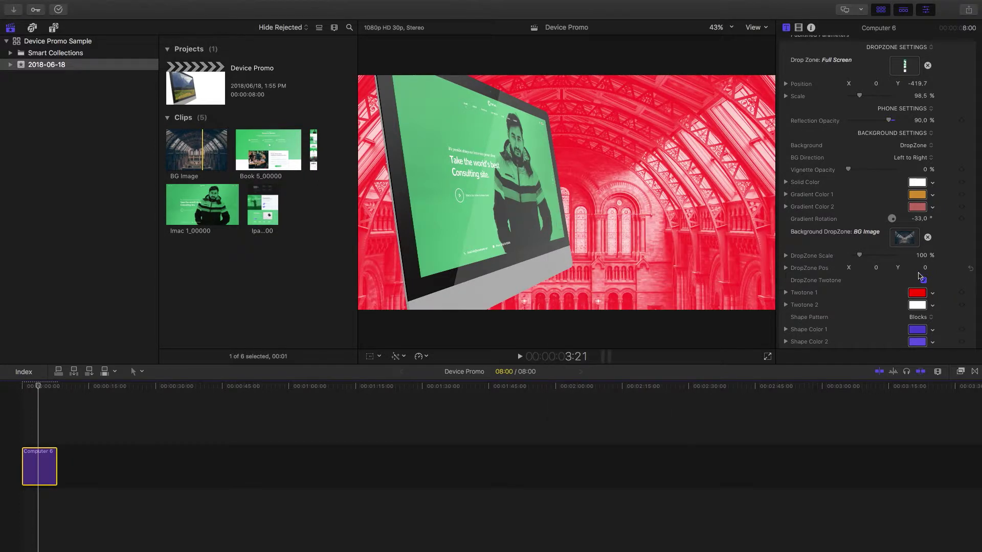
Try a light grey for the Twotone 2 color and undo both twotone color changes.
click(917, 307)
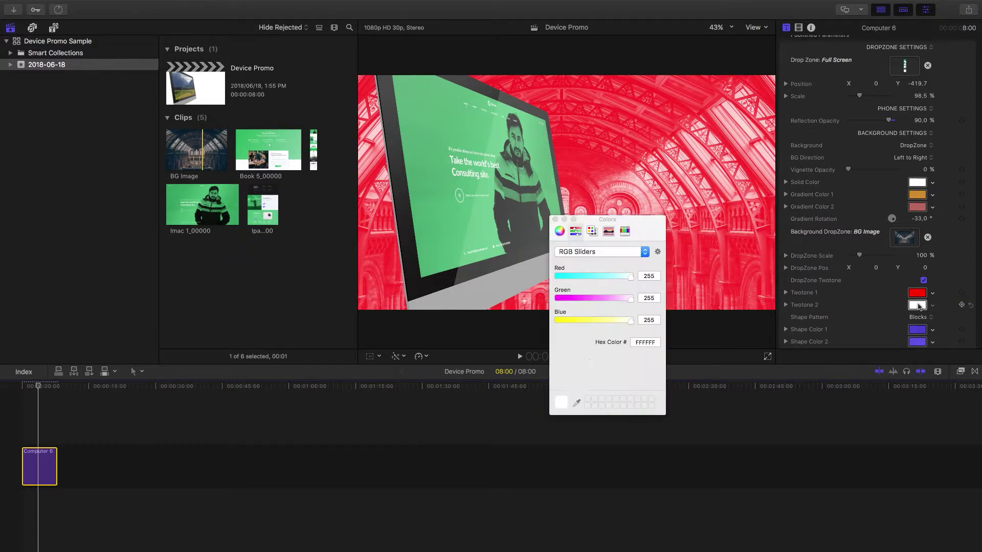
click(560, 230)
drag(565, 383, 588, 385)
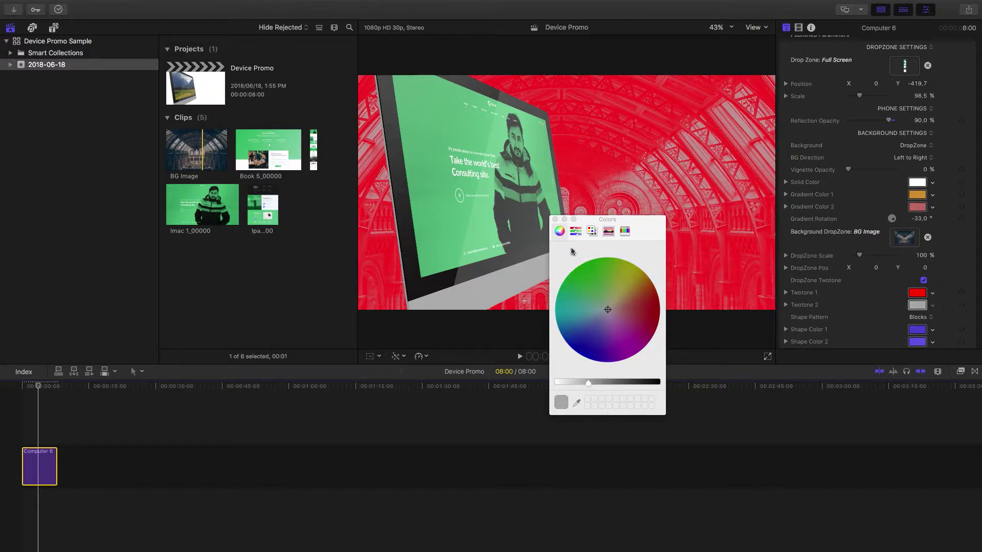
click(555, 219)
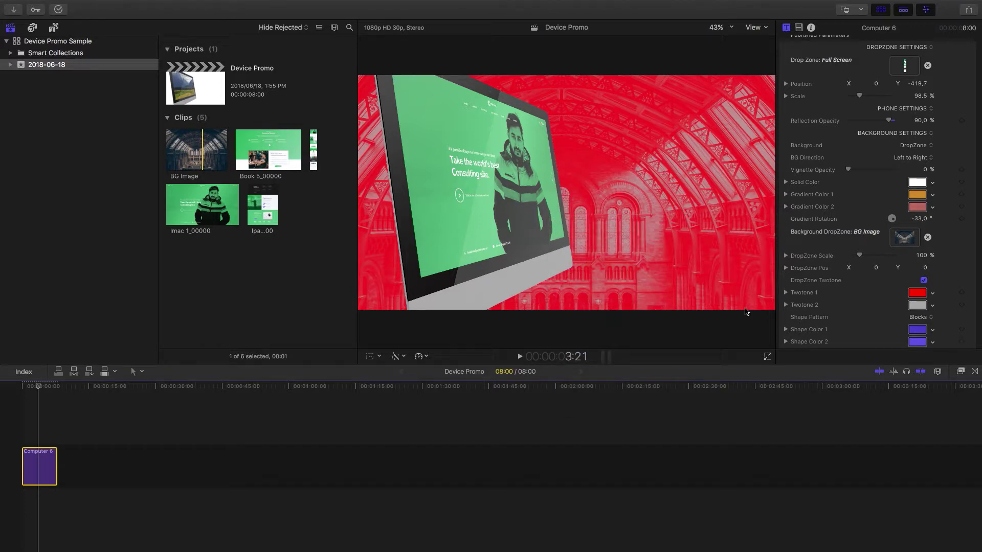
key(super+z)
key(super+z)
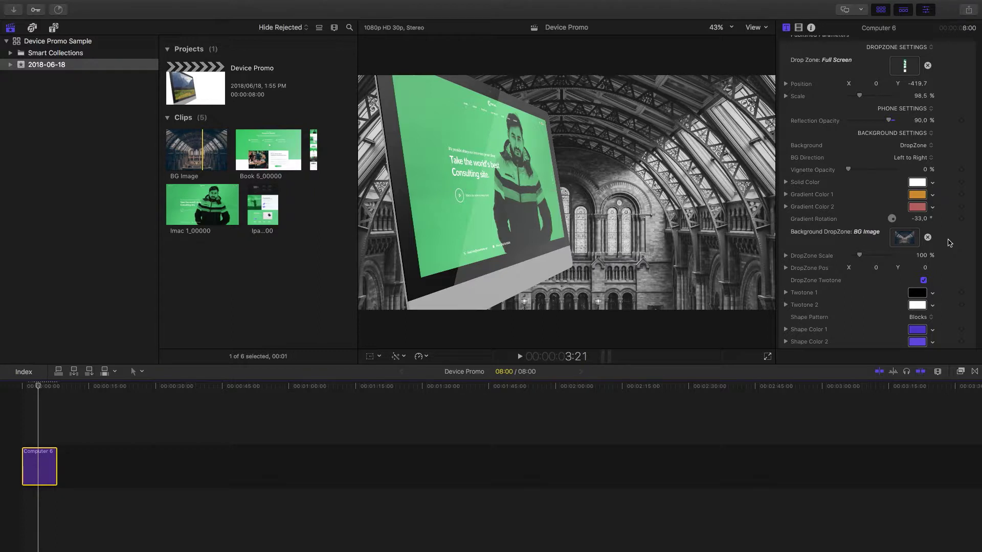
Switch the Computer 6 background type to Shapes and bring its shape pattern settings into reach.
click(927, 146)
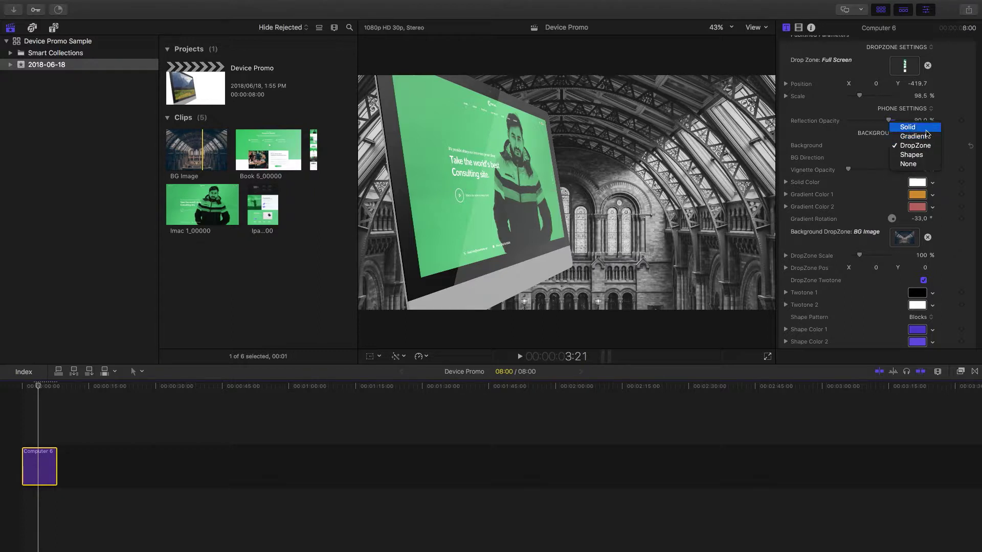
click(915, 154)
scroll(951, 238, down, 5)
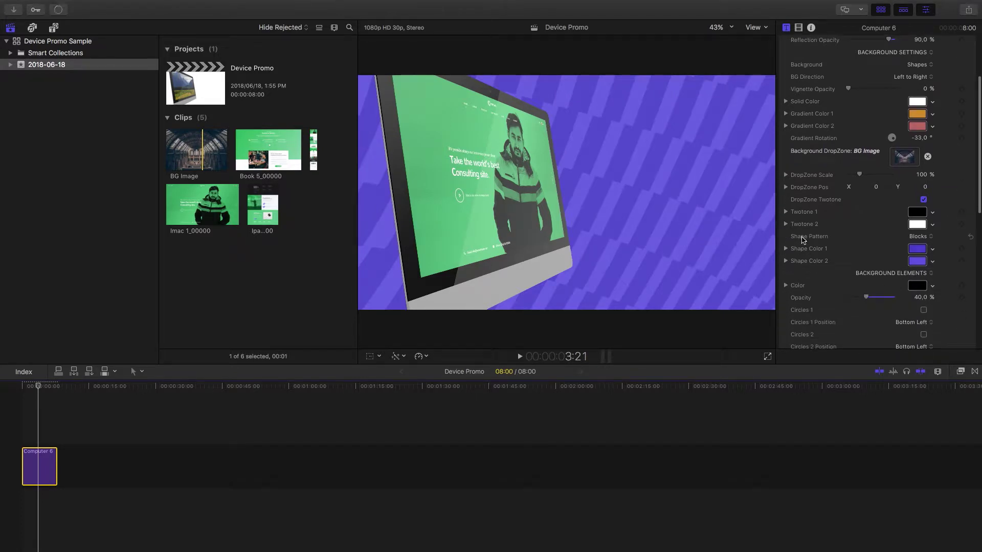
Try the Lines and Spheres shape patterns for the background and return the pattern to Blocks.
click(930, 236)
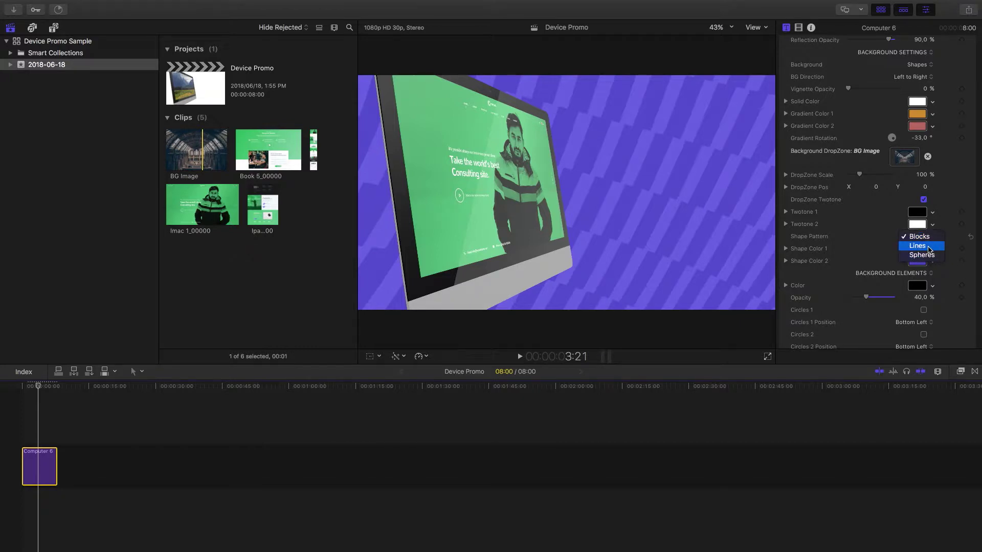
click(929, 246)
click(926, 236)
click(926, 251)
click(927, 237)
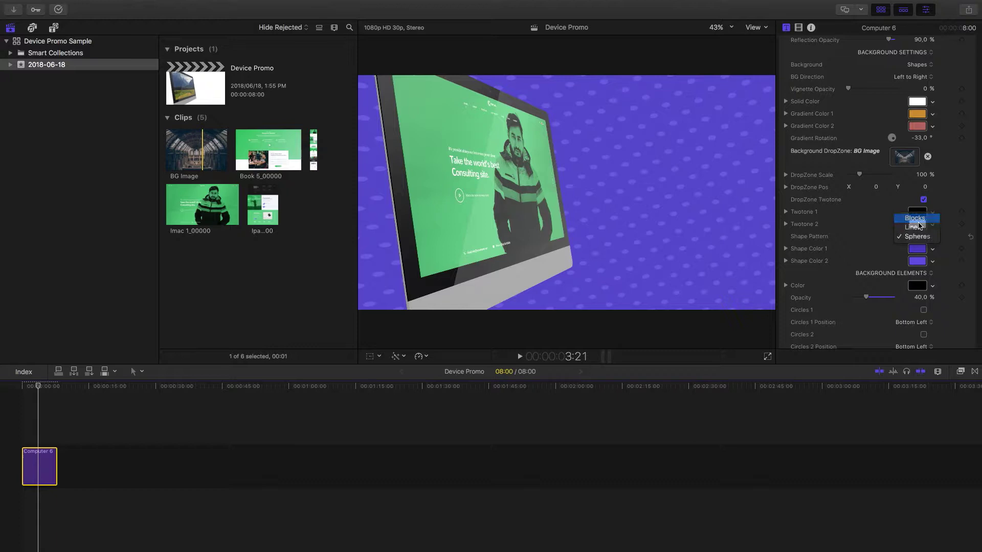
click(920, 212)
Set Shape Color 1 to the red D24213 and copy its hex code.
click(918, 249)
click(646, 306)
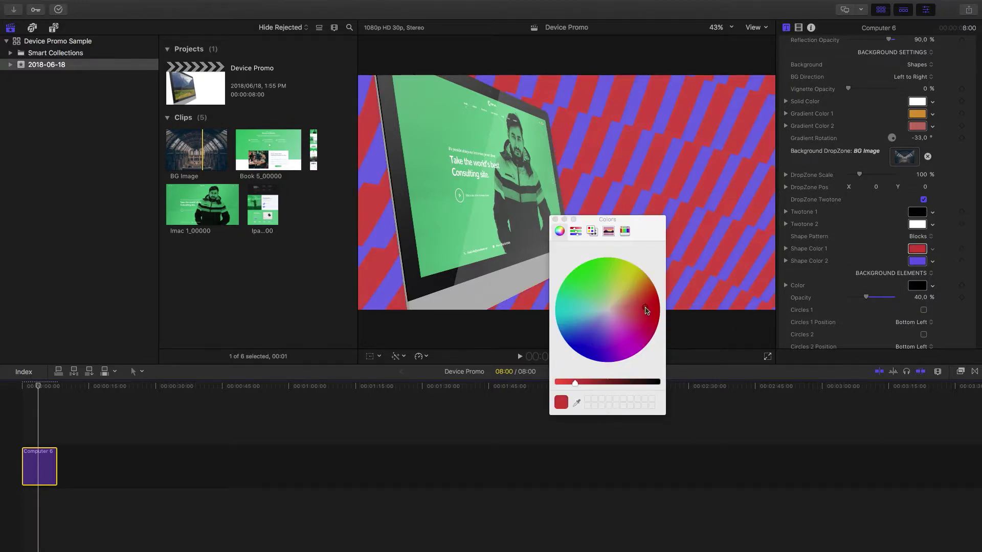
click(575, 231)
click(649, 342)
key(super+c)
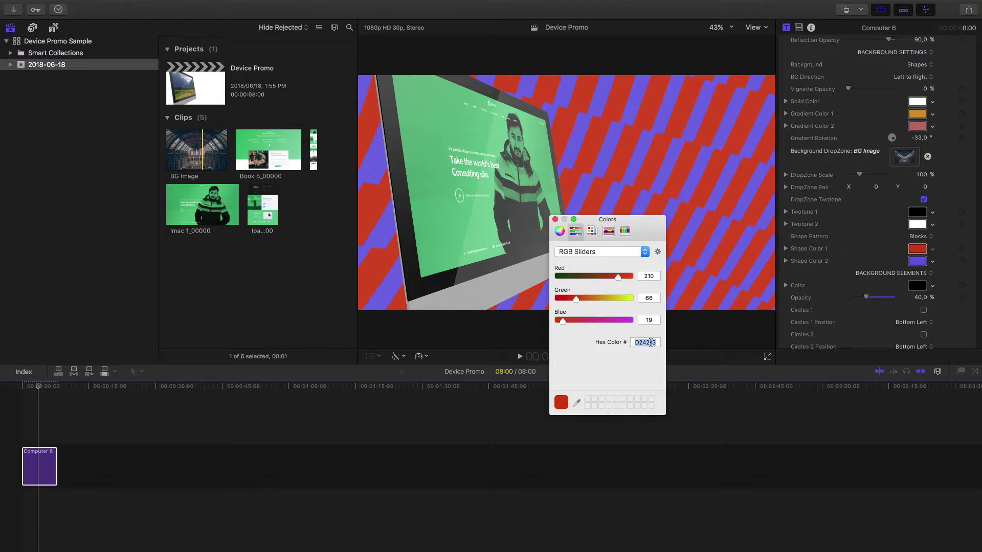
click(556, 219)
Apply the copied hex code to Shape Color 2 and darken it slightly.
click(916, 262)
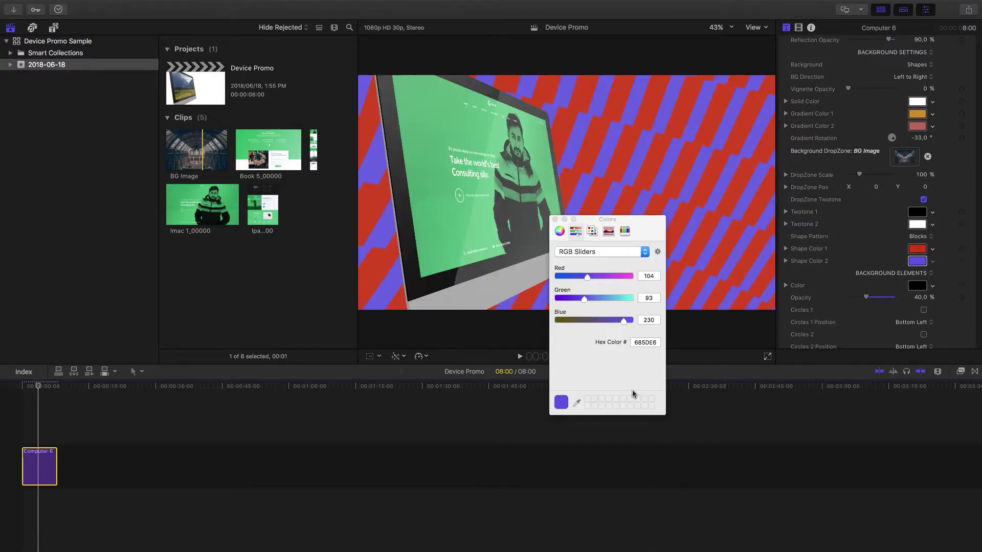
click(645, 343)
key(super+v)
key(Return)
click(559, 230)
drag(574, 385, 586, 385)
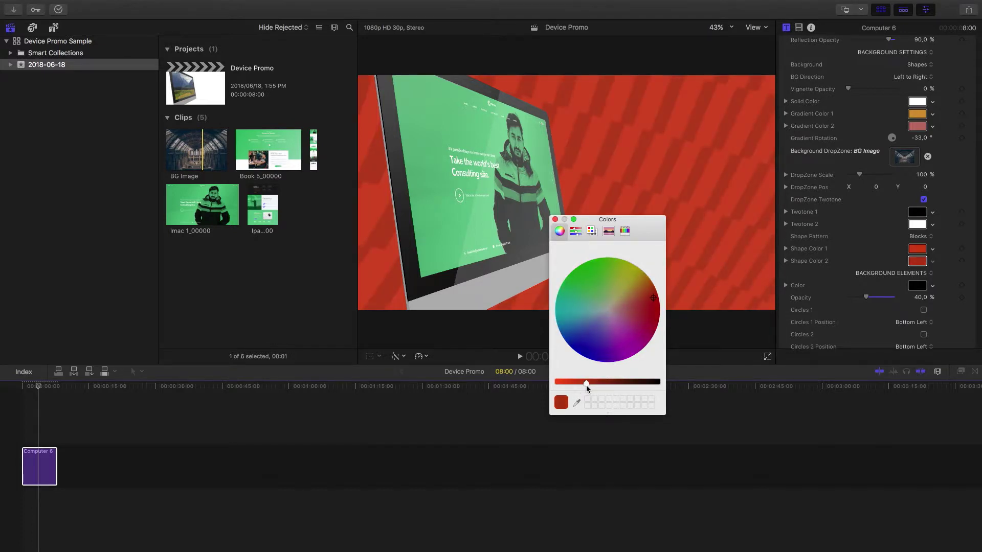
click(554, 219)
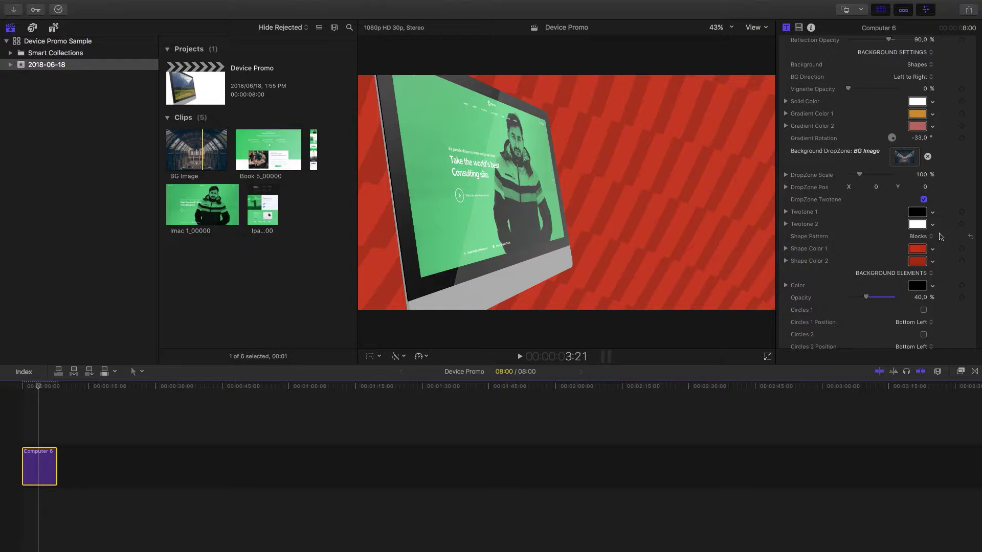
Try the background's vignette opacity at 100 % and settle on 31.22 %.
scroll(941, 236, up, 5)
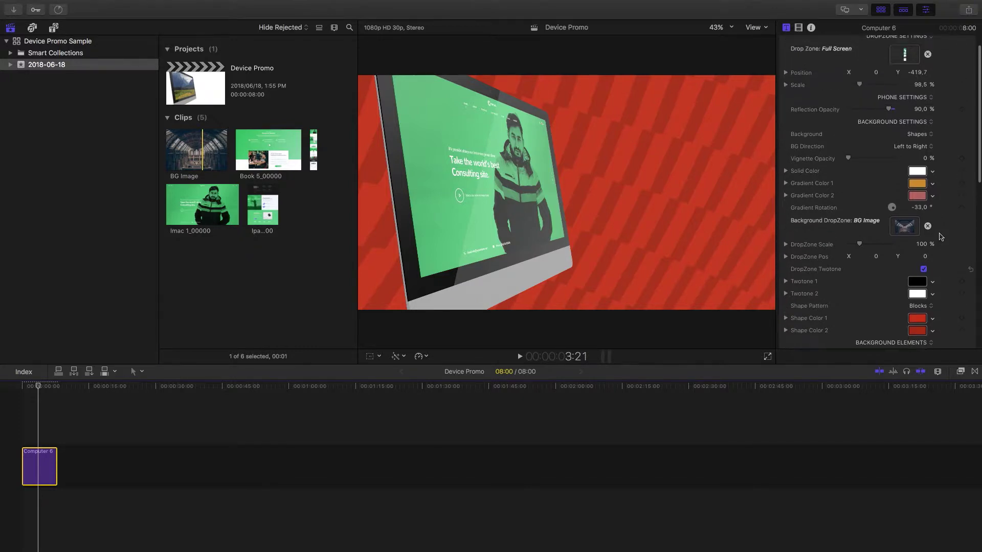
drag(850, 180, 872, 180)
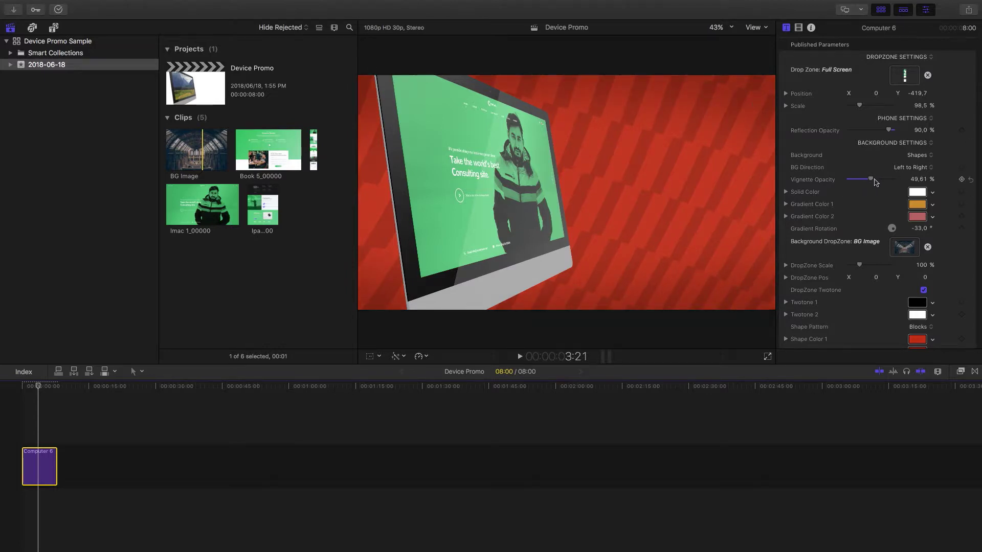
drag(875, 181, 894, 179)
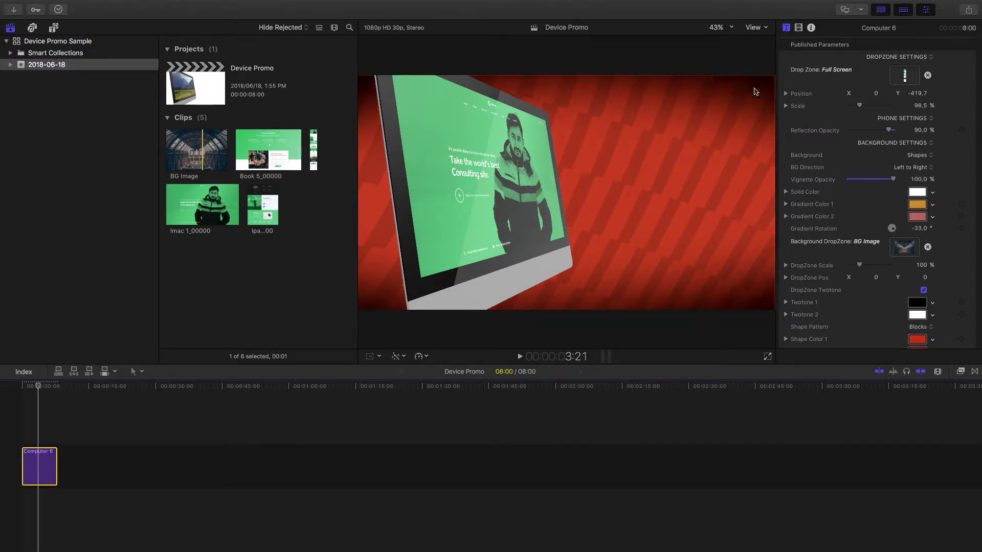
drag(894, 183, 863, 182)
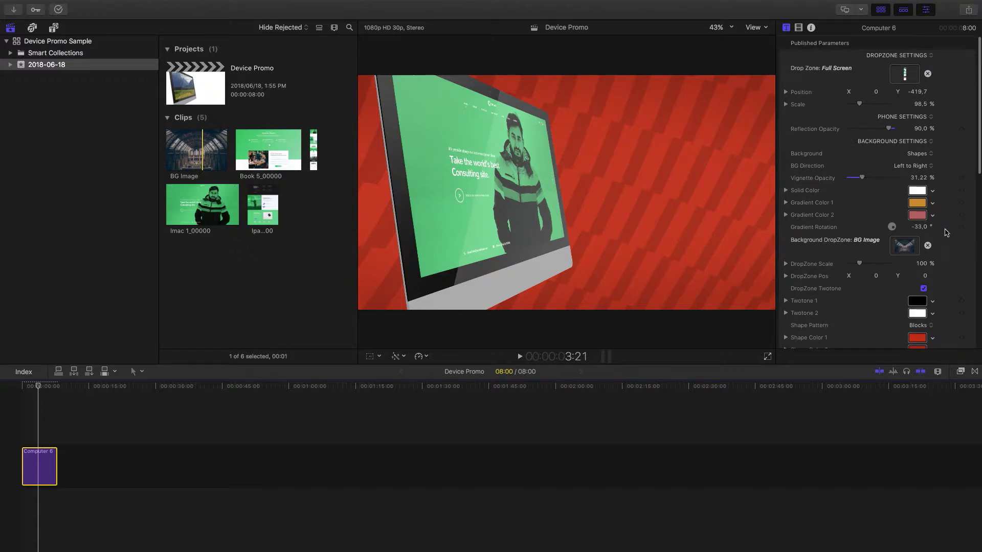
Switch the background type to Gradient and rotate the gradient so orange lies on the left and pink on the right.
click(919, 155)
click(922, 137)
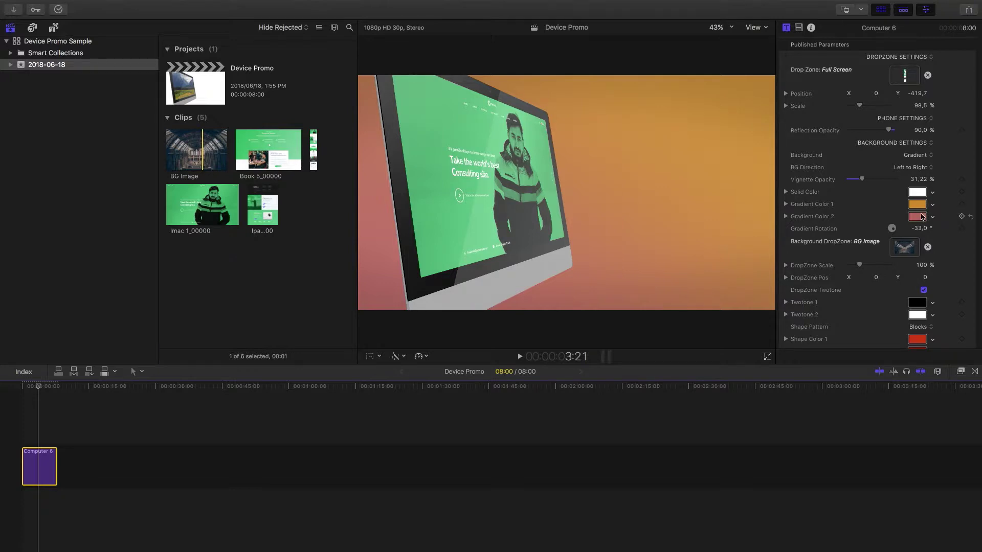
click(919, 229)
drag(919, 229, 919, 228)
Turn on the Circles 1 background element and set its position to Top Right.
scroll(943, 276, down, 5)
scroll(944, 276, down, 5)
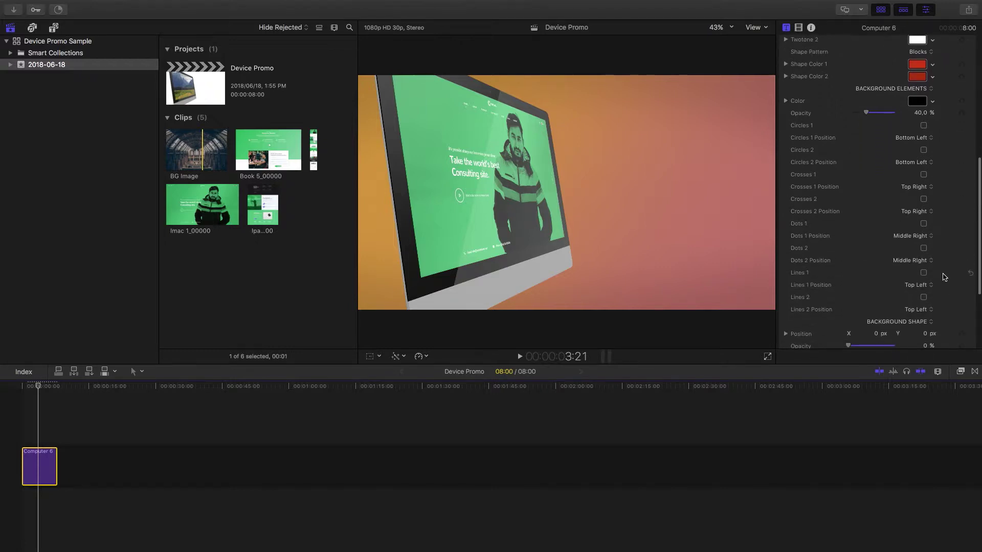
scroll(944, 276, down, 3)
scroll(943, 276, down, 1)
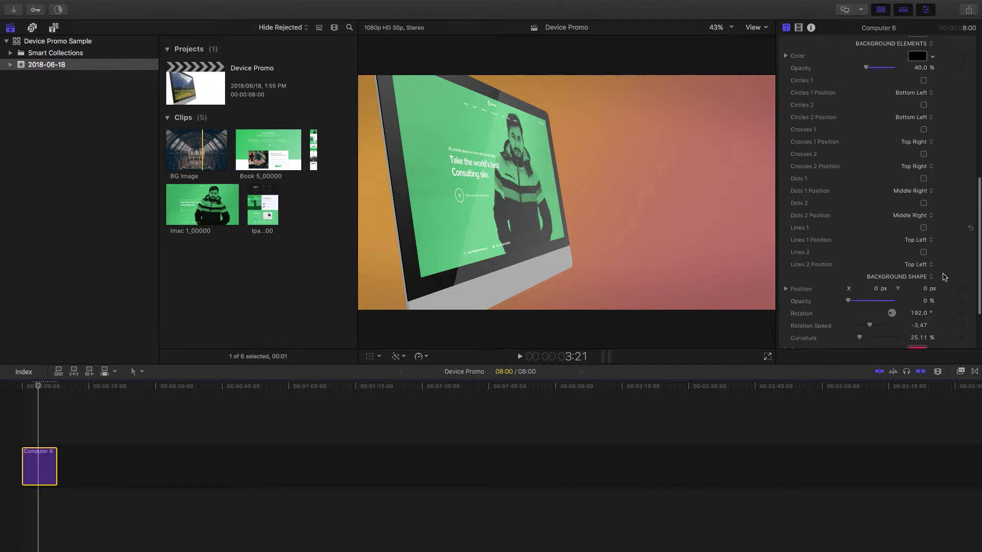
click(923, 81)
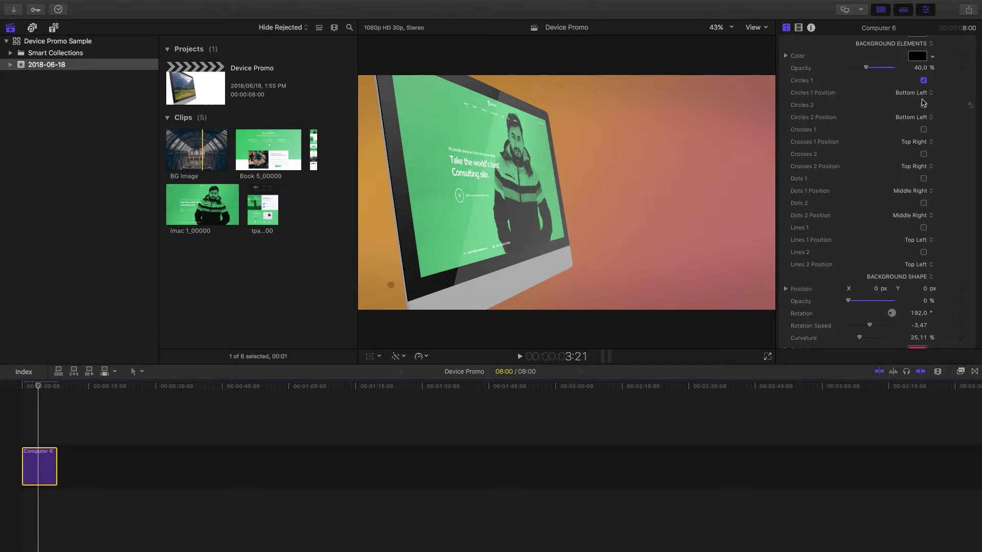
click(926, 93)
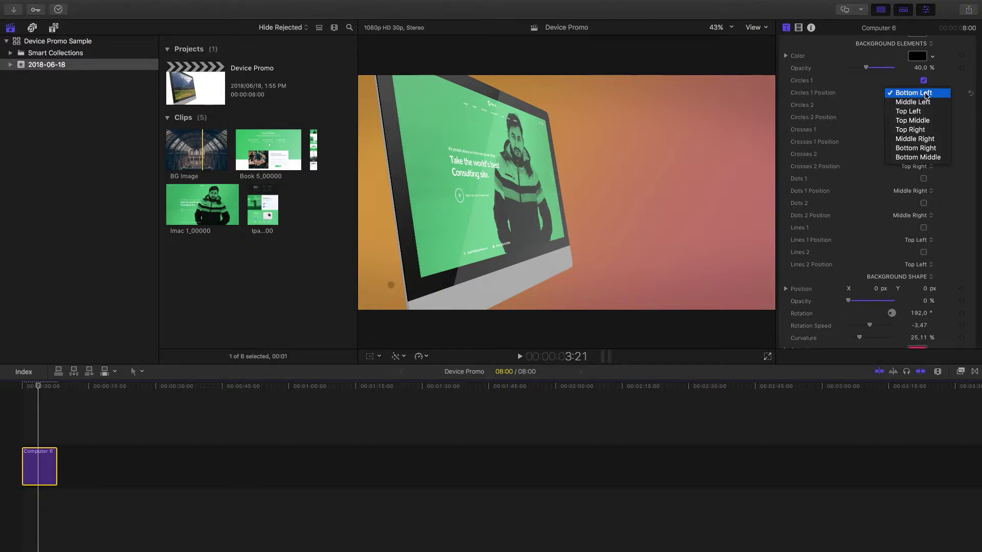
click(923, 130)
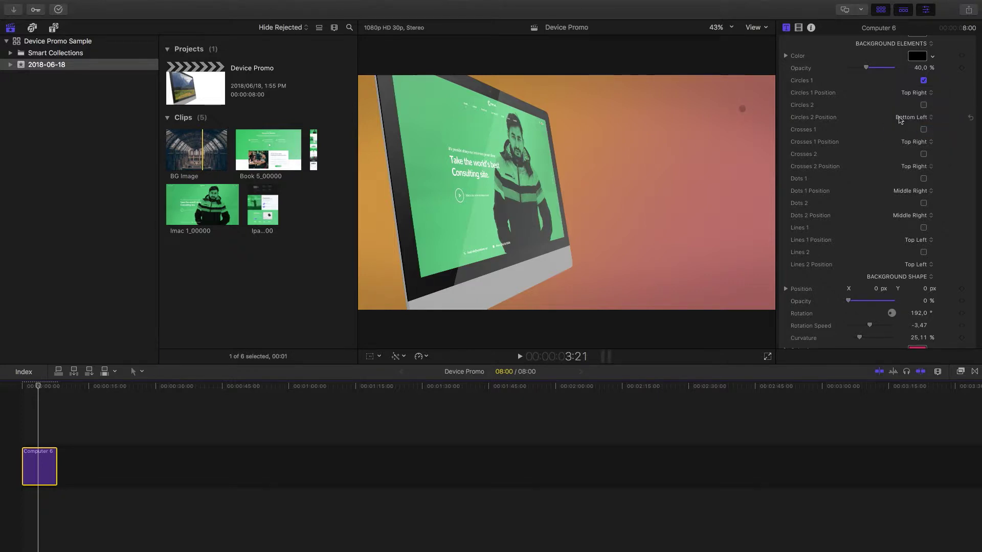
Turn on Dots 1 with its position at Bottom Right and play the title to check the background elements.
click(923, 178)
click(909, 192)
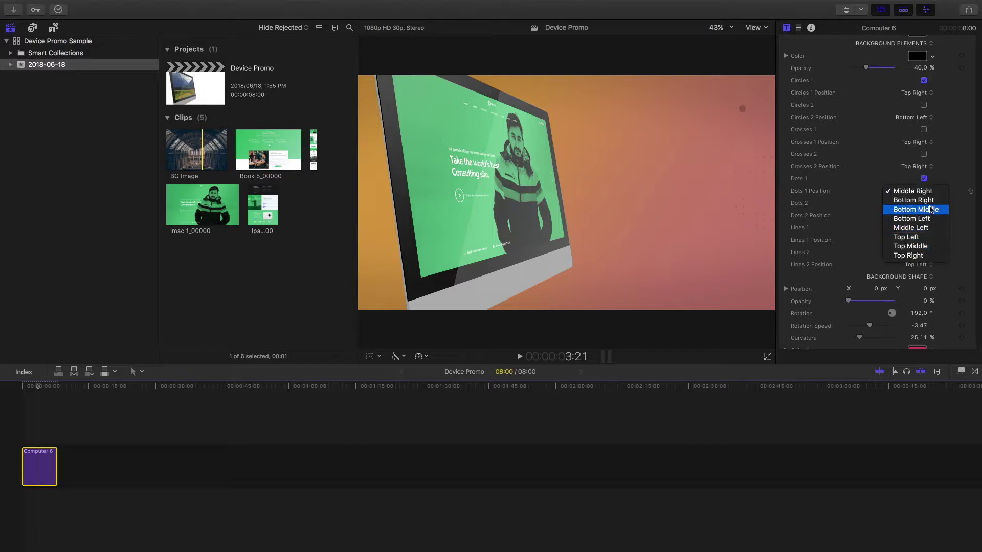
click(943, 200)
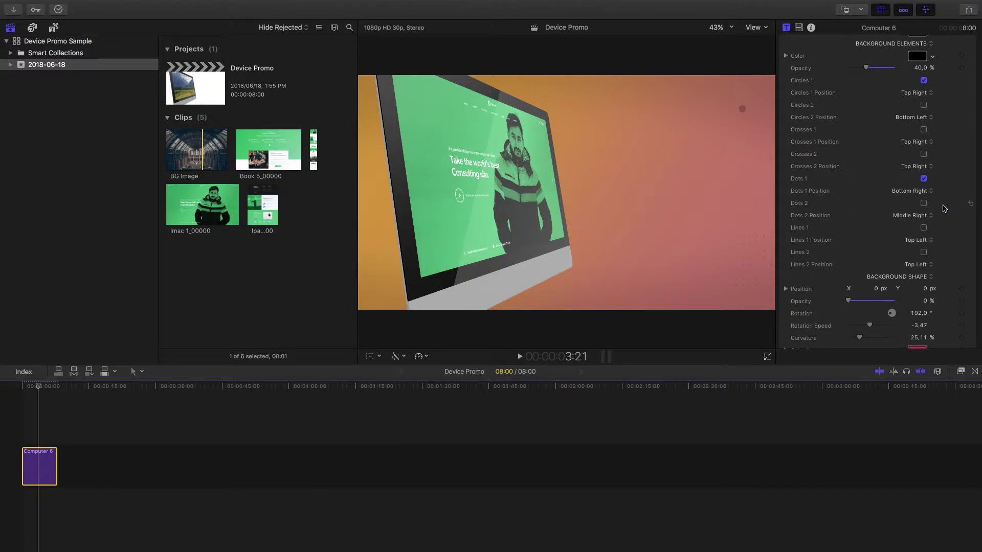
key(space)
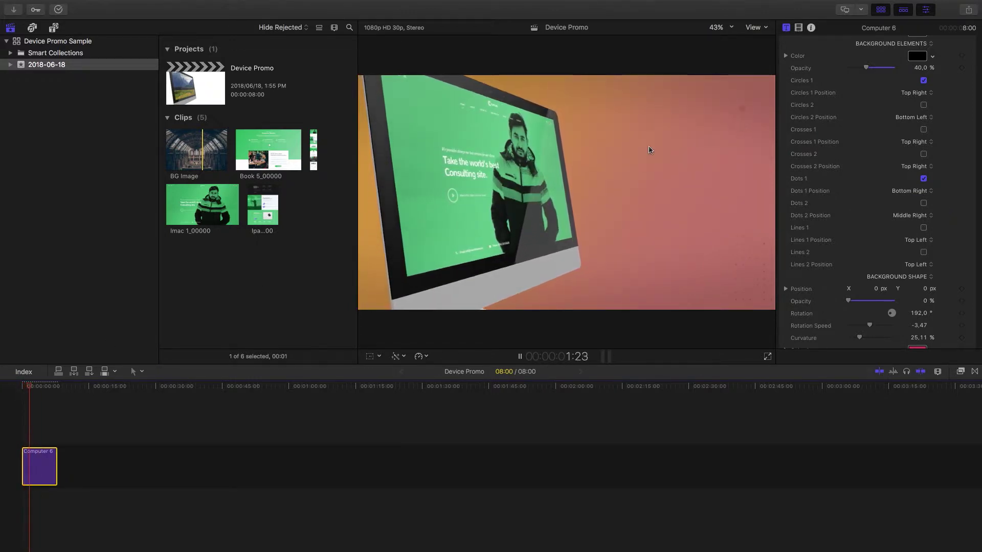
scroll(938, 215, down, 5)
key(space)
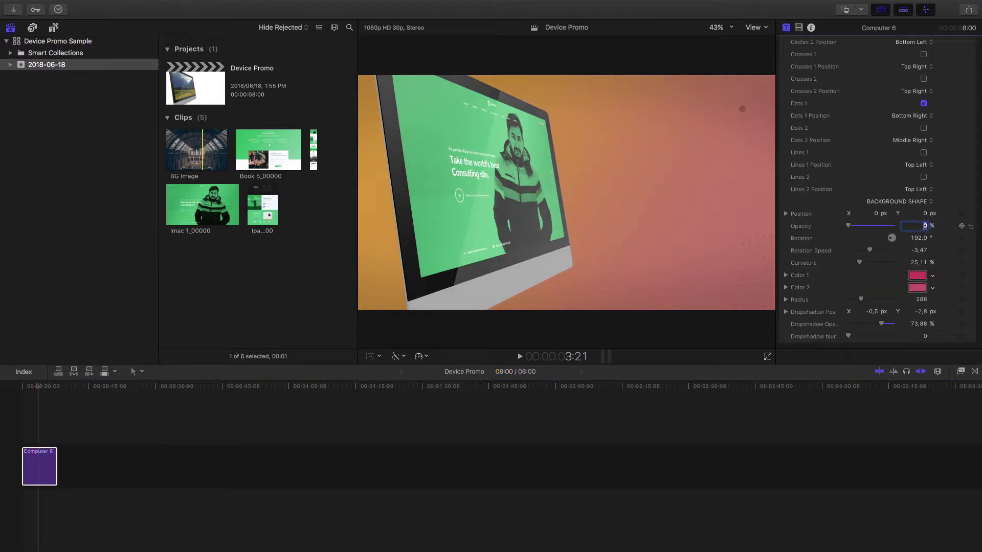
Set the background shape's opacity to 40 % and play the title from the start to check it.
key(Return)
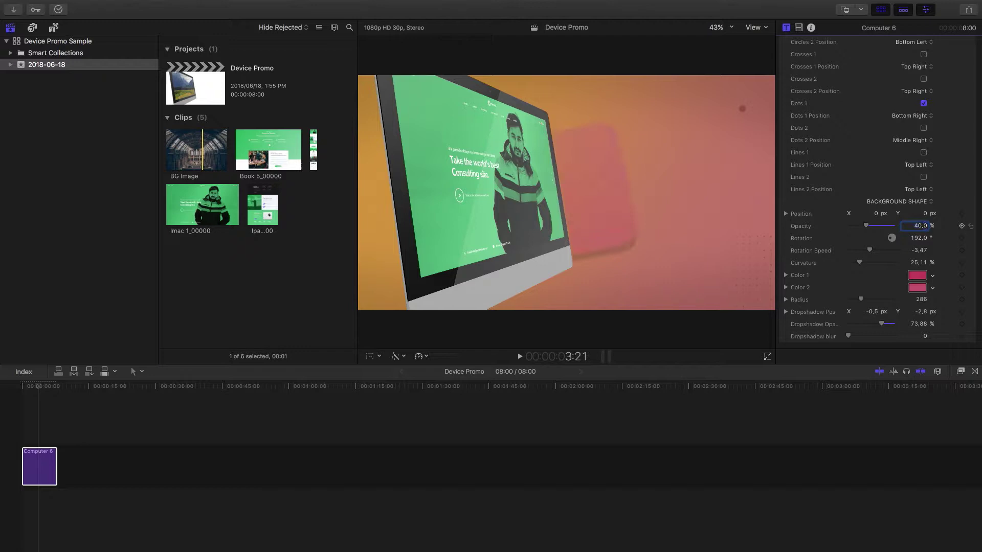
click(21, 387)
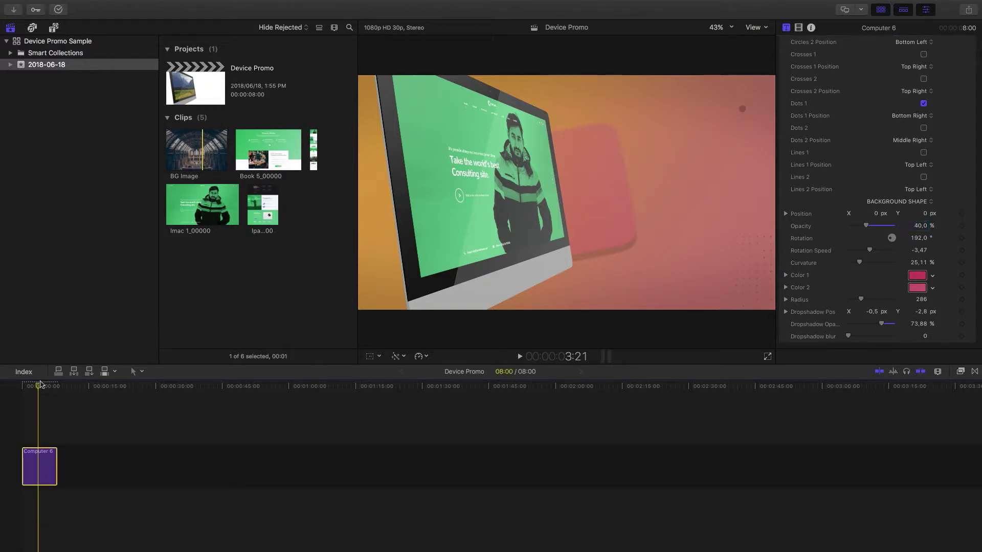
key(space)
key(space)
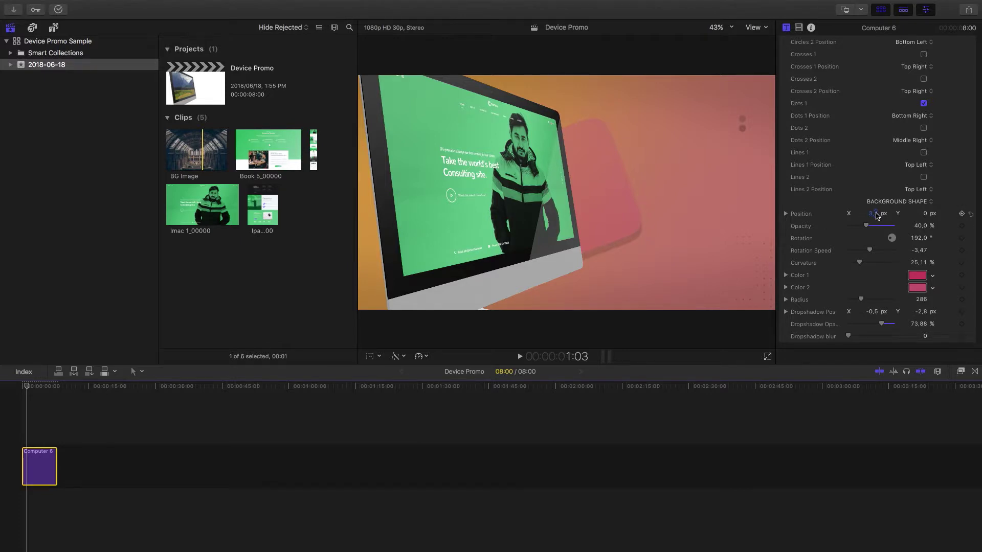
Try an X position of 100 px for the background shape and settle on 40 px.
text(100)
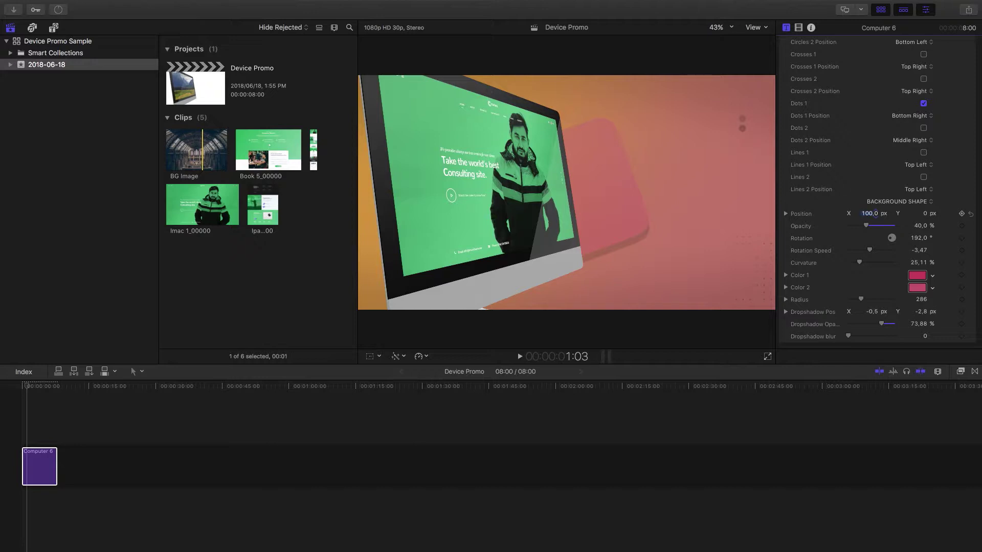
key(Return)
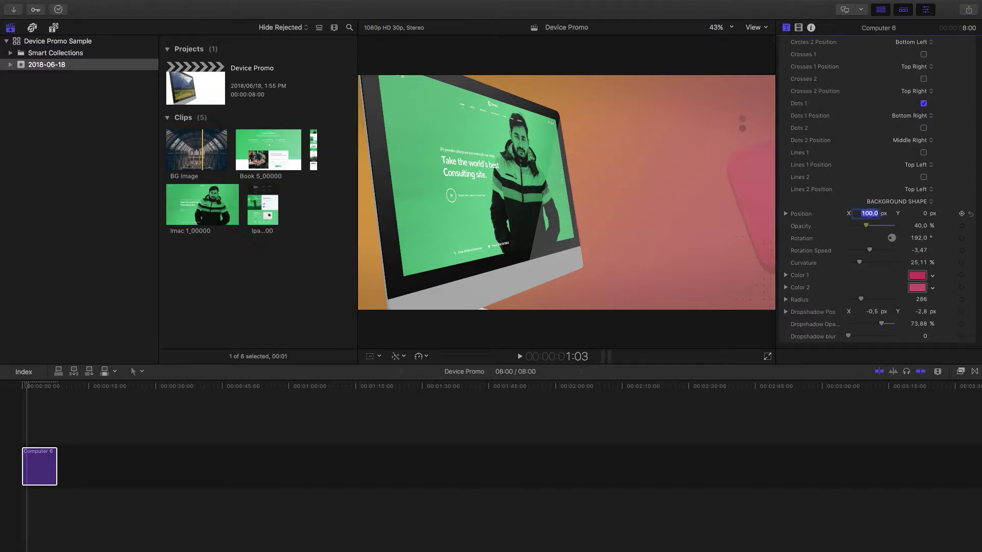
text(40)
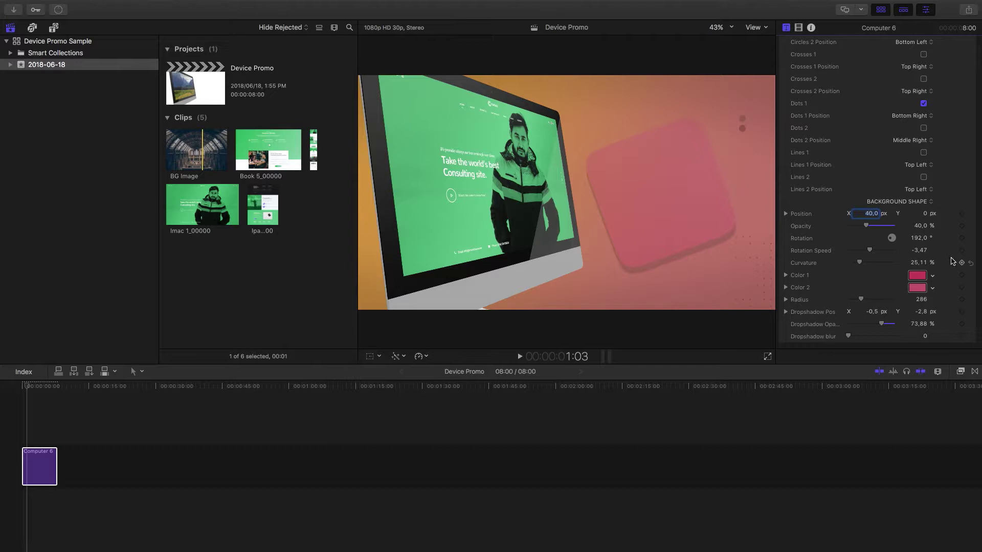
Set the background shape's Color 1 to black by lowering its red, green and blue values to 0.
click(917, 277)
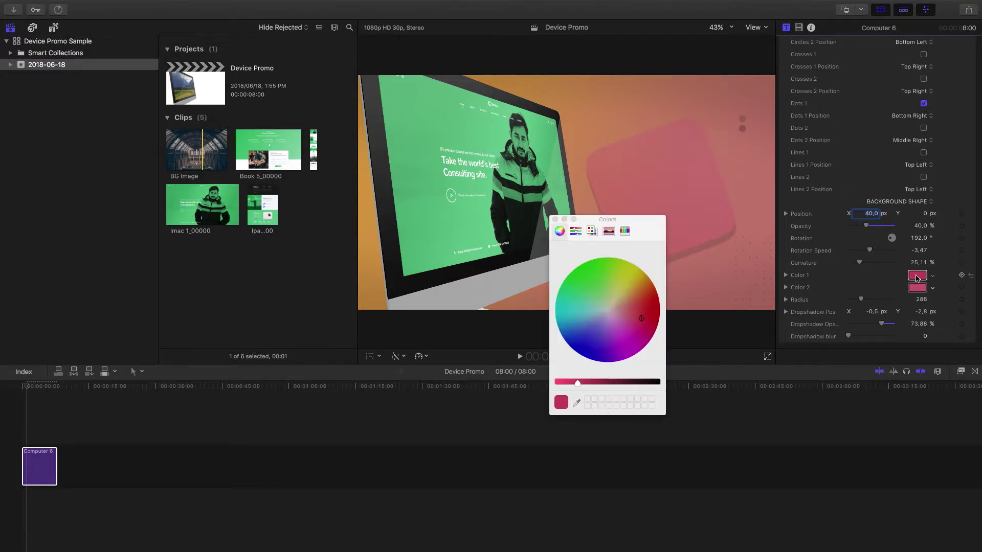
click(575, 231)
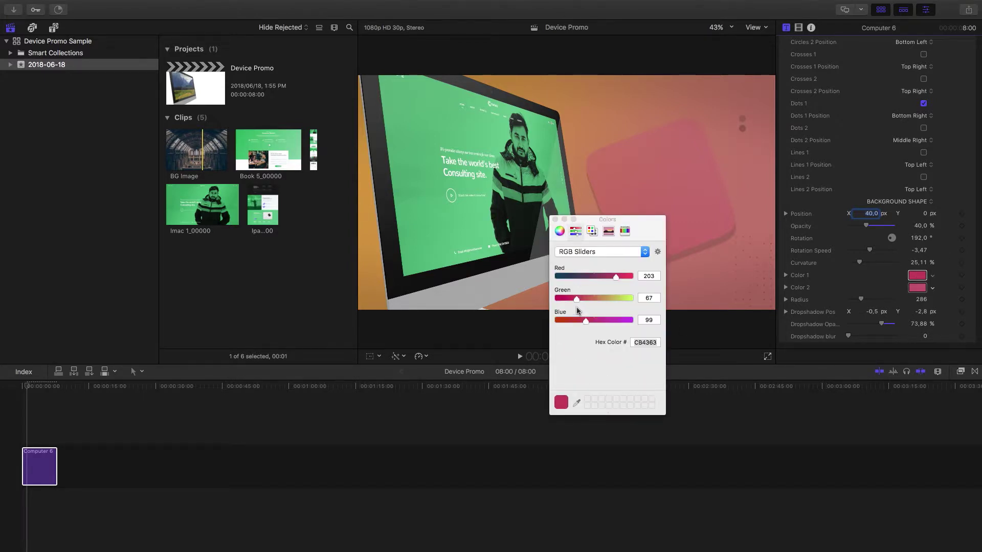
drag(570, 277, 532, 294)
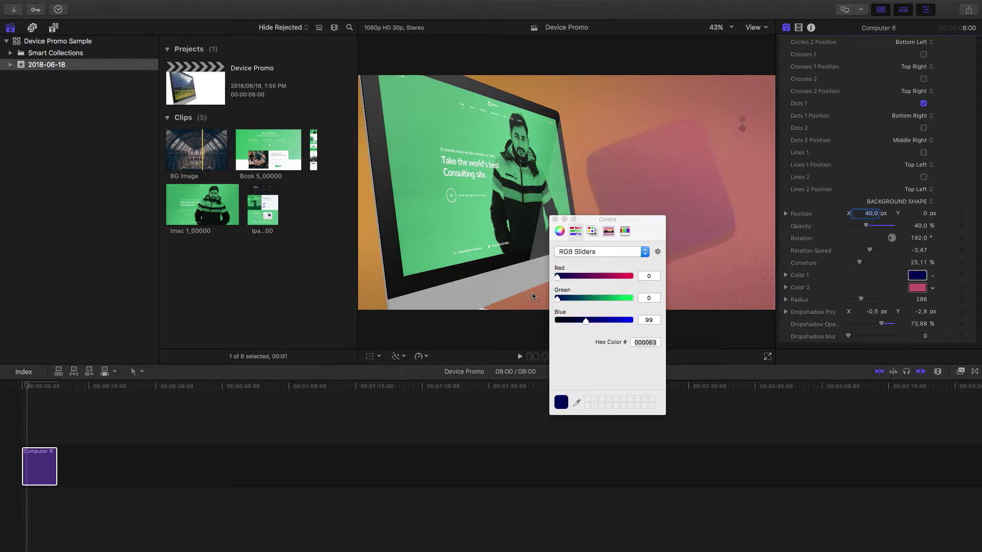
drag(570, 320, 504, 321)
click(555, 220)
Set the background shape's Color 2 to black (000000).
click(917, 288)
drag(577, 277, 511, 277)
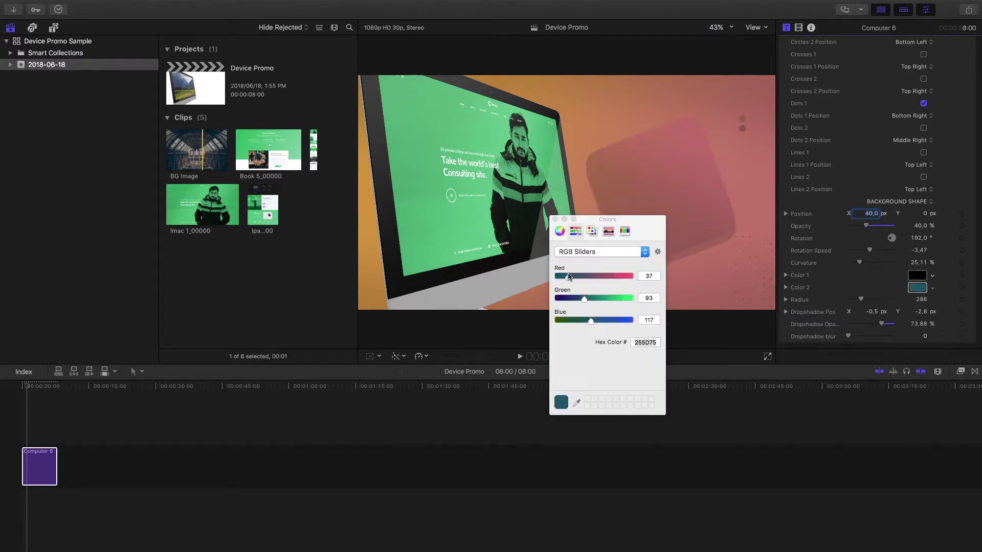
drag(572, 298, 498, 301)
drag(563, 326, 532, 325)
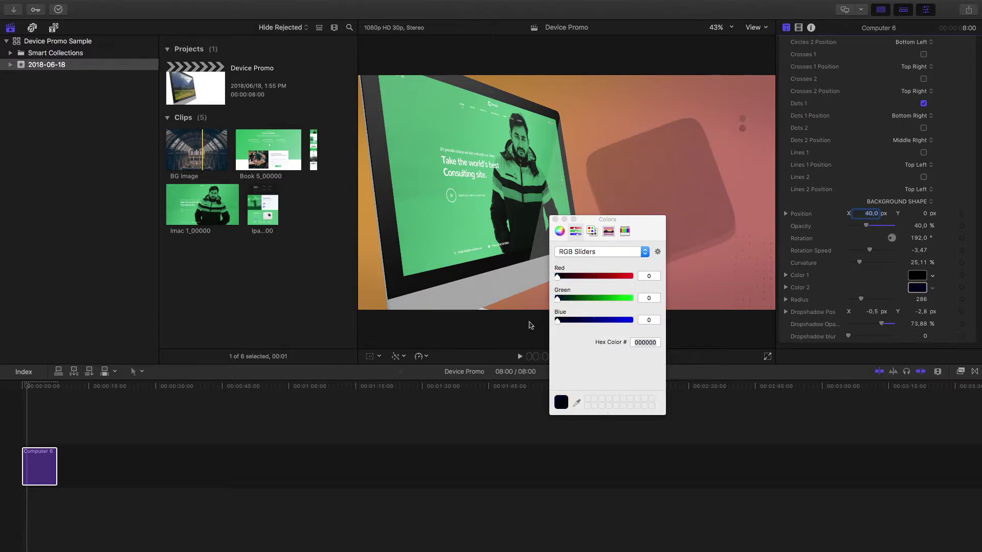
click(555, 219)
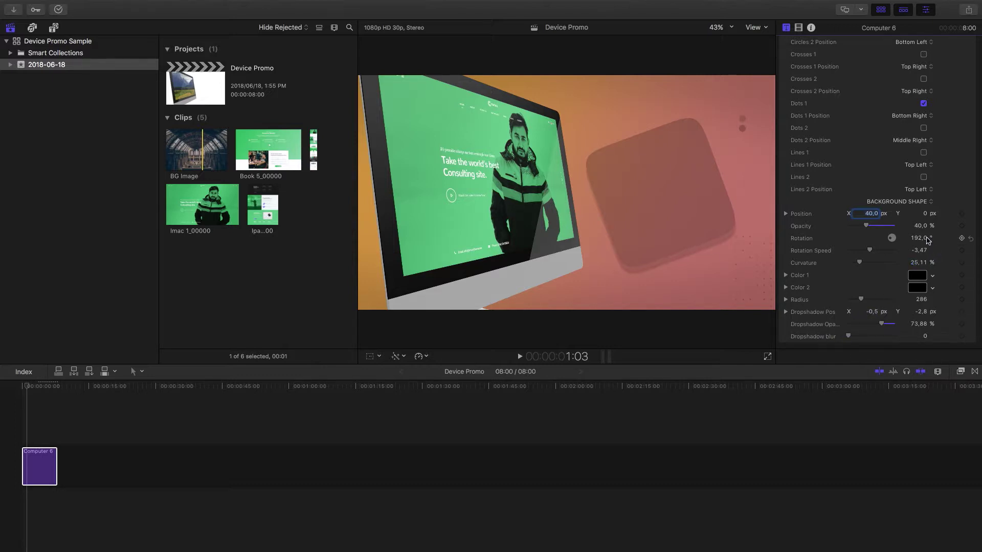
Play the title from the start to examine the background shape's rotation.
click(3, 389)
key(space)
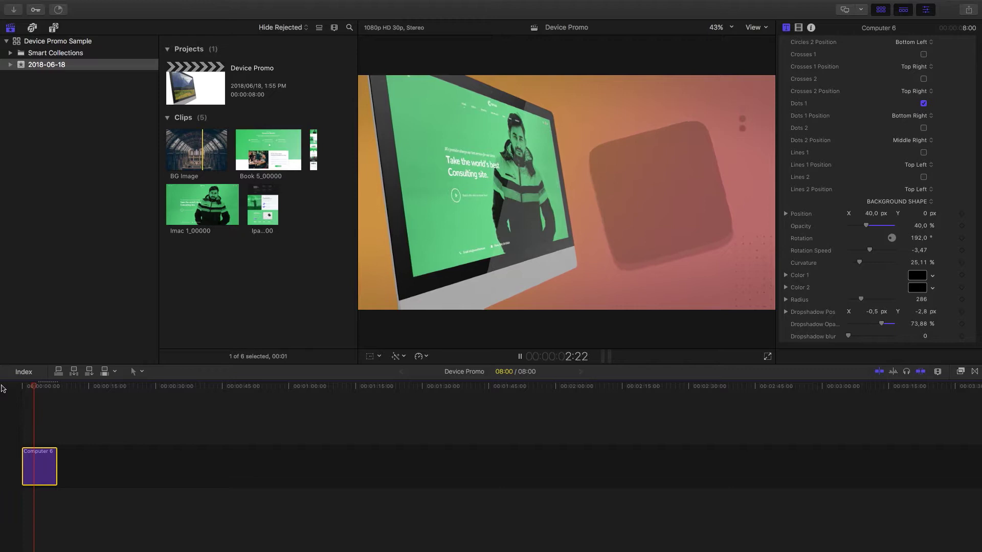
key(space)
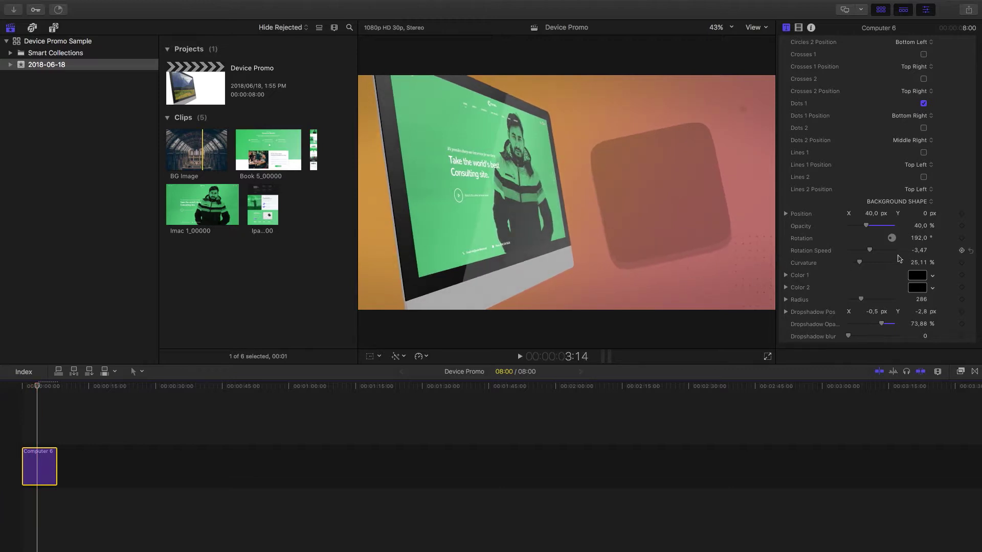
Set the background shape's Rotation Speed to 15 and play the title from the start to preview it.
click(919, 250)
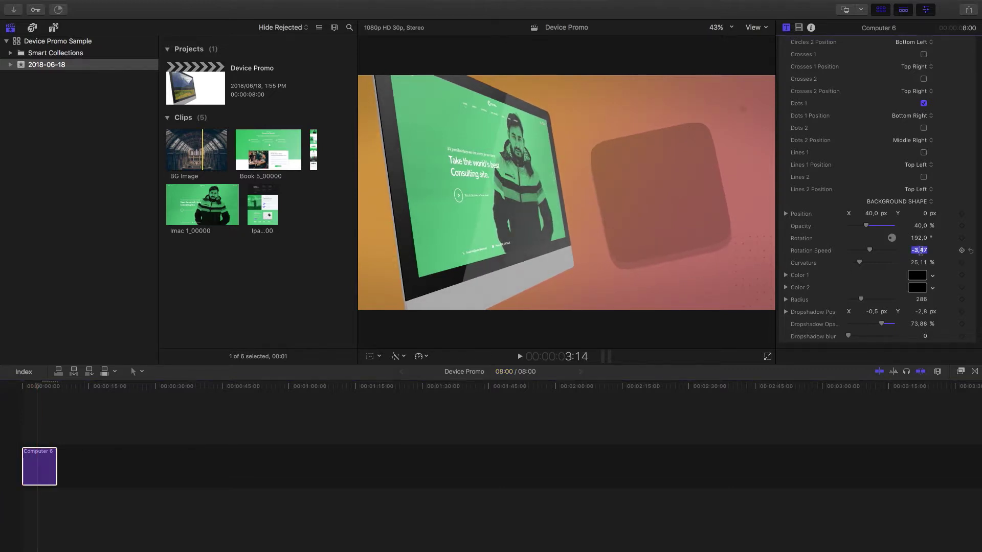
text(15)
key(Return)
click(9, 387)
key(space)
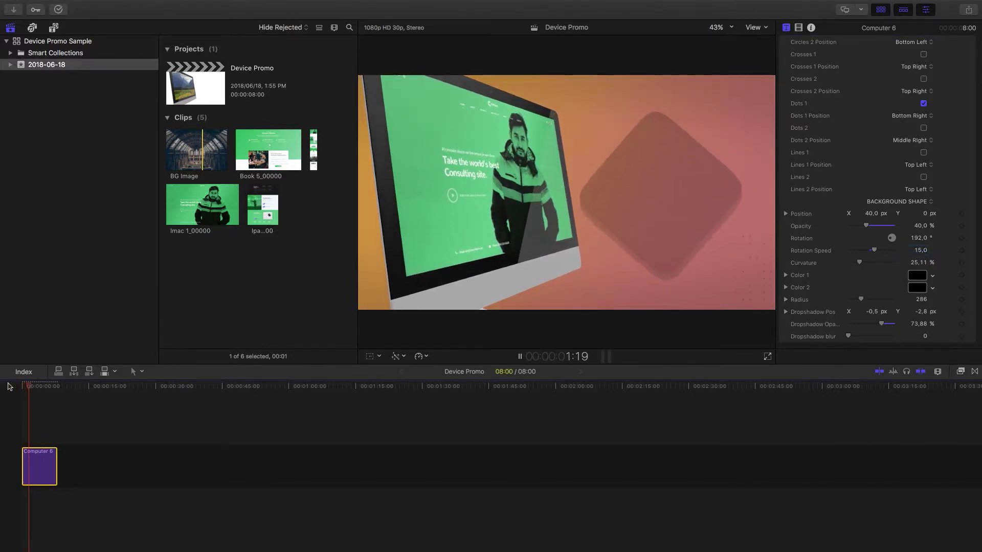
key(space)
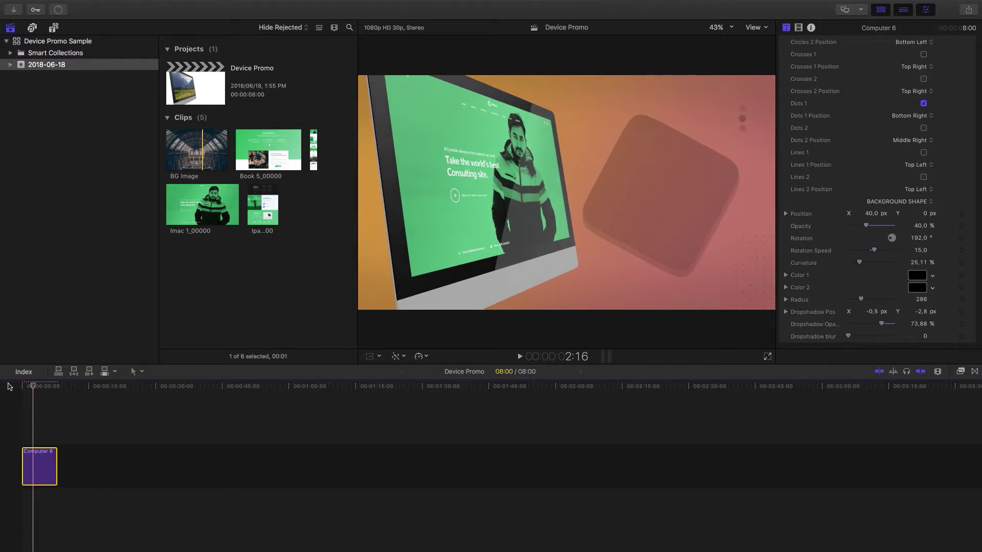
Delete the Computer 6 title from the timeline.
scroll(945, 169, up, 10)
scroll(940, 174, down, 8)
scroll(939, 176, down, 2)
drag(84, 409, 3, 500)
key(Delete)
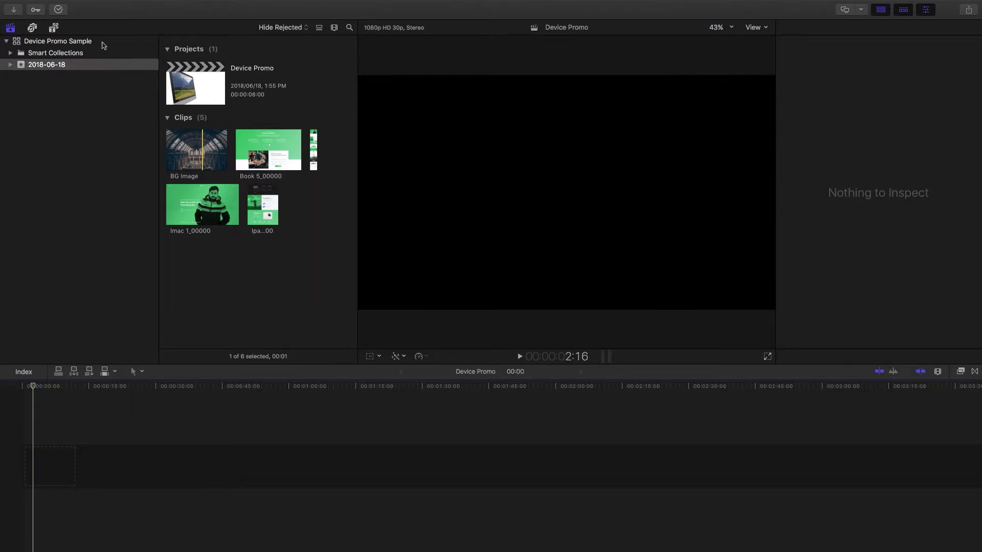
Add The Timelapse Teaser audio clip at the start of the timeline and play its opening.
drag(200, 251, 82, 466)
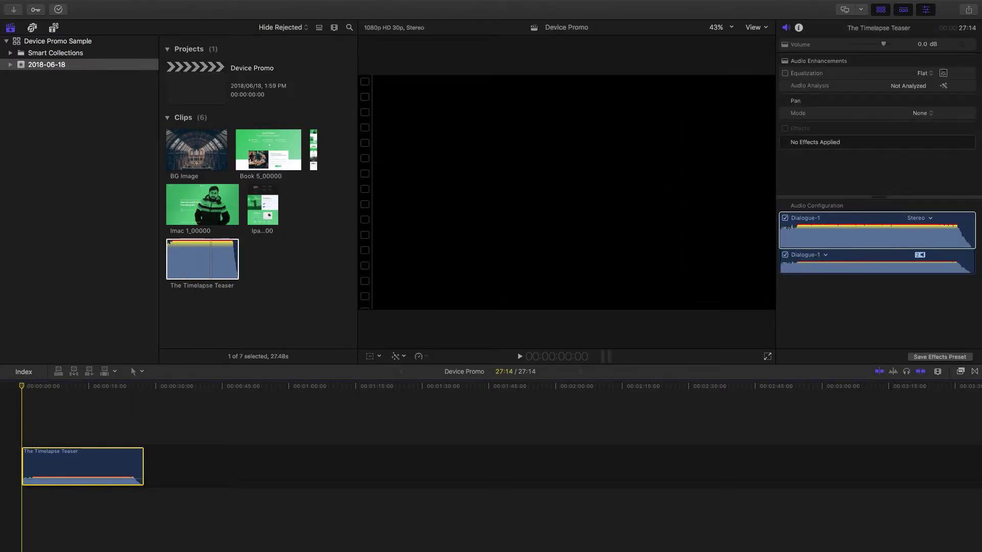
key(space)
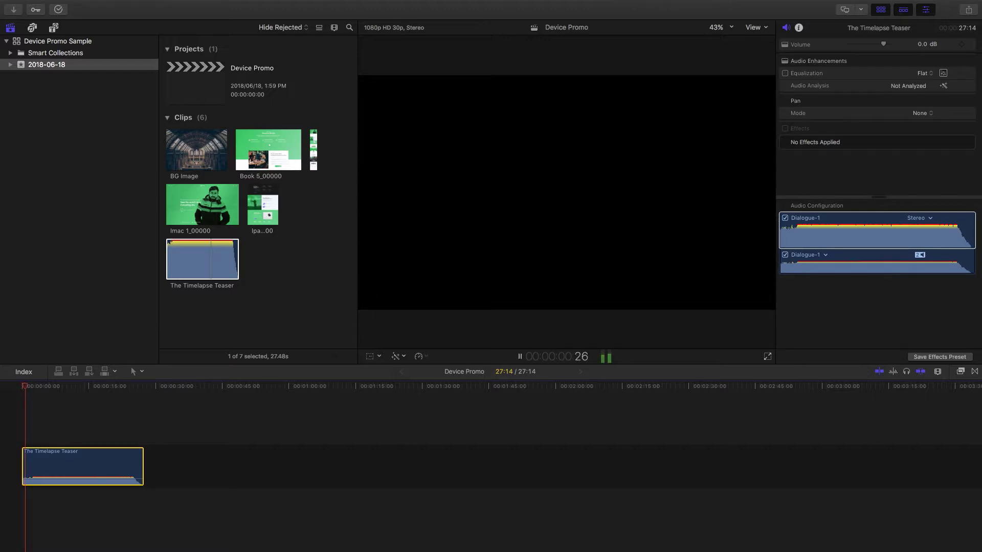
key(space)
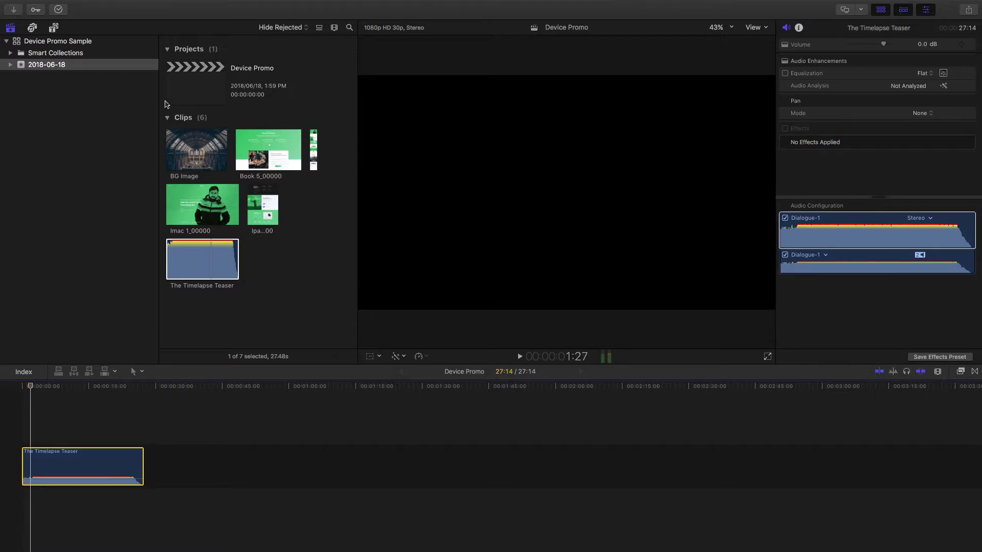
Place the Computer 2 title from FCP Device Promo Kit above the start of the audio and preview its animation.
click(53, 28)
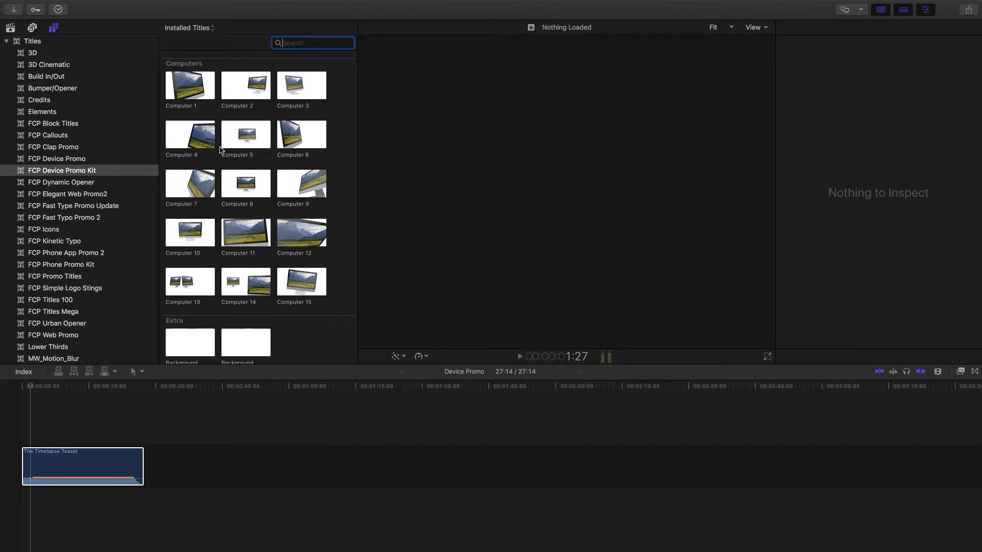
drag(246, 85, 1, 385)
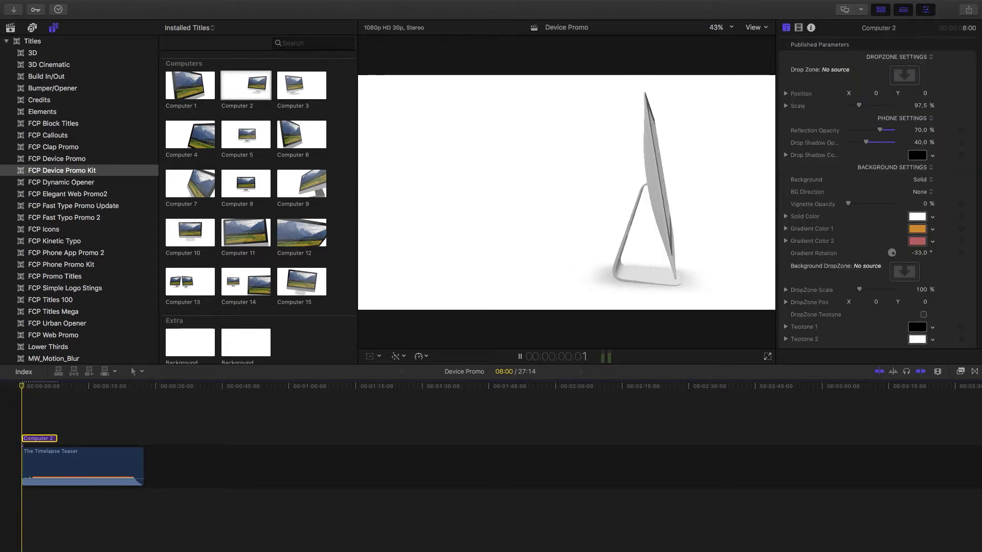
key(space)
key(space)
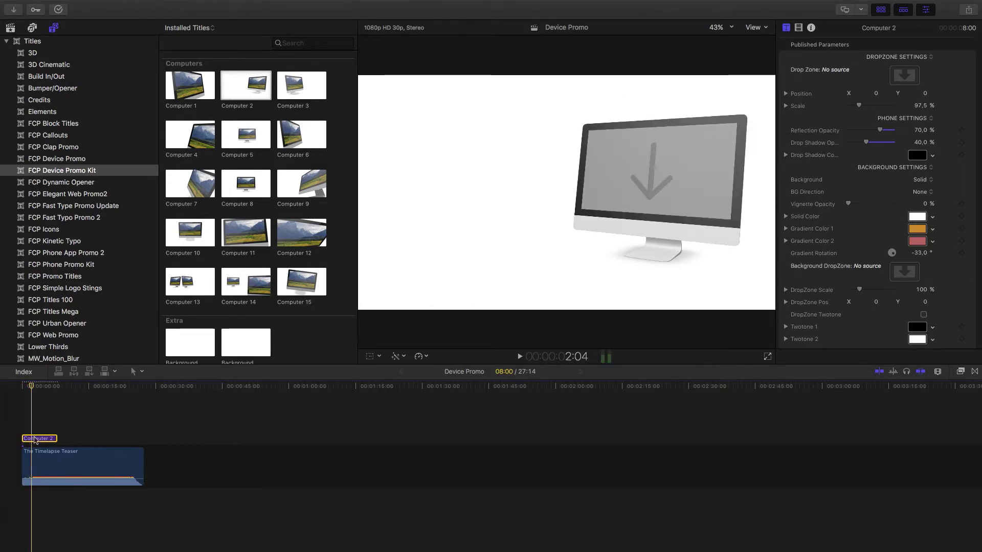
Fill the Computer 2 title's drop zone with the Imac 1_00000 clip.
click(904, 74)
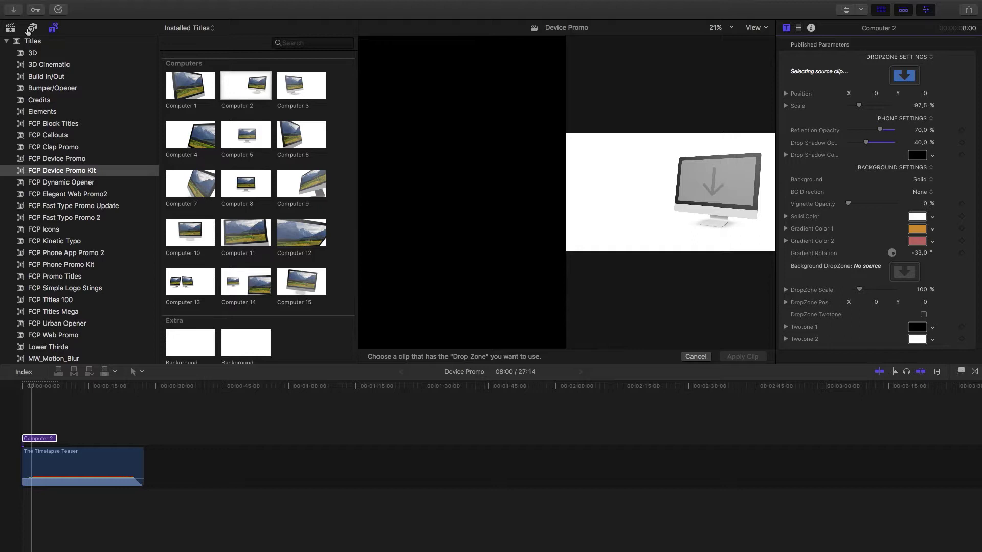
click(10, 28)
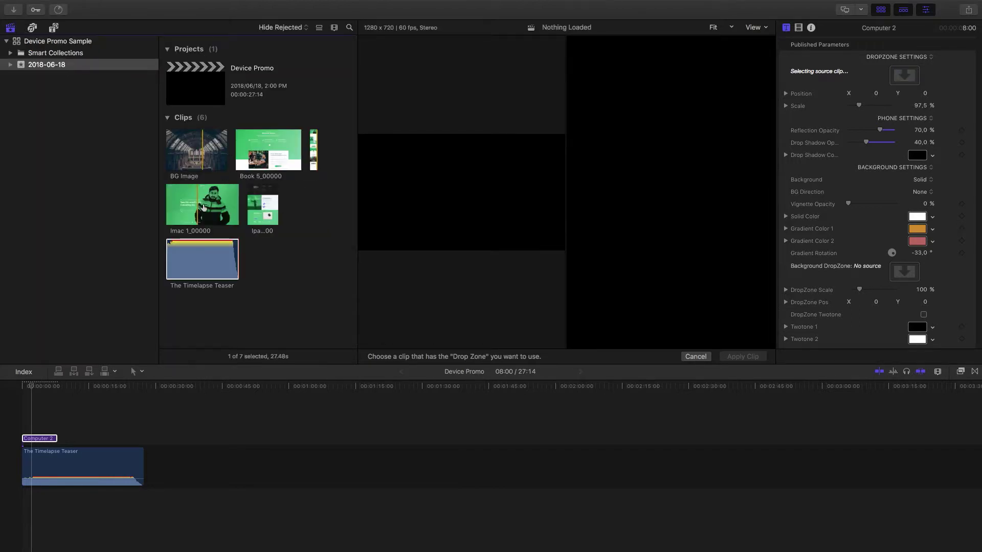
click(203, 207)
click(734, 357)
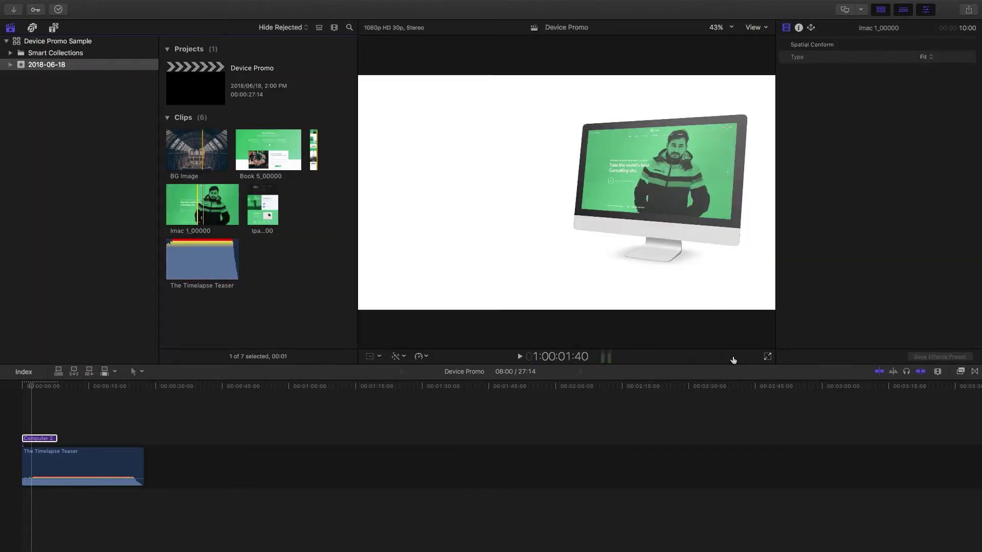
Turn the Computer 2 title into a compound clip named Computer 2 in the 2018-06-18 event.
click(32, 439)
right_click(33, 440)
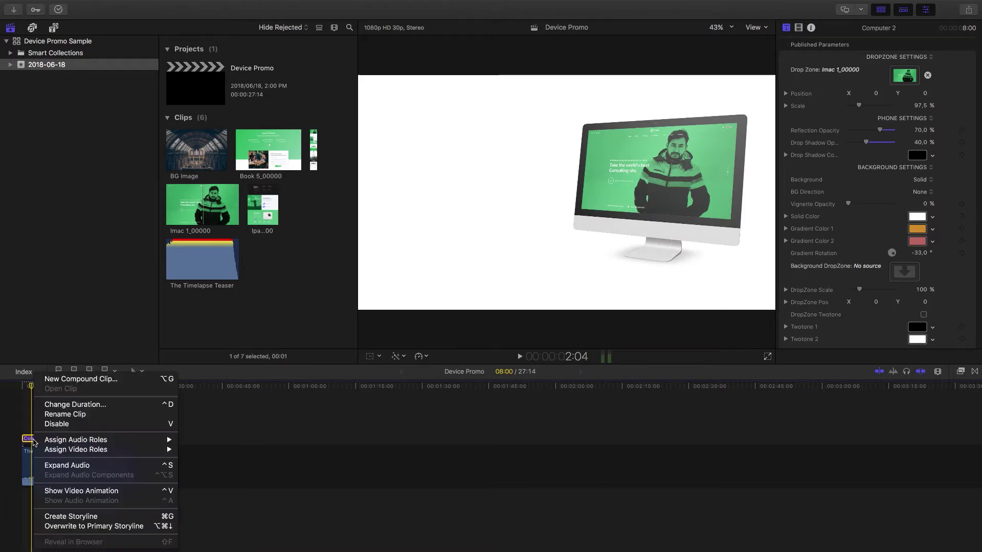
click(95, 381)
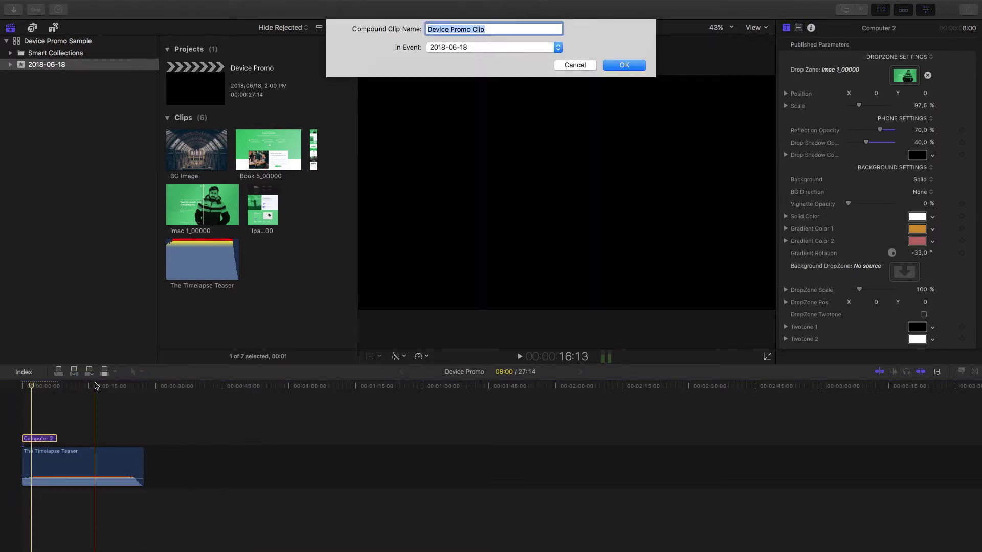
text(Compu)
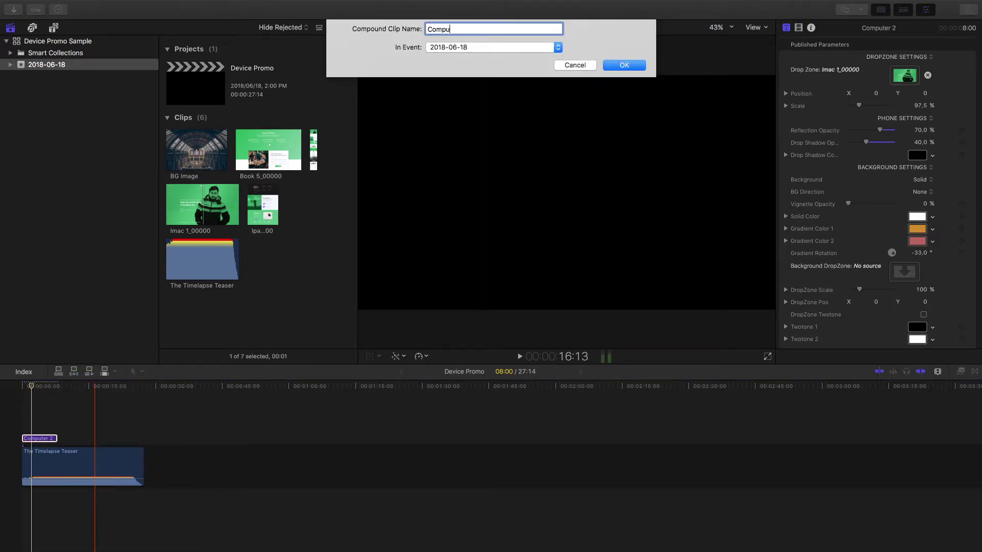
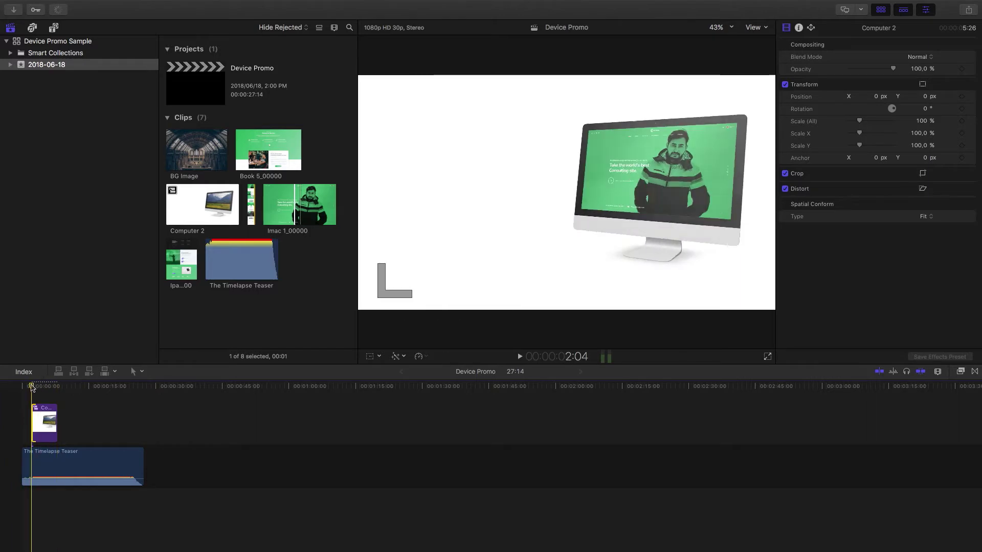
Undo the last start trim of the Computer 2 compound clip and play its opening animation from the beginning.
key(super+z)
drag(32, 388, 2, 387)
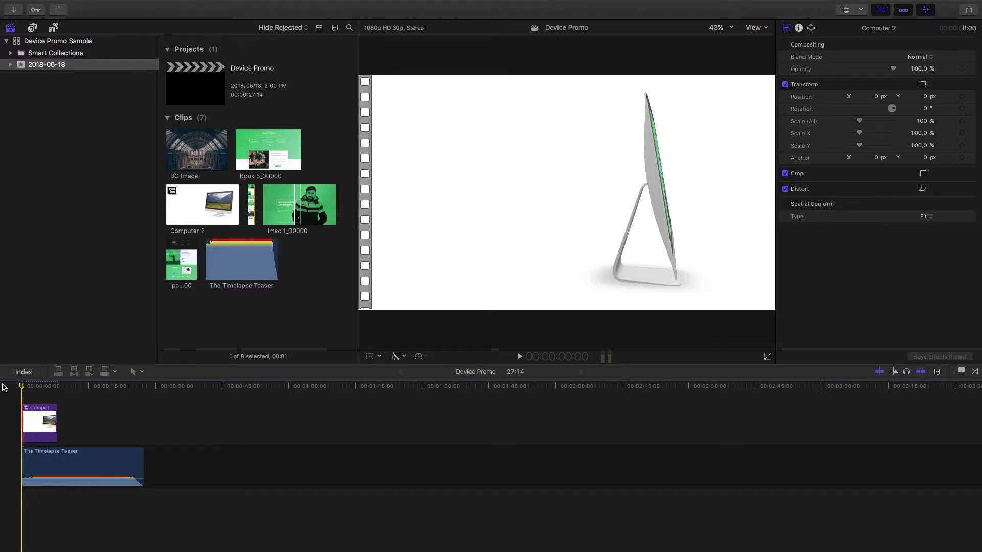
key(space)
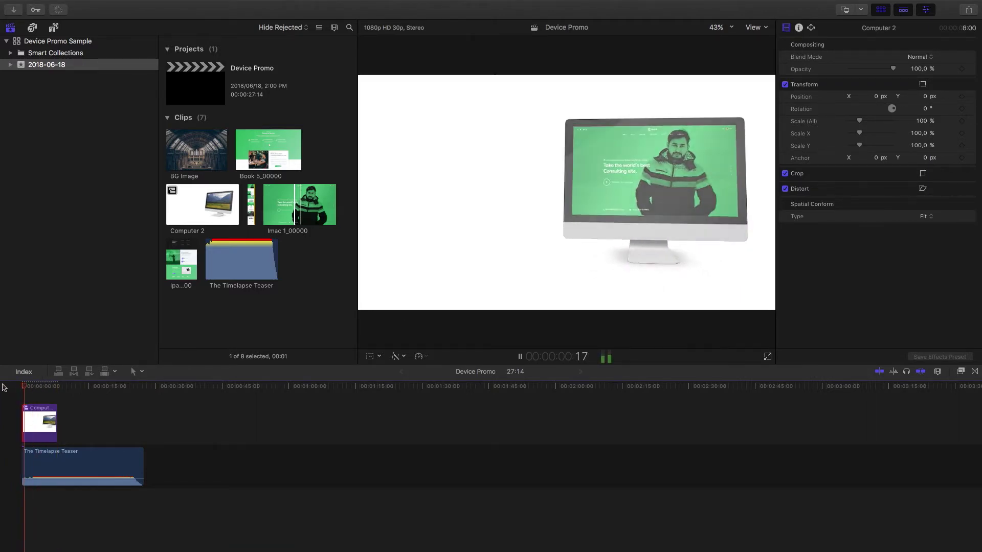
key(space)
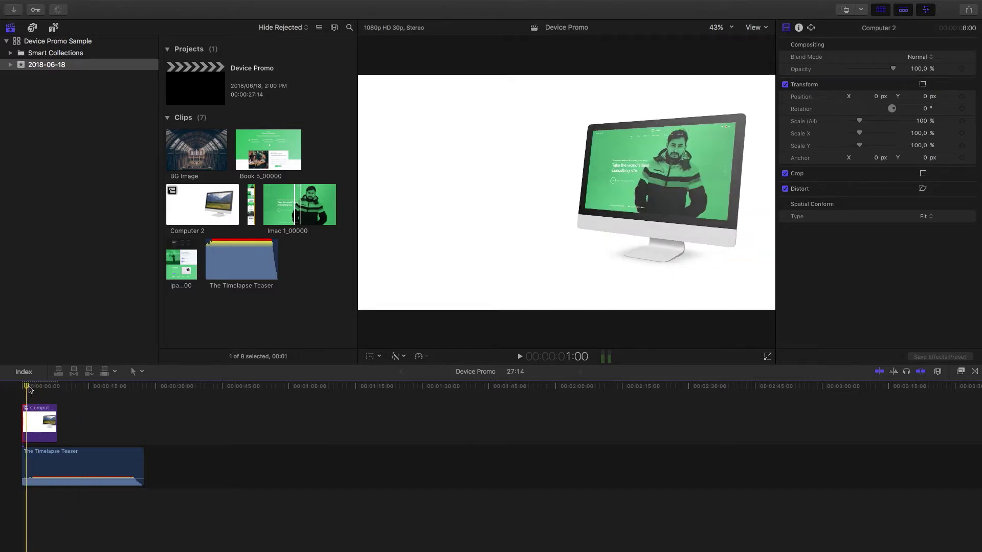
Trim the start of the Computer 2 compound clip to a duration of 5:18 and play the remaining part.
drag(31, 388, 33, 420)
click(32, 418)
key(space)
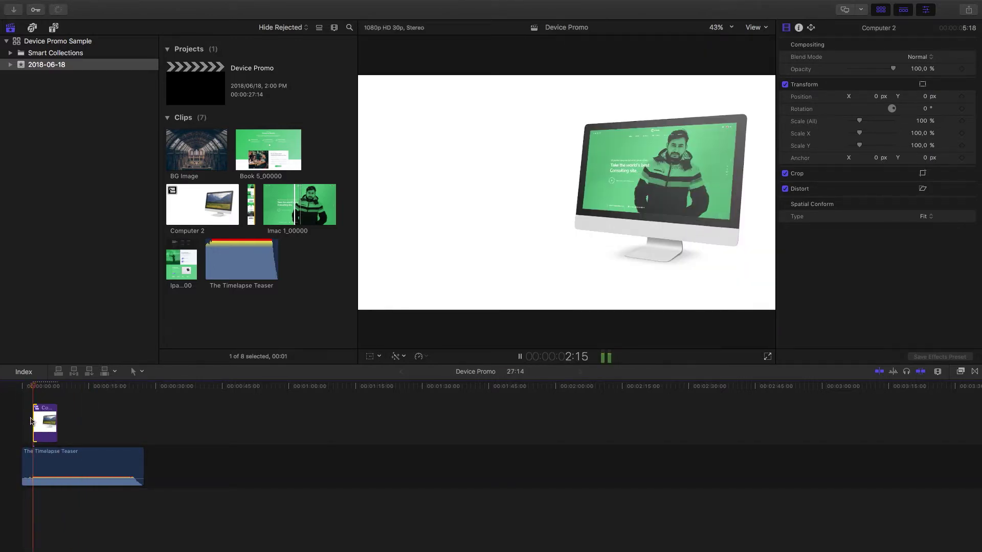
key(space)
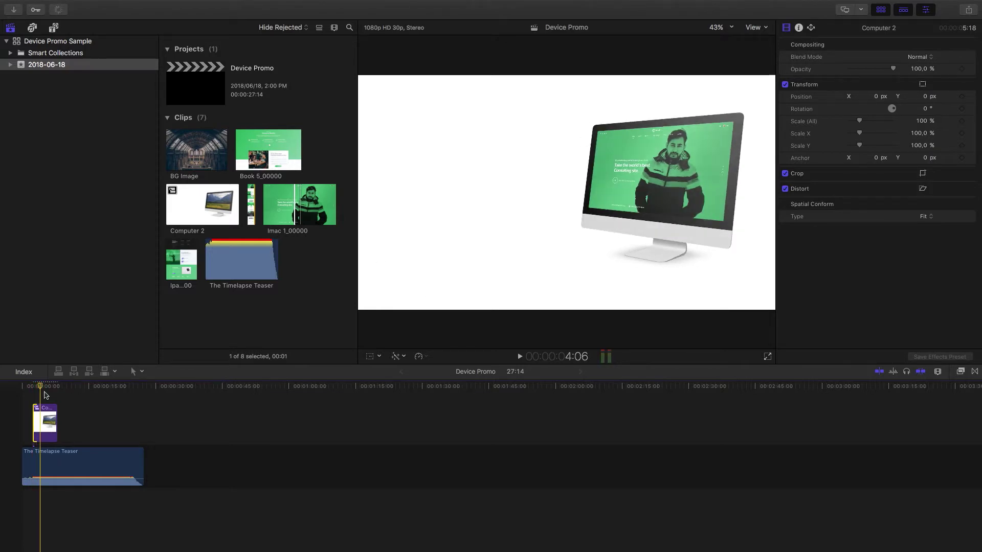
Move the trimmed Computer 2 clip to the start of the timeline, aligned with the beginning of the audio.
key(Up)
drag(45, 421, 34, 422)
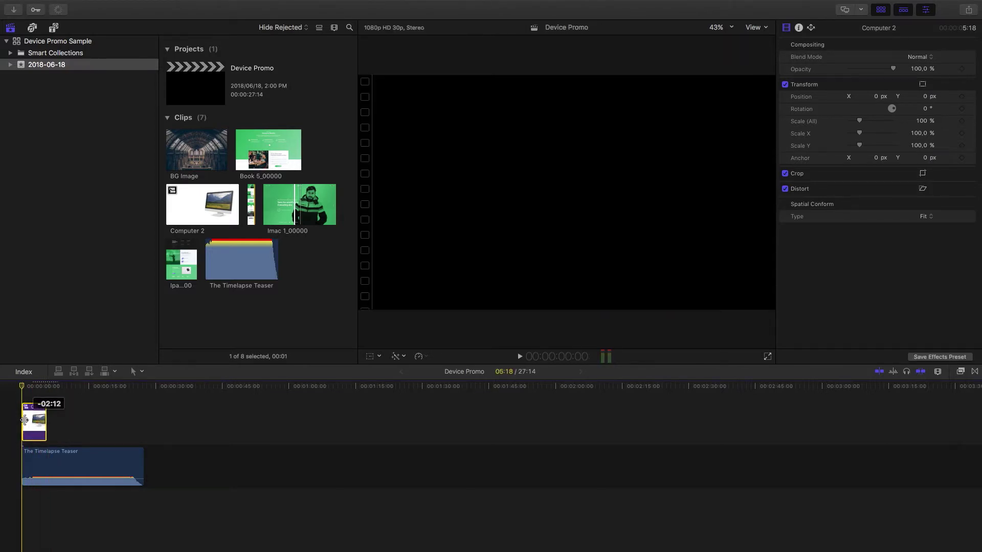
click(16, 385)
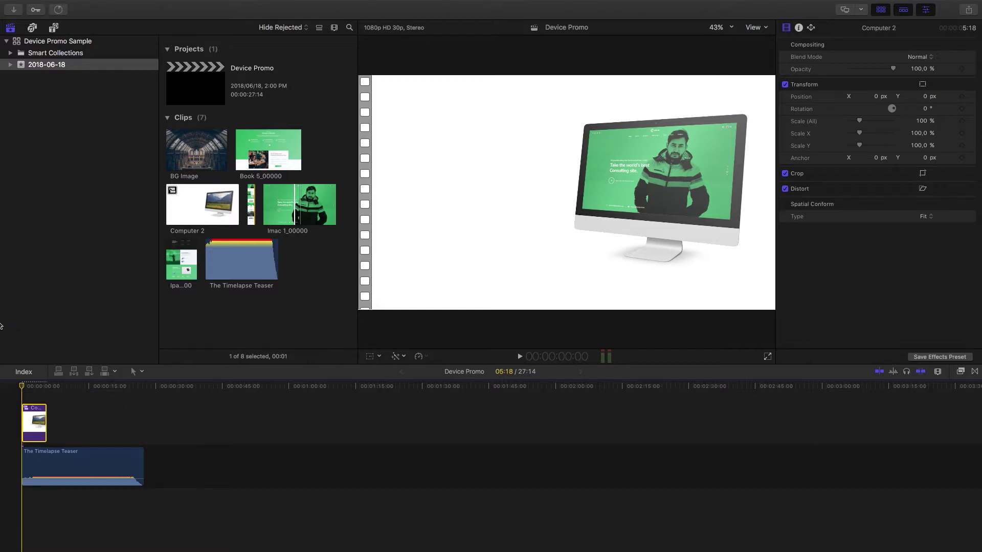
Find the first music beat and trim the end of the Computer 2 clip to 19 frames, checking the cut by playback.
key(space)
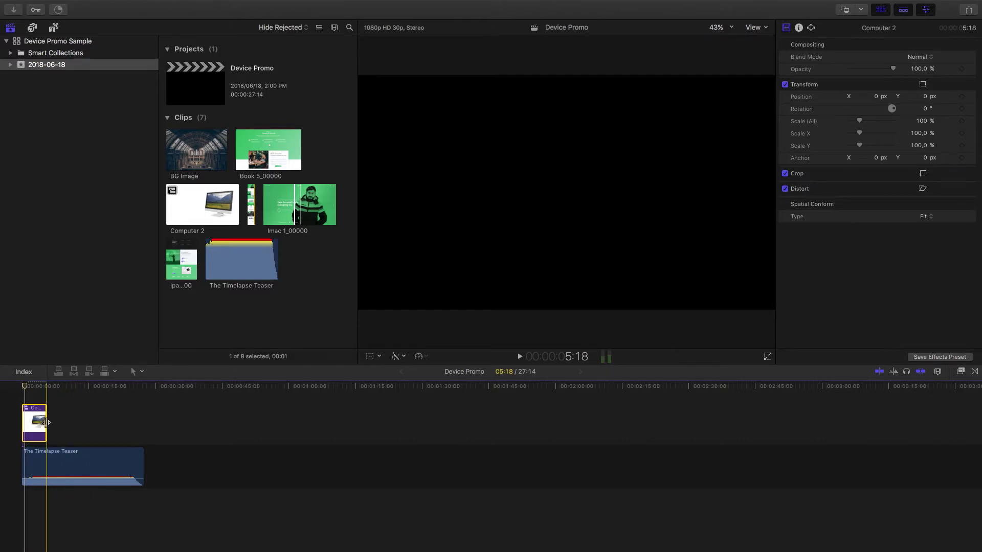
drag(44, 423, 25, 423)
key(Home)
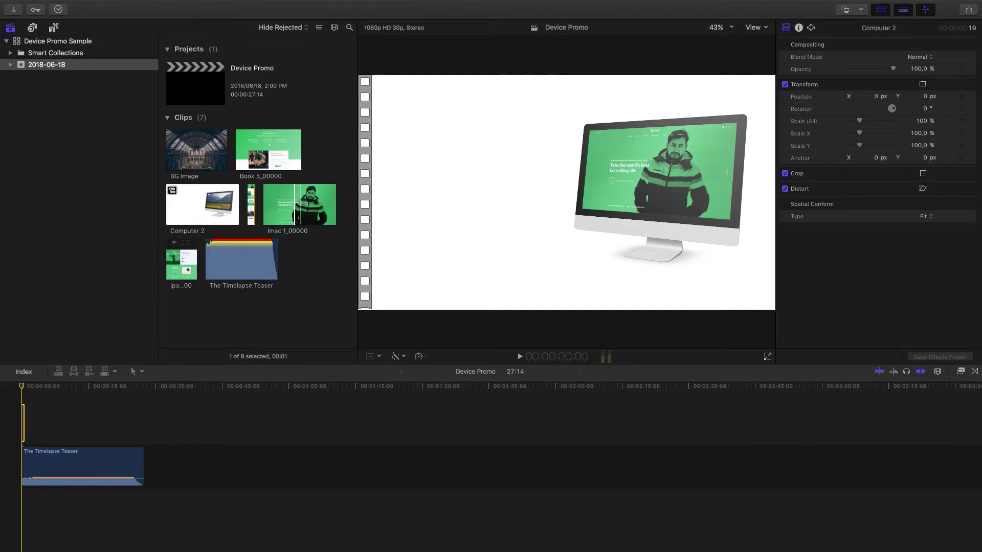
key(space)
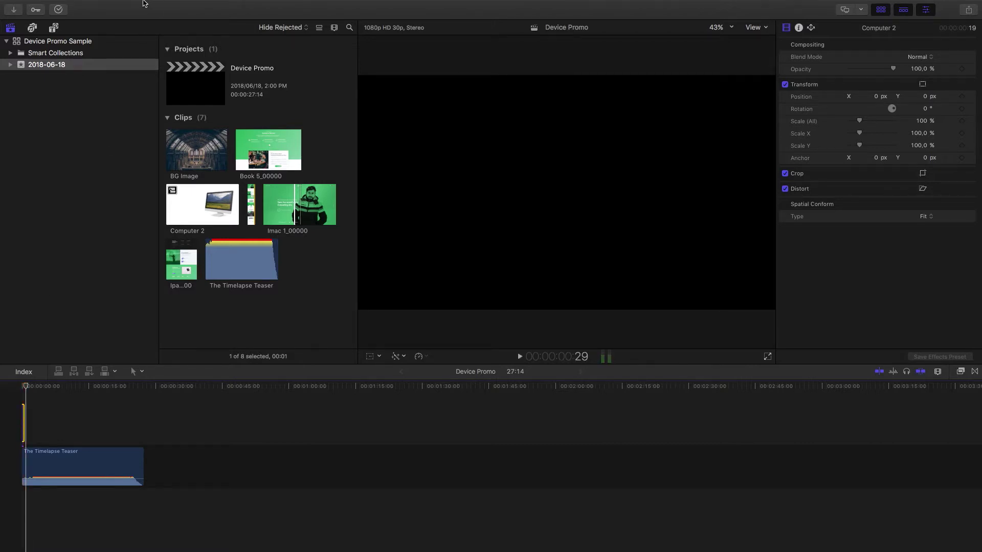
Add the Laptop 8 title to the timeline directly after the Computer 2 clip.
click(55, 28)
scroll(229, 285, down, 10)
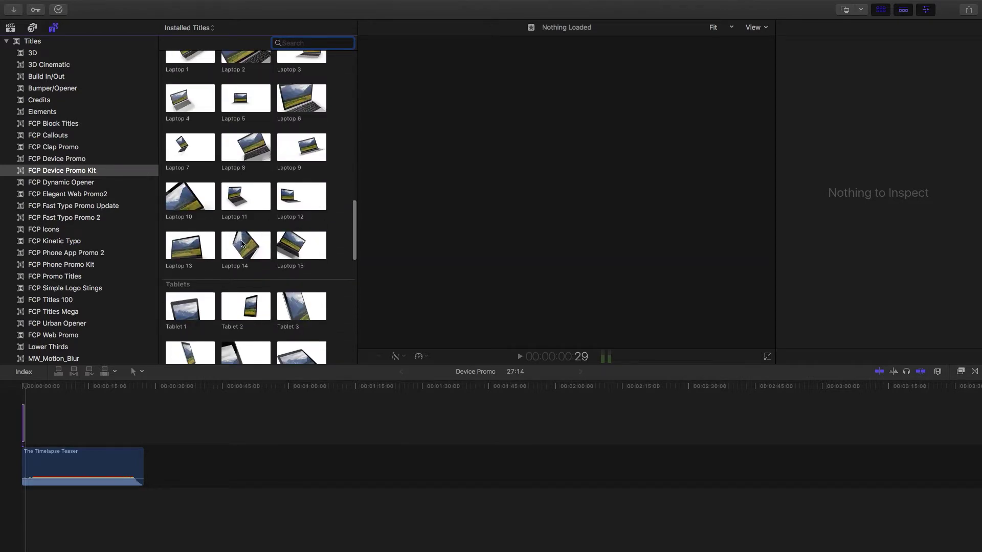
scroll(242, 244, up, 1)
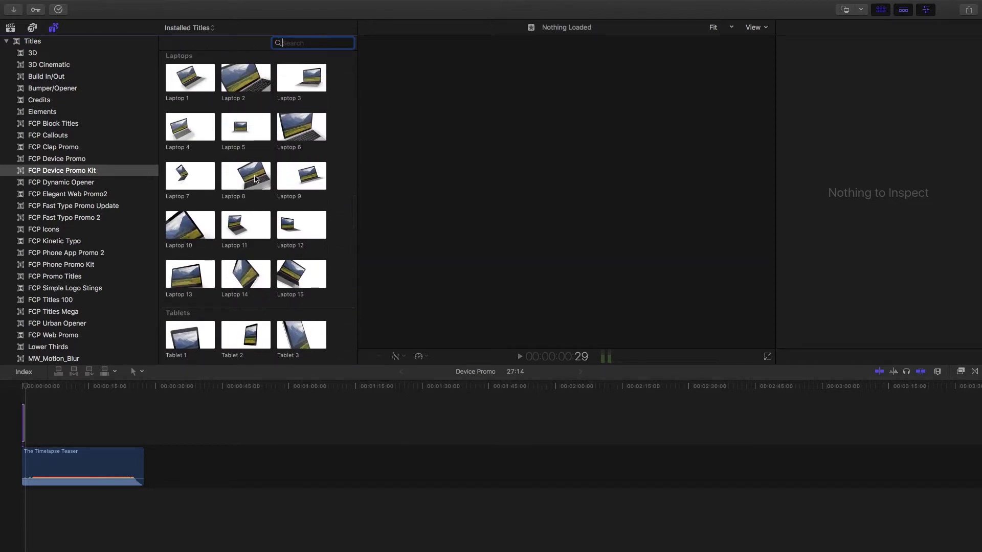
drag(256, 178, 42, 438)
Play the audio to find the next beat and trim the end of the Laptop 8 title to 19 frames.
key(super+equal)
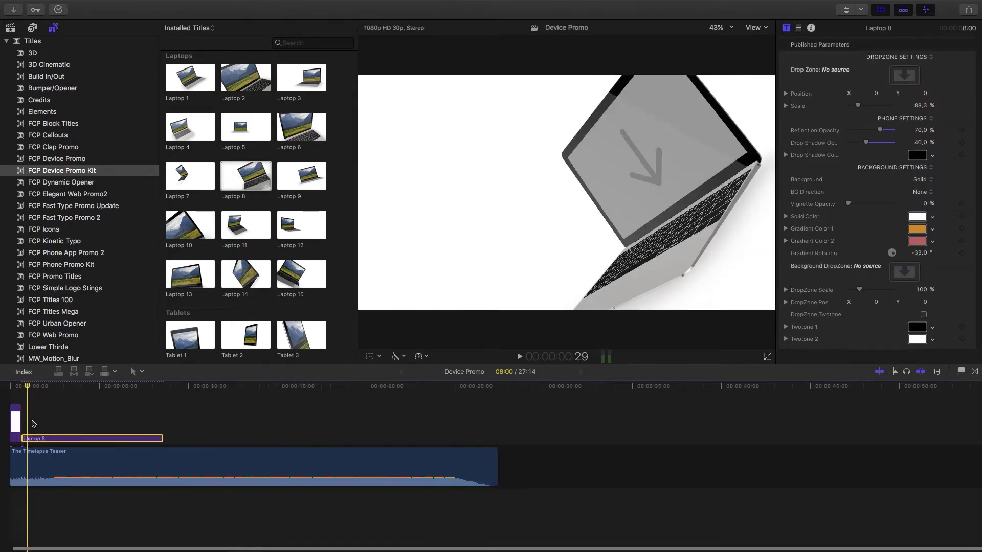
click(22, 387)
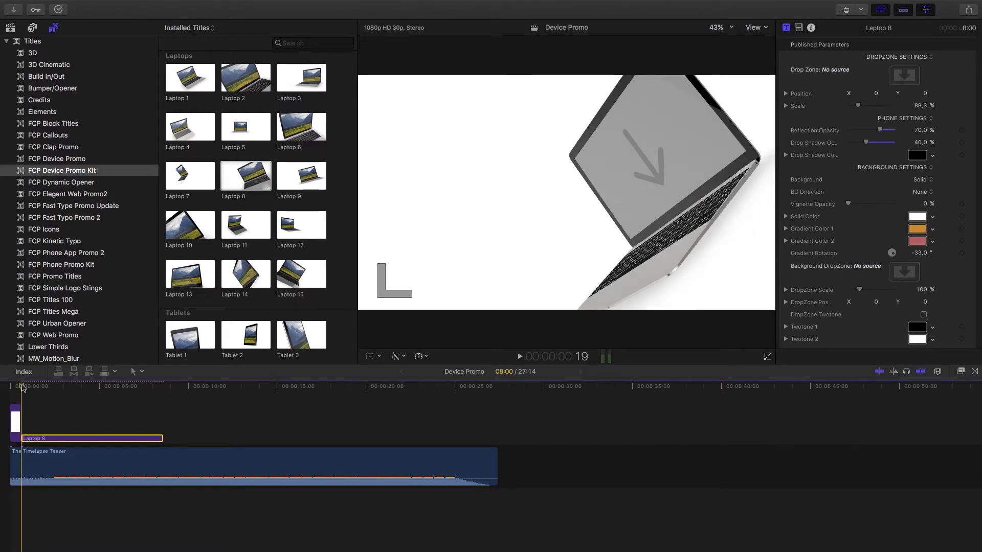
key(space)
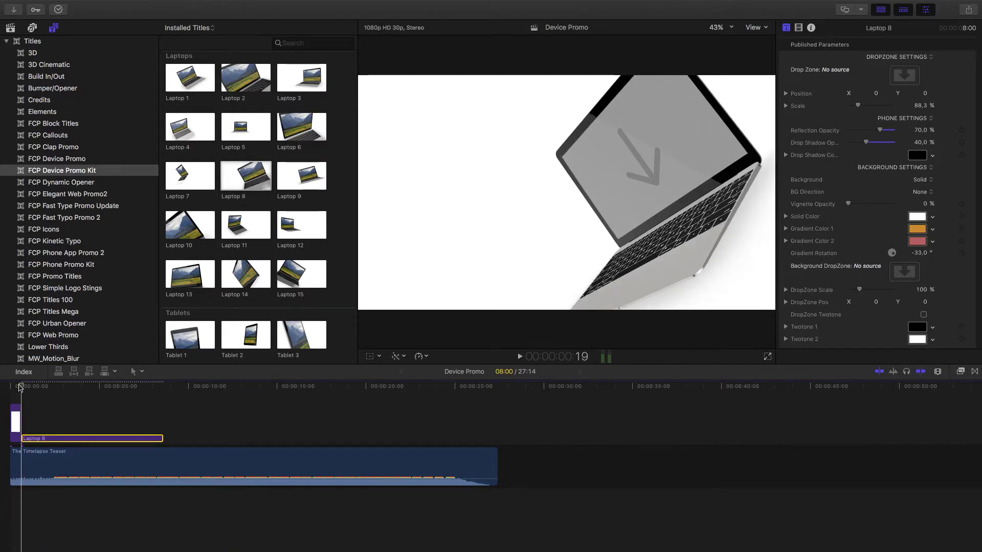
click(11, 386)
key(space)
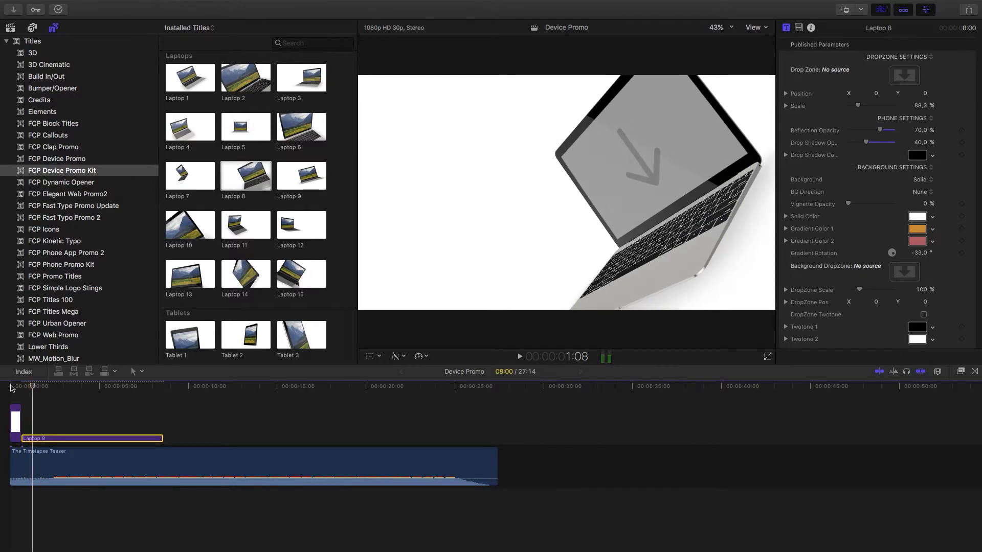
drag(157, 440, 33, 440)
Add the Tablet 3 title directly after the Laptop 8 title and play it with the music.
scroll(243, 203, down, 5)
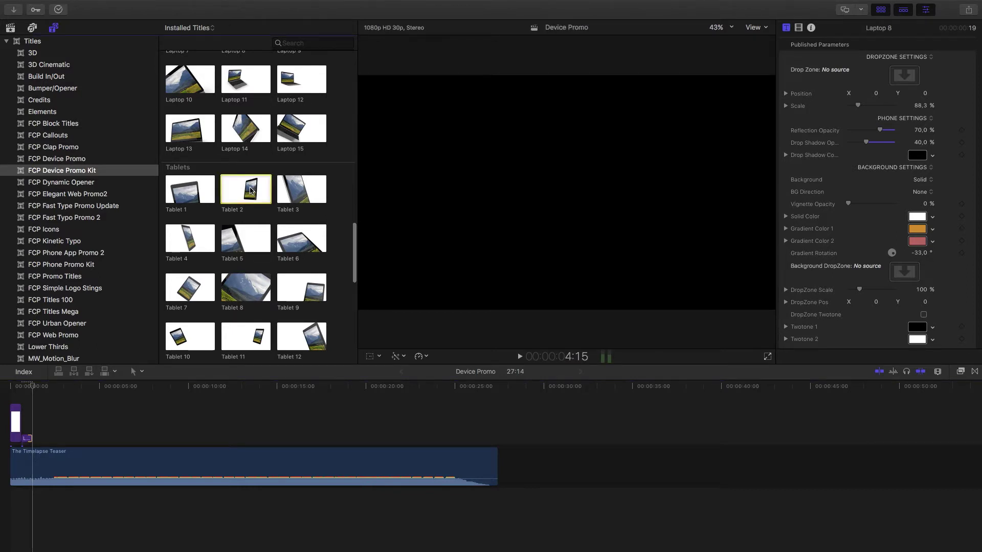
drag(299, 190, 34, 437)
key(space)
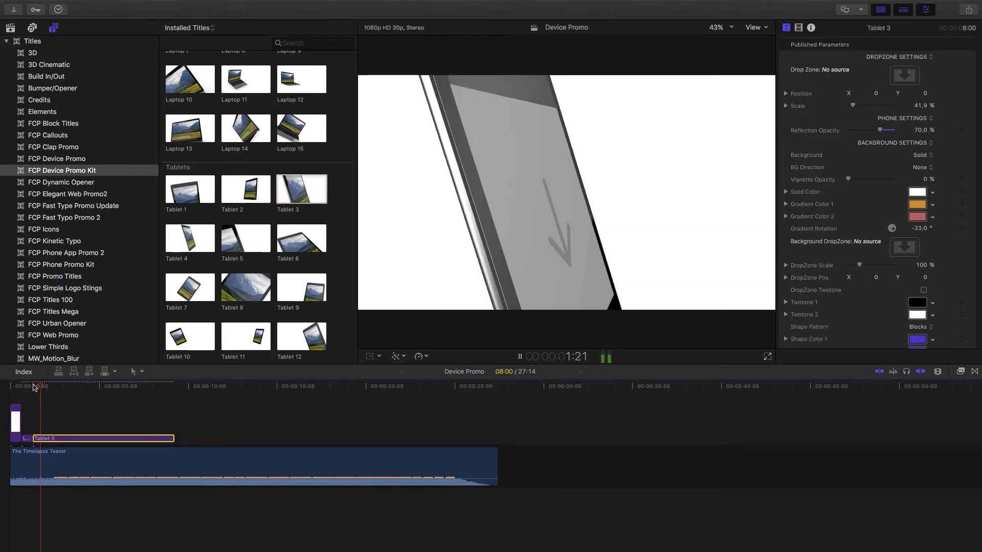
Trim the end of the Tablet 3 title to 20 frames at the next beat and replay the sequence from the start.
key(space)
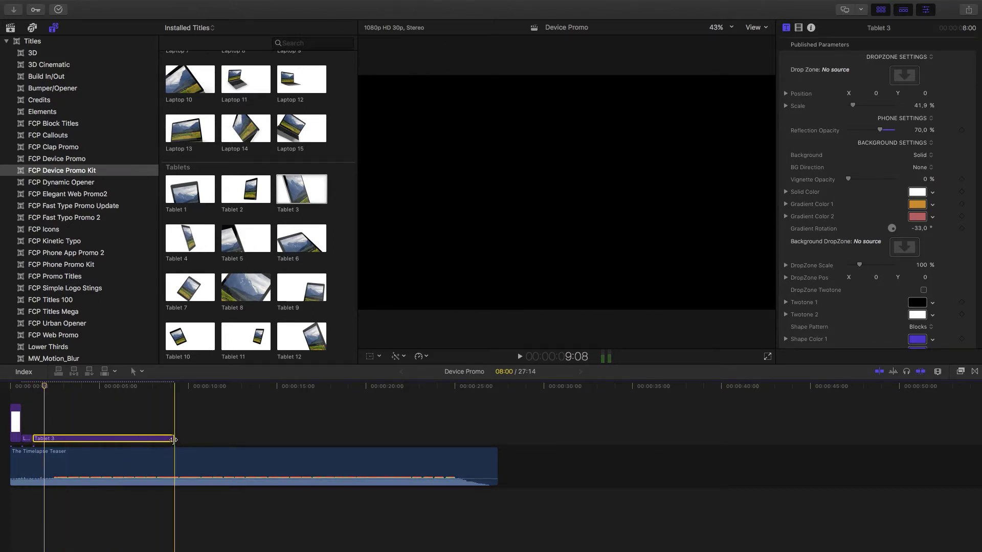
drag(173, 439, 44, 438)
key(Home)
key(space)
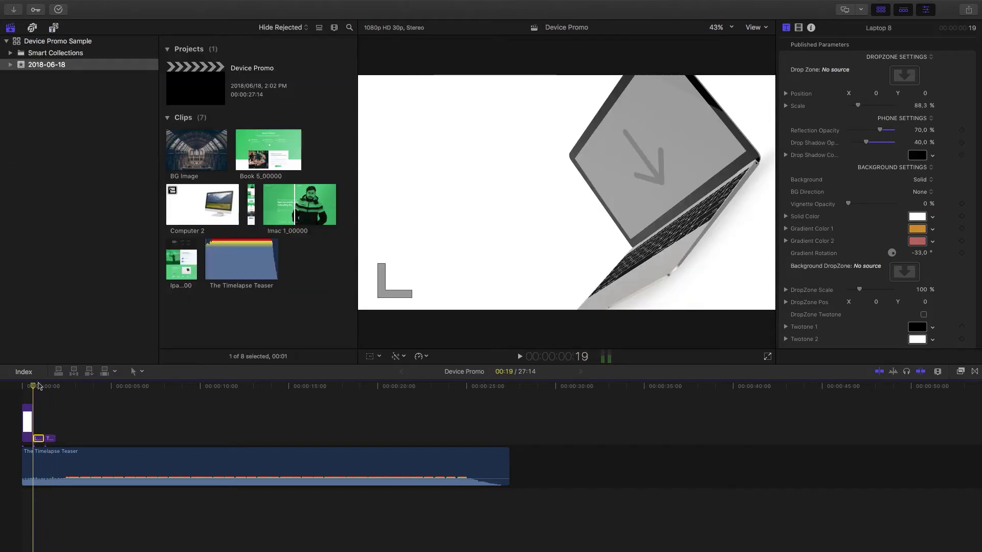
Fill the Laptop 8 title's screen drop zone with the Book 5_00000 clip.
click(918, 77)
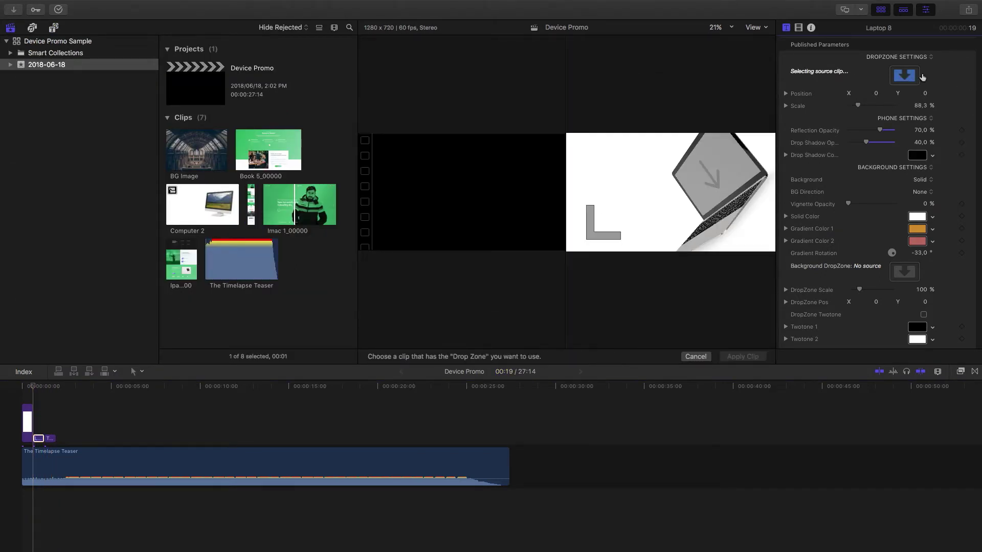
click(282, 140)
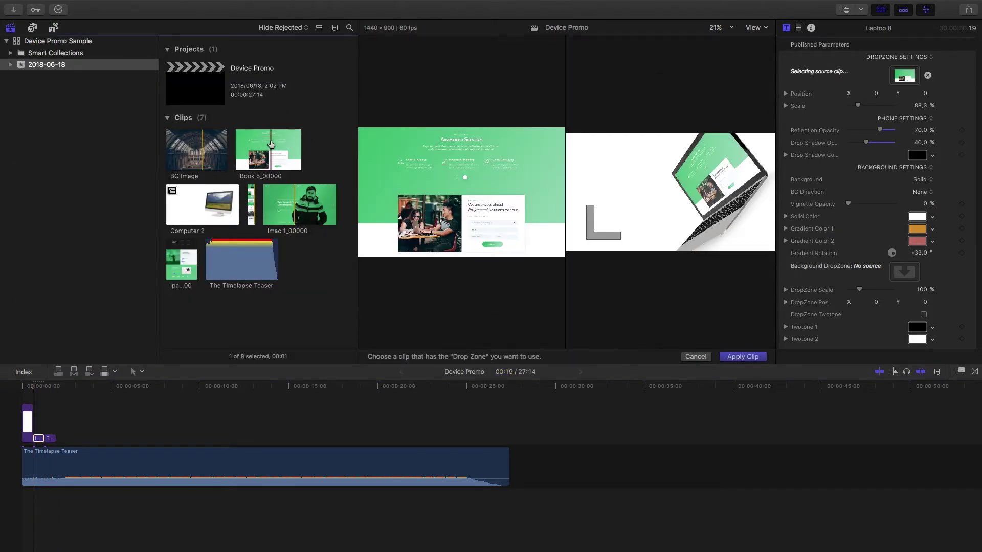
click(744, 356)
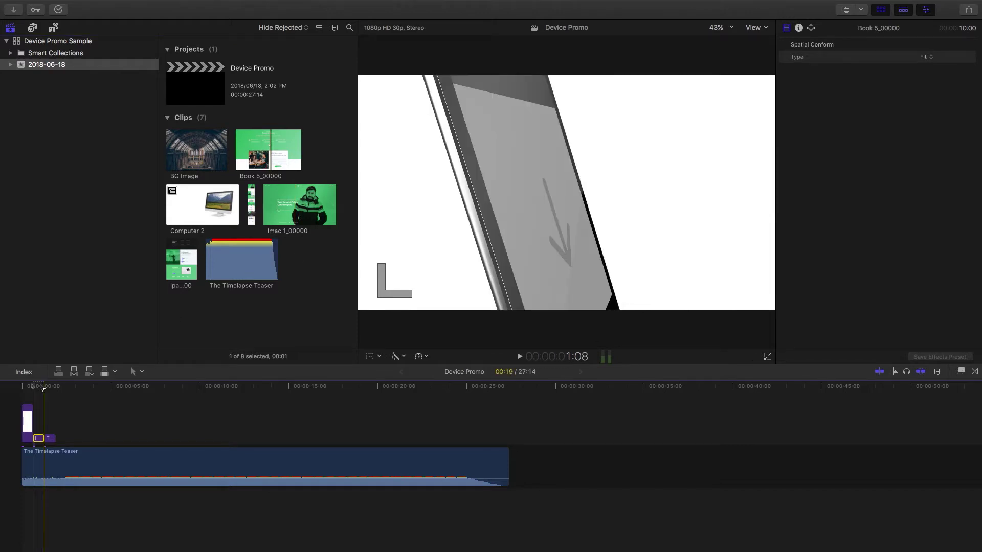
Fill the Tablet 3 title's screen drop zone with the Ipad 1_00000 clip.
click(50, 439)
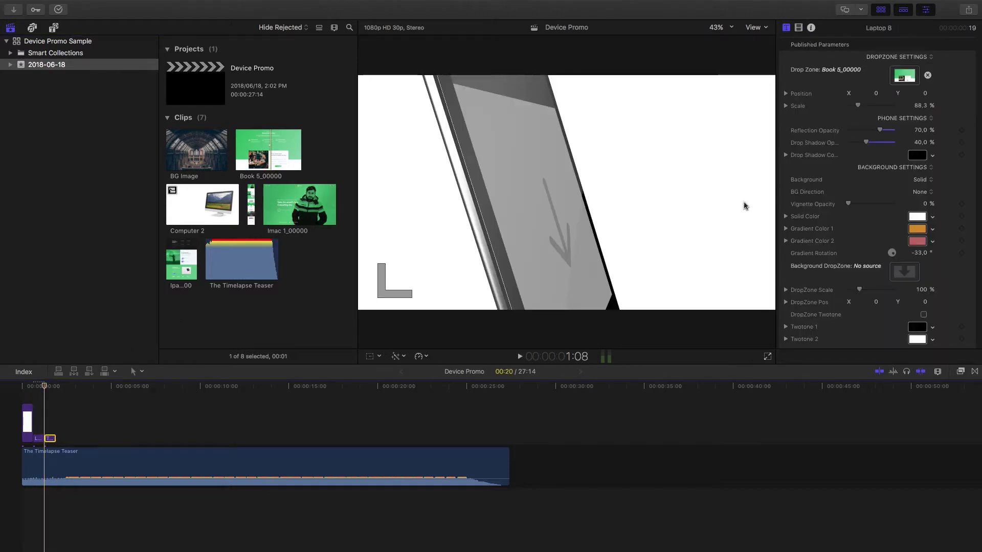
click(904, 75)
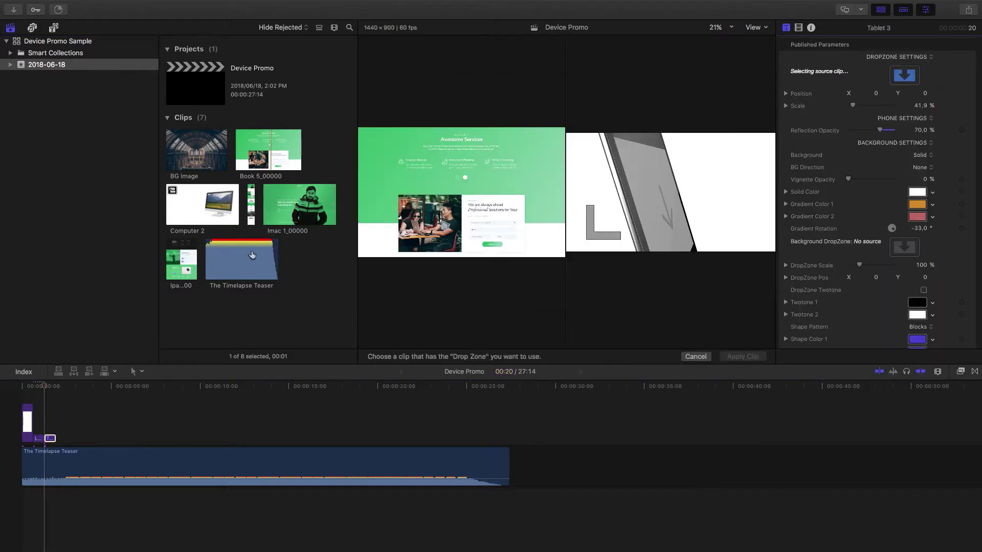
click(180, 263)
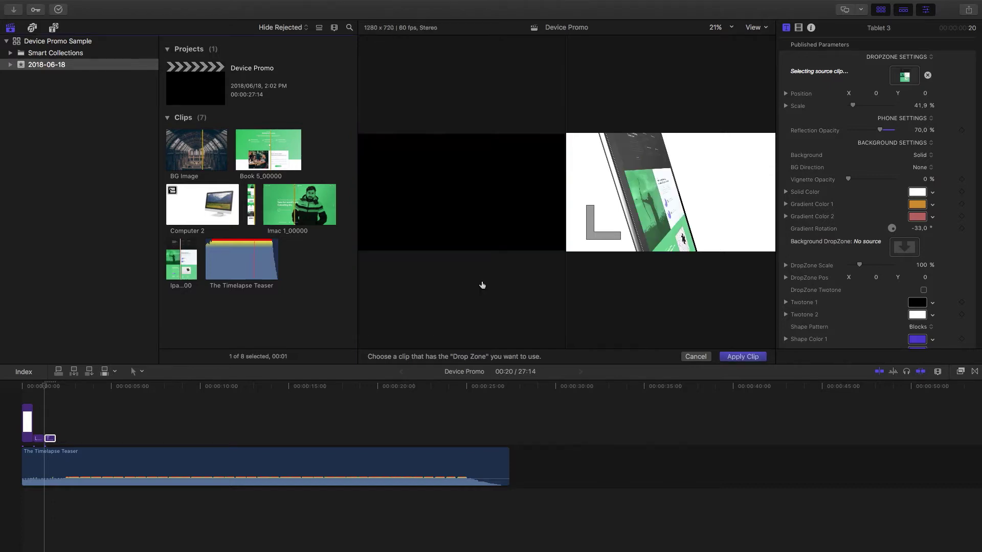
click(741, 355)
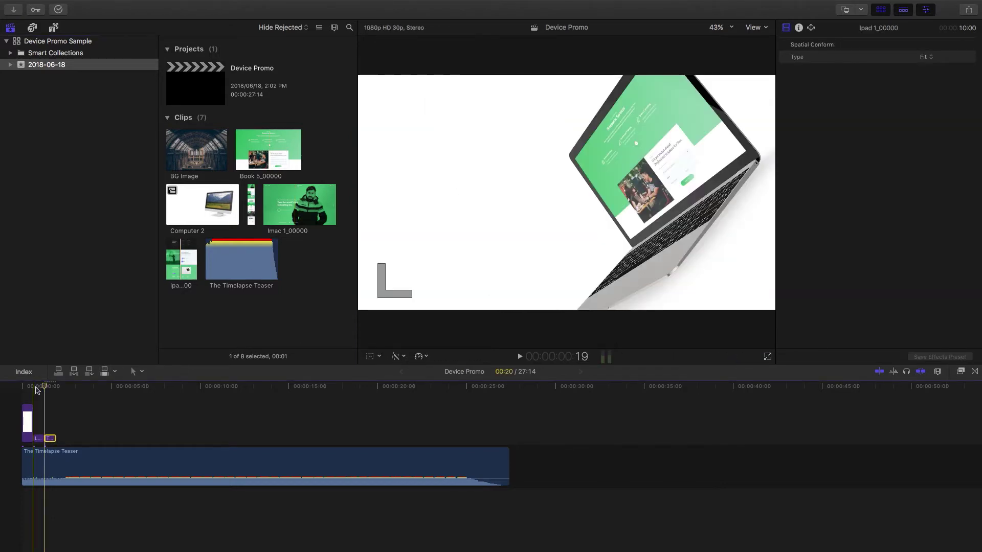
Open the Computer 2 compound clip and set the background of the title inside it to Gradient.
click(30, 389)
click(26, 422)
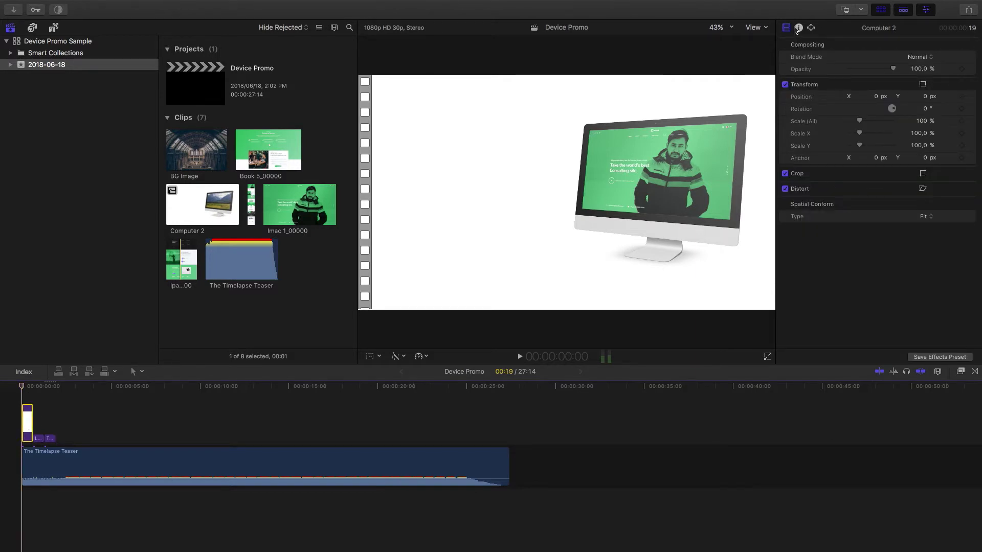
double_click(27, 422)
click(70, 481)
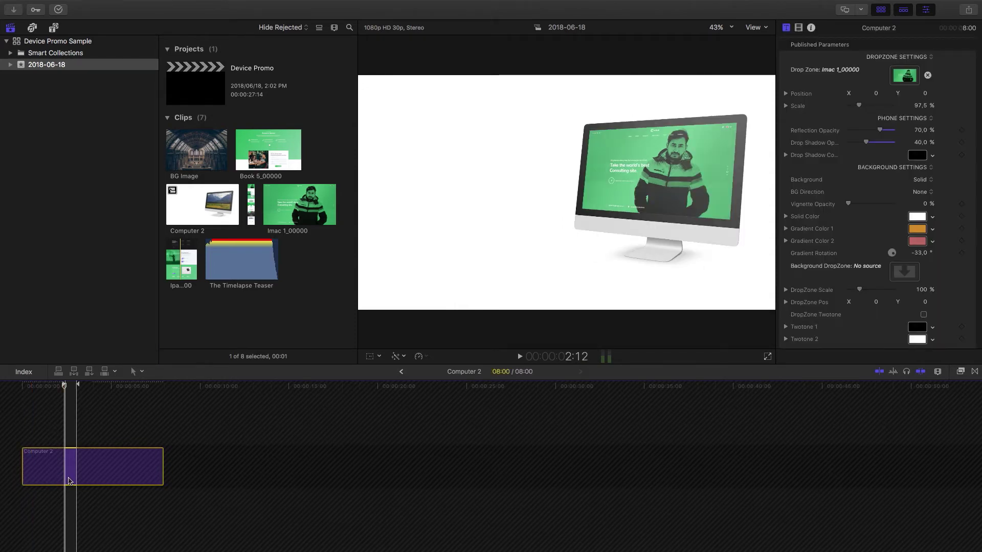
click(928, 179)
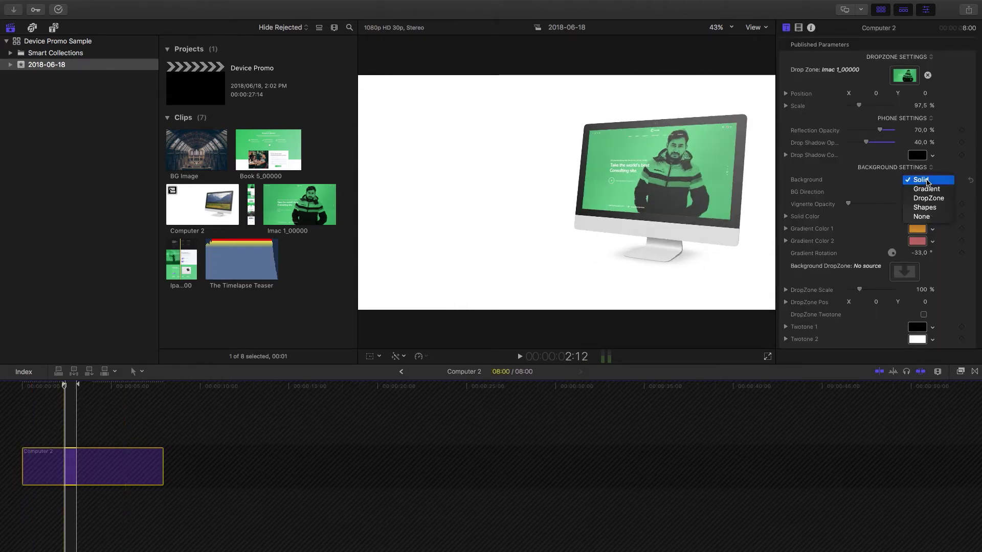
click(930, 189)
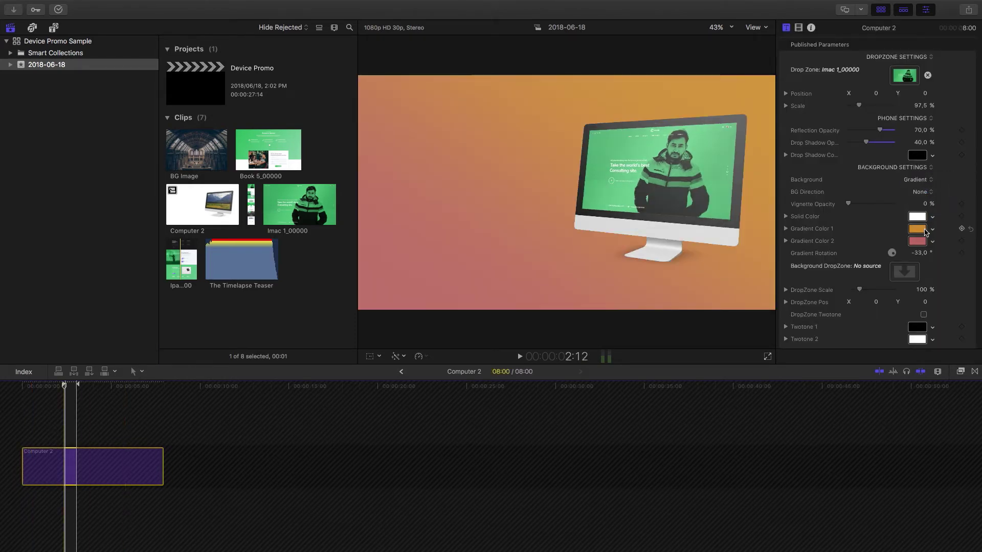
Change Computer 2's Gradient Color 1 to light purple D697FF and Gradient Color 2 to dark purple 381F69.
click(917, 229)
drag(624, 324, 657, 322)
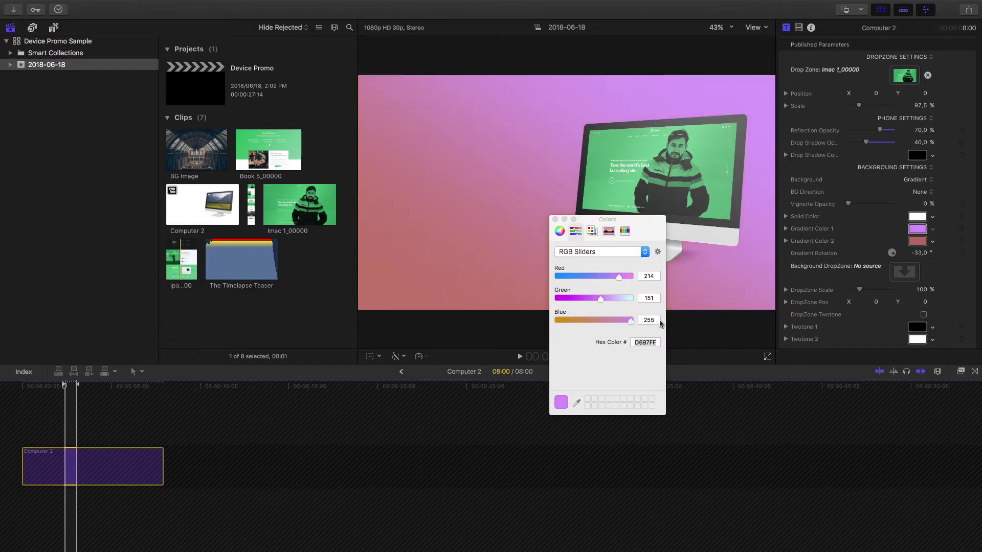
click(555, 219)
click(916, 240)
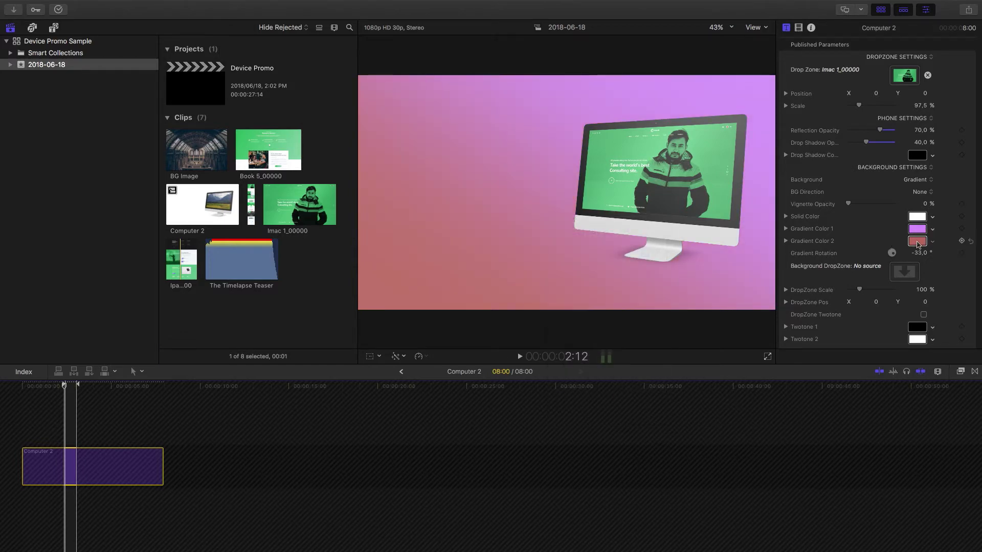
click(574, 276)
drag(591, 300, 568, 302)
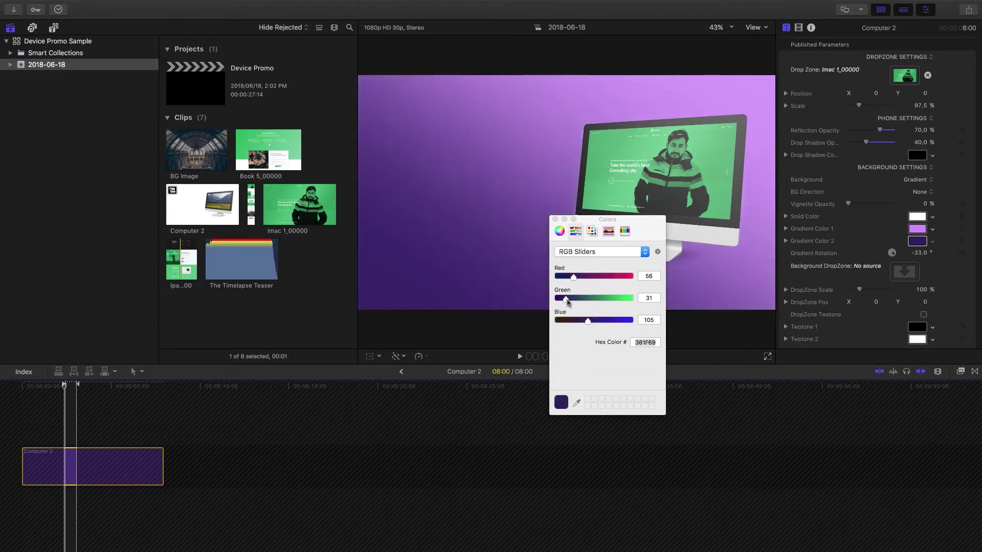
click(556, 219)
Copy the hex value of Computer 2's Gradient Color 1 for reuse on the other device titles.
click(918, 230)
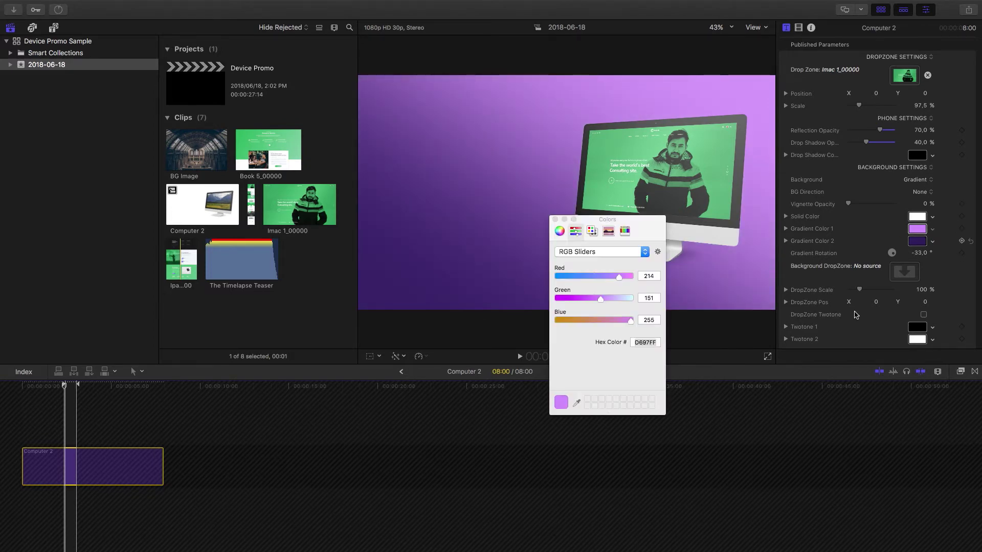
double_click(651, 342)
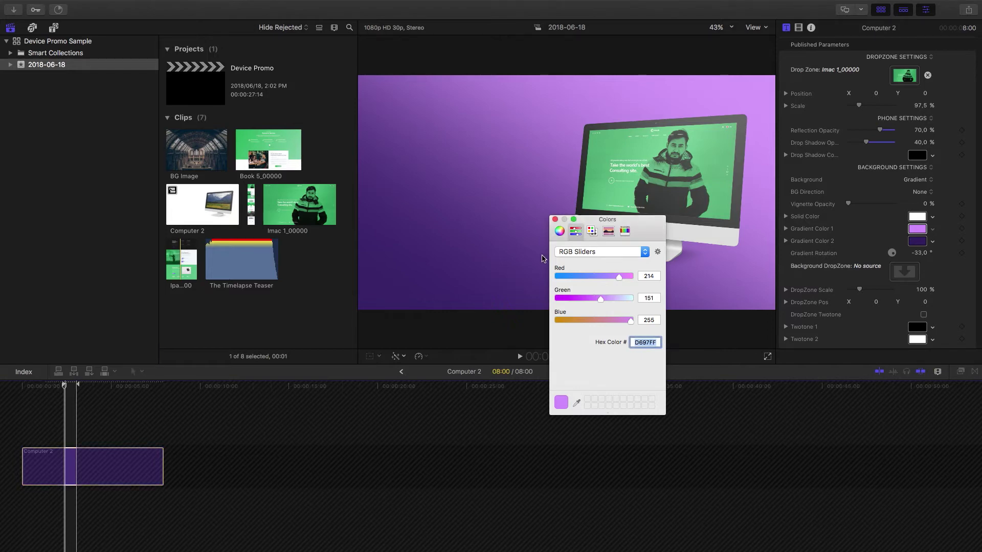
click(554, 220)
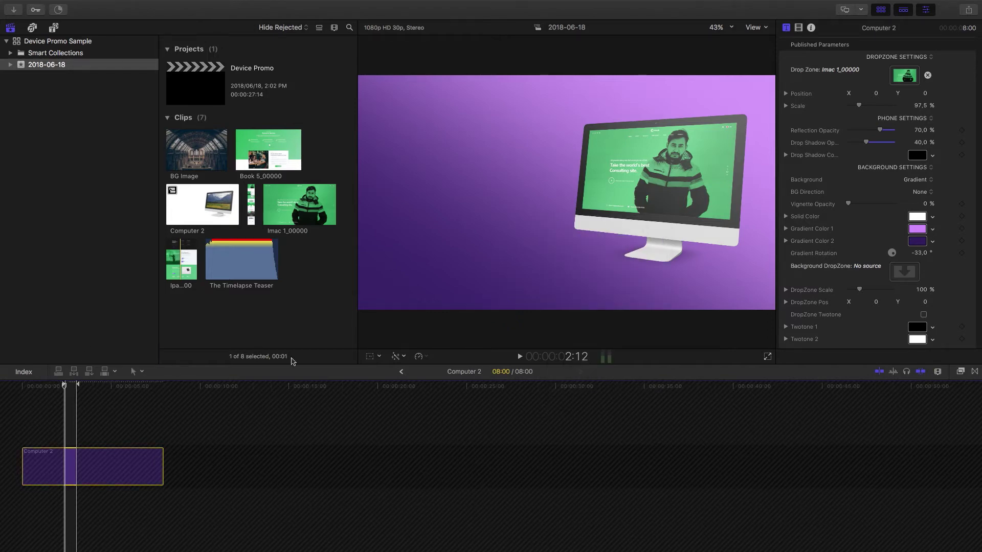
Return to the Device Promo timeline and set the Laptop 8 title's Gradient Color 1 to D697FF.
click(401, 372)
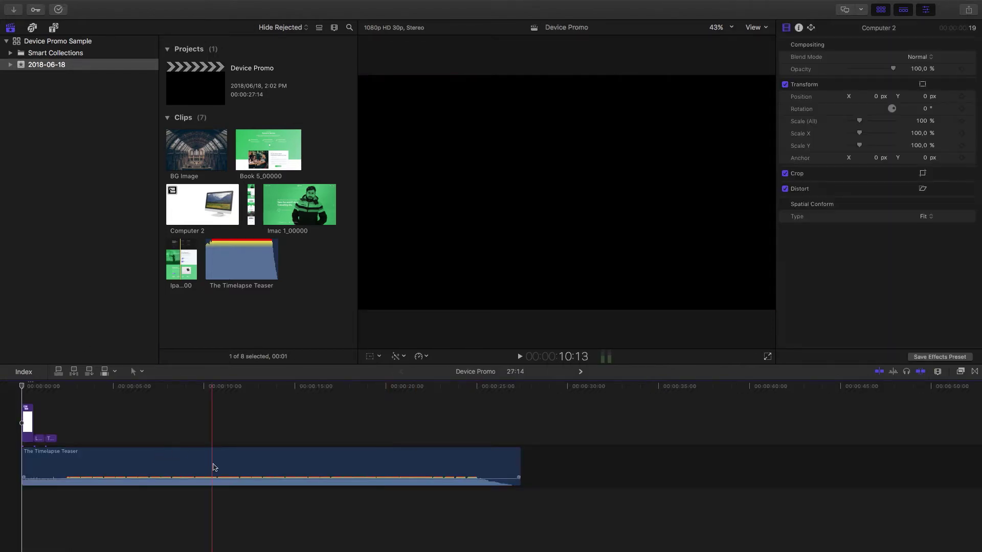
click(39, 438)
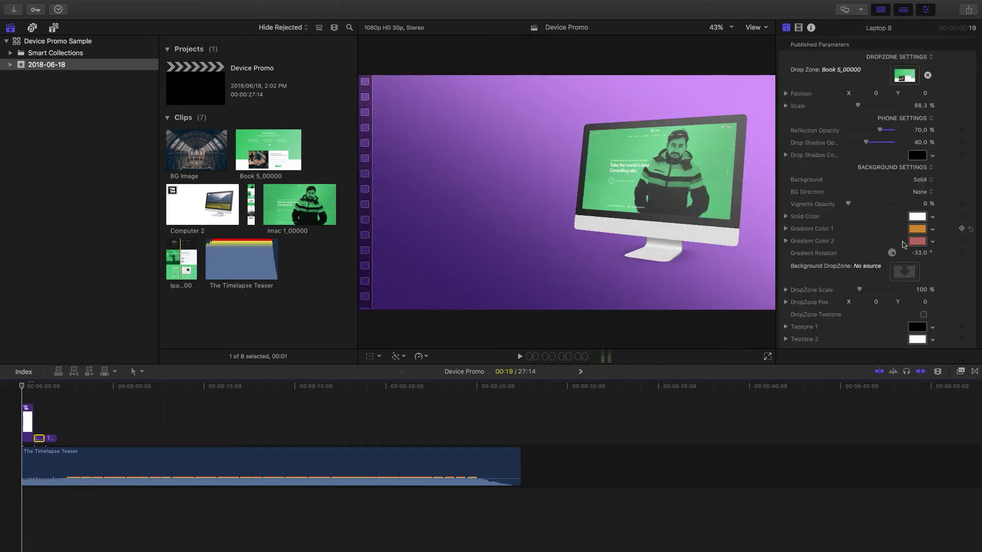
click(919, 235)
double_click(644, 343)
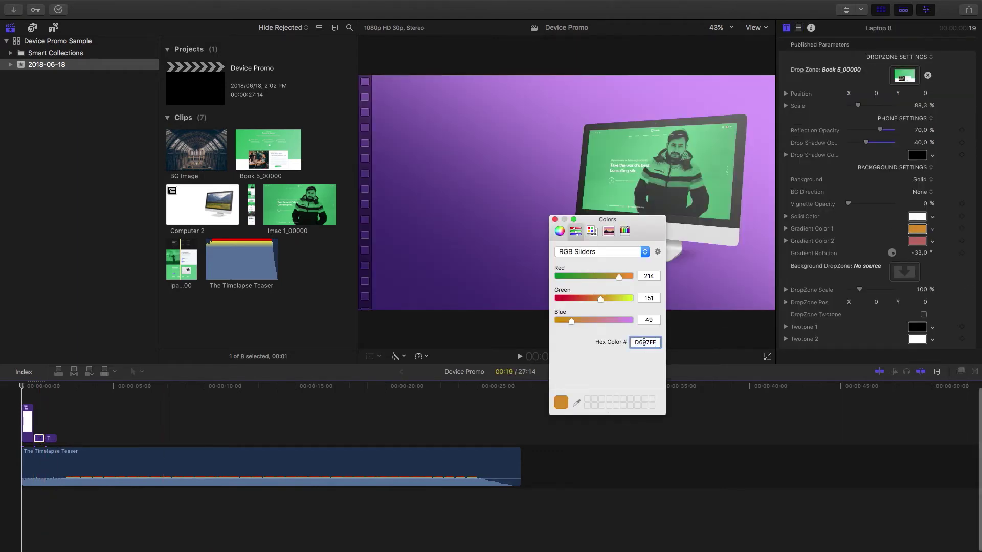
text(D697FF)
key(Return)
click(555, 220)
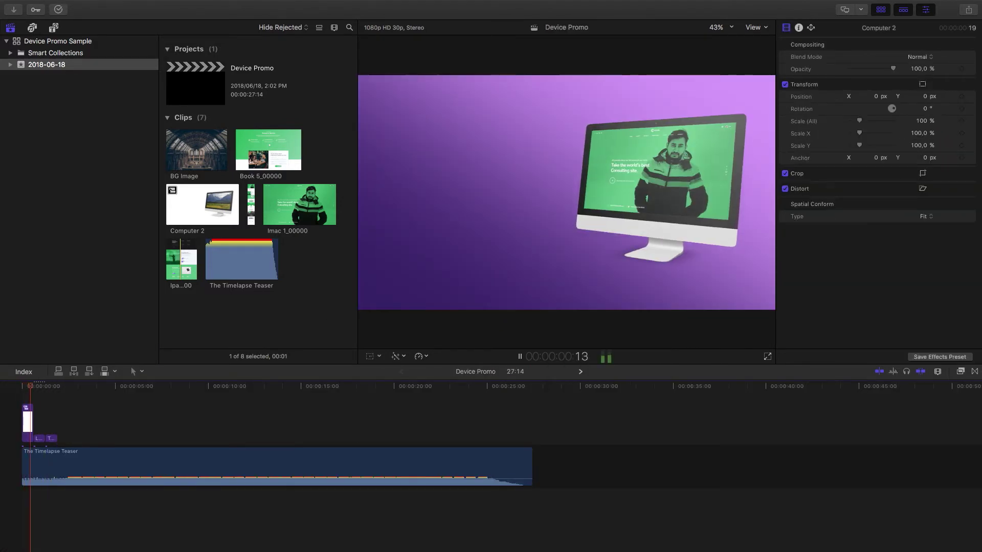
Stop playback, reopen the Computer 2 compound clip and set its title's Background Shape opacity to 40%.
key(space)
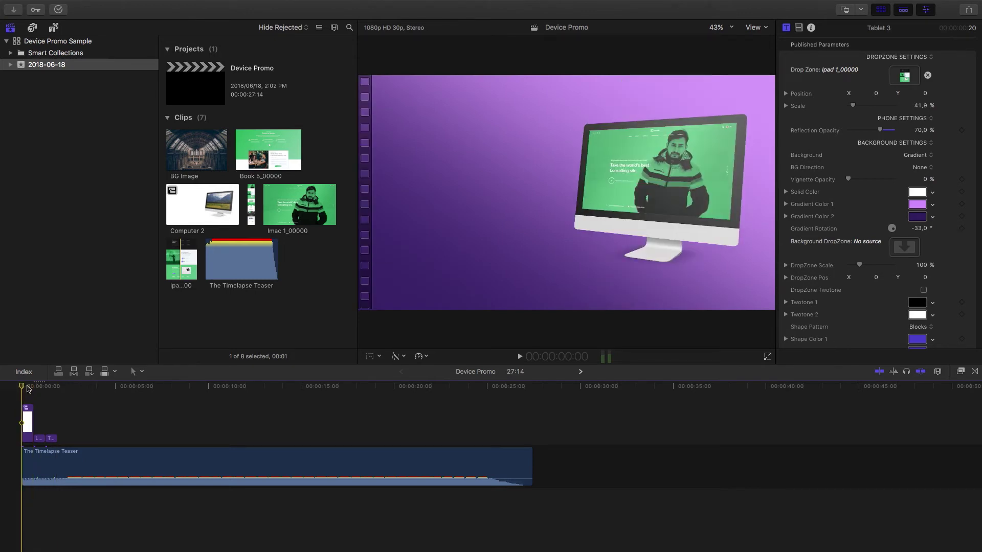
click(26, 424)
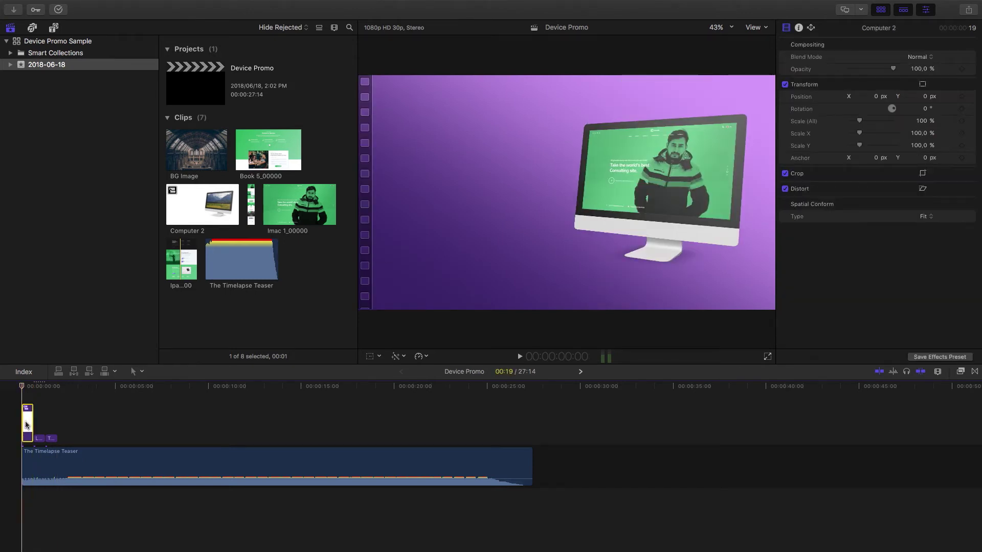
double_click(27, 425)
click(70, 452)
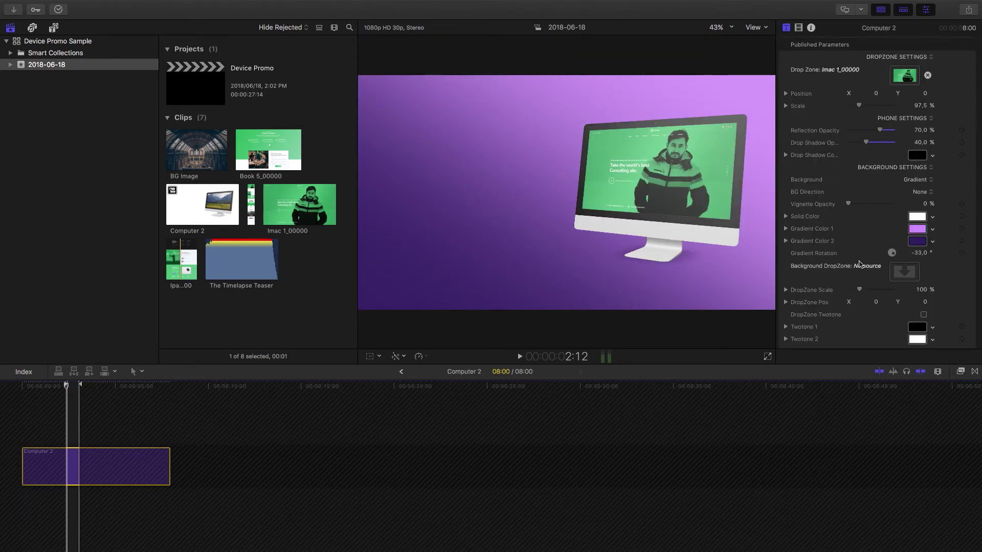
scroll(859, 264, down, 5)
scroll(859, 264, down, 10)
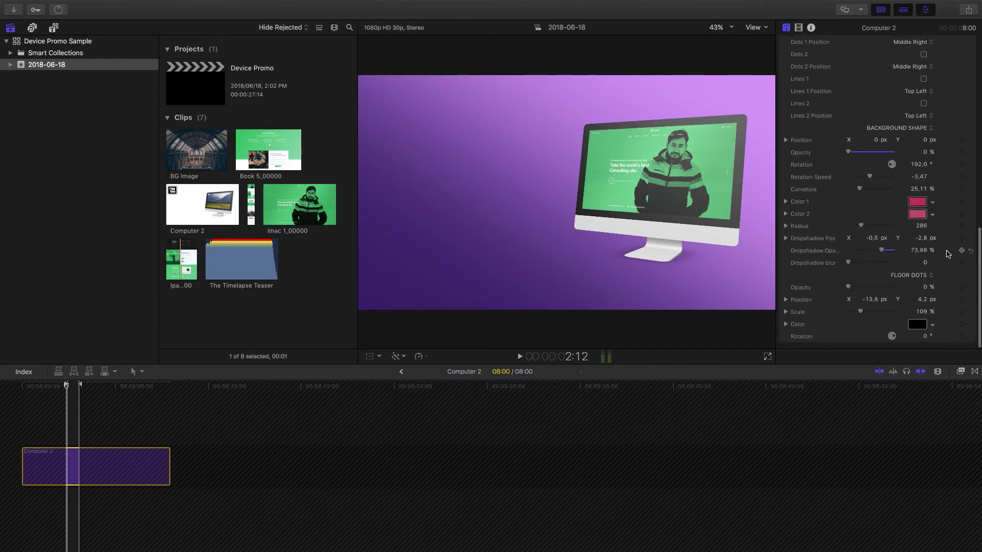
scroll(947, 256, up, 3)
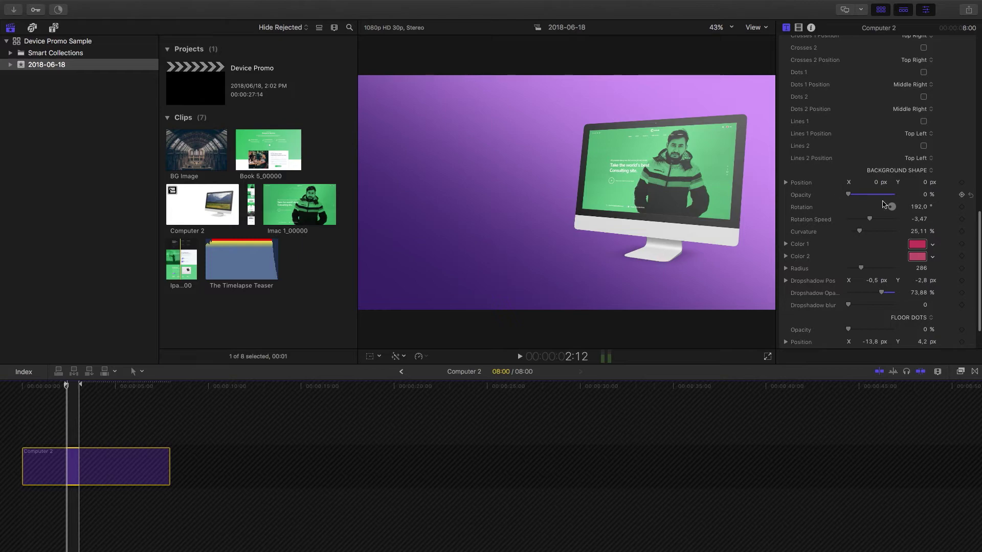
click(918, 194)
text(40)
key(Return)
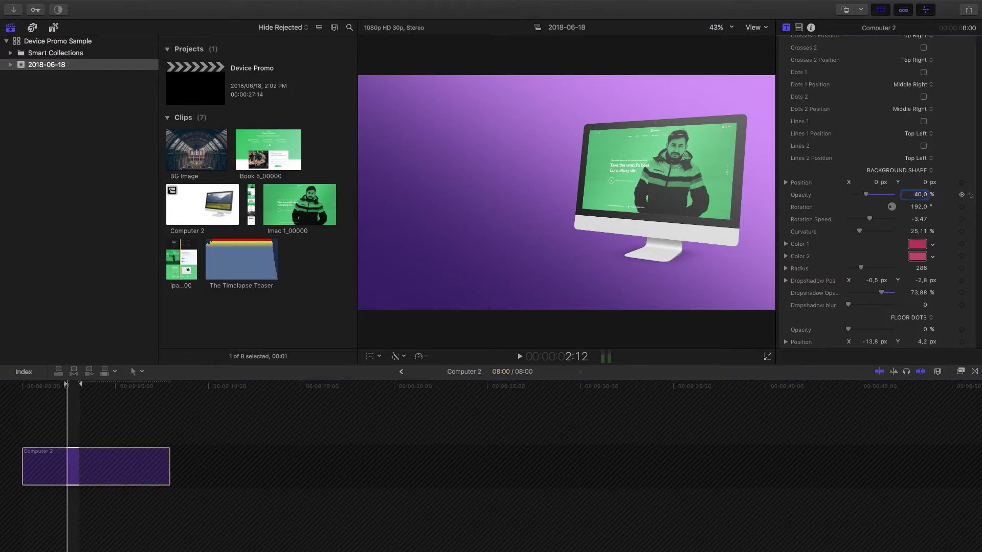
Change both Color 1 and Color 2 of the Background Shape to black.
click(915, 244)
drag(576, 299, 556, 276)
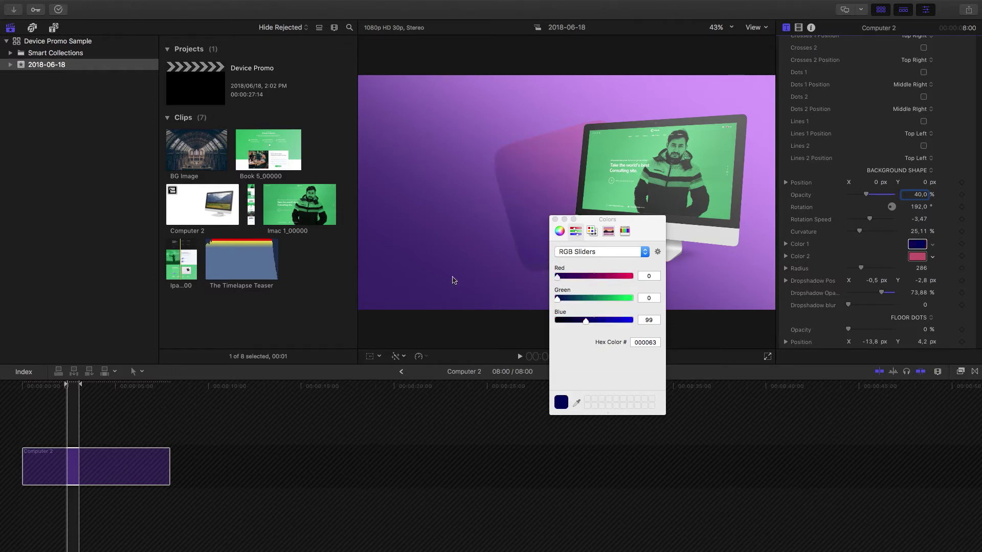
click(555, 220)
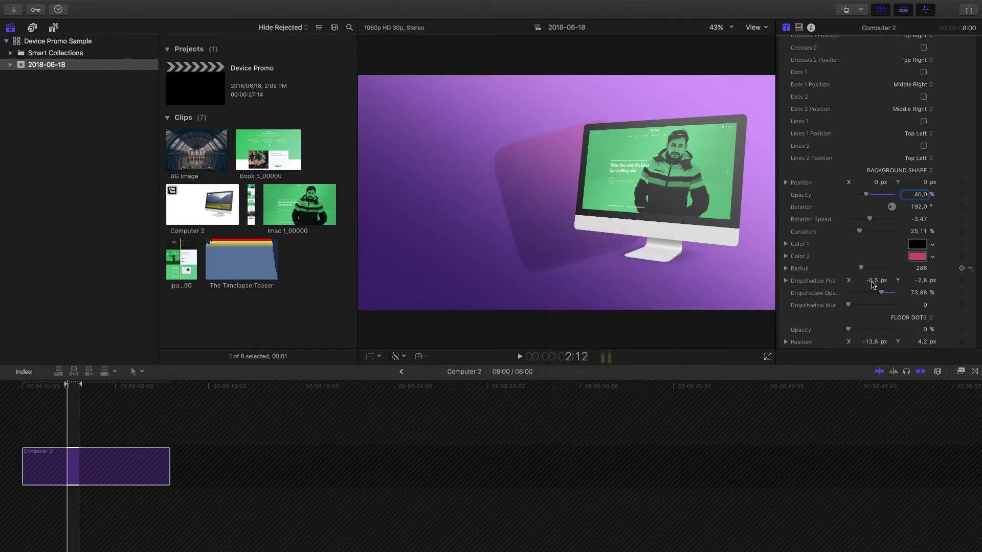
click(915, 256)
drag(578, 277, 524, 301)
drag(590, 320, 517, 319)
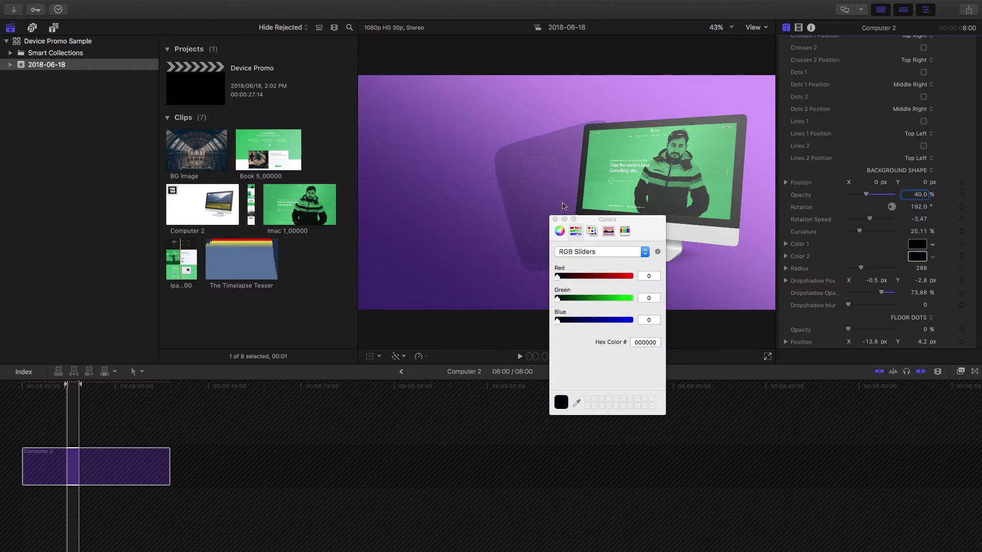
click(555, 219)
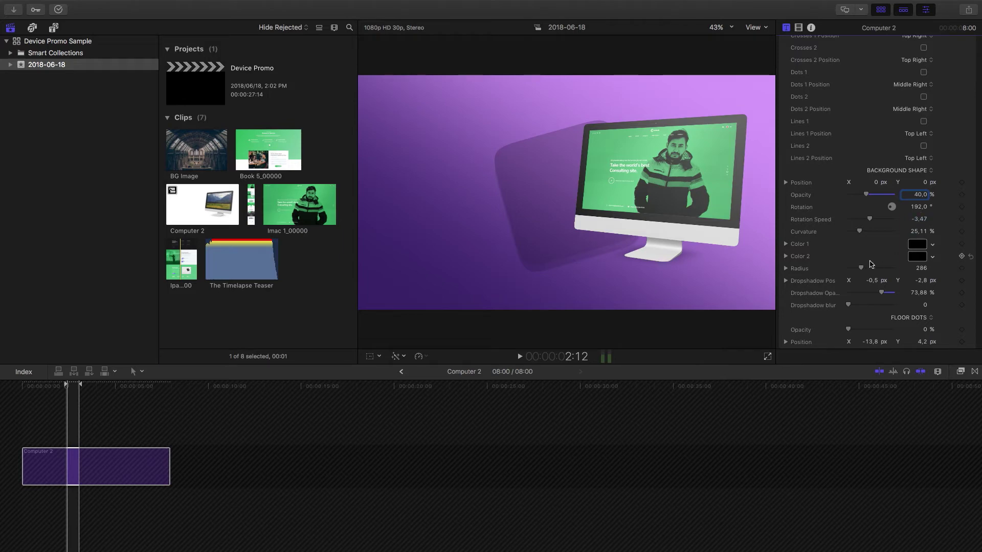
Set the Background Shape's radius to 800 and its X position to -100 px.
click(918, 268)
text(800)
key(Return)
click(877, 182)
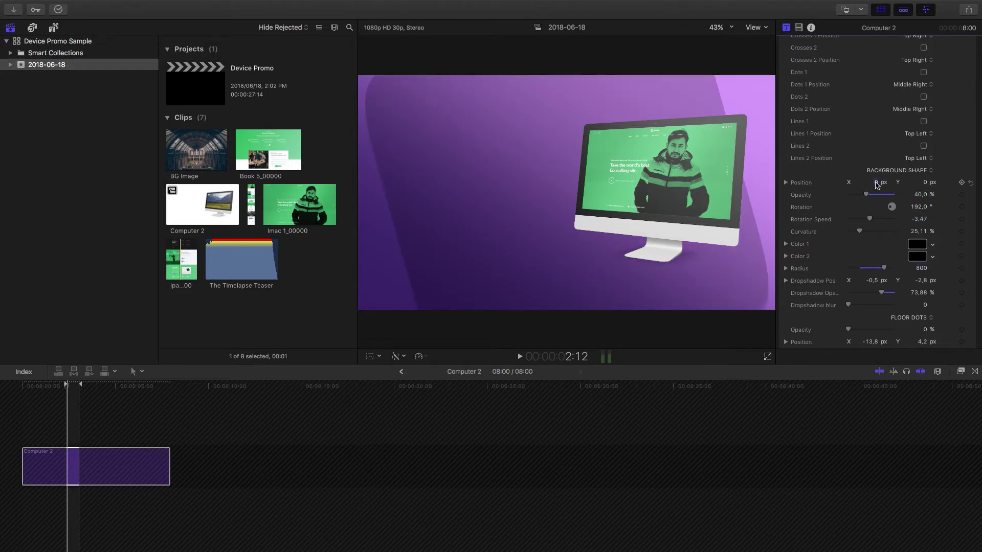
text(-)
key(Return)
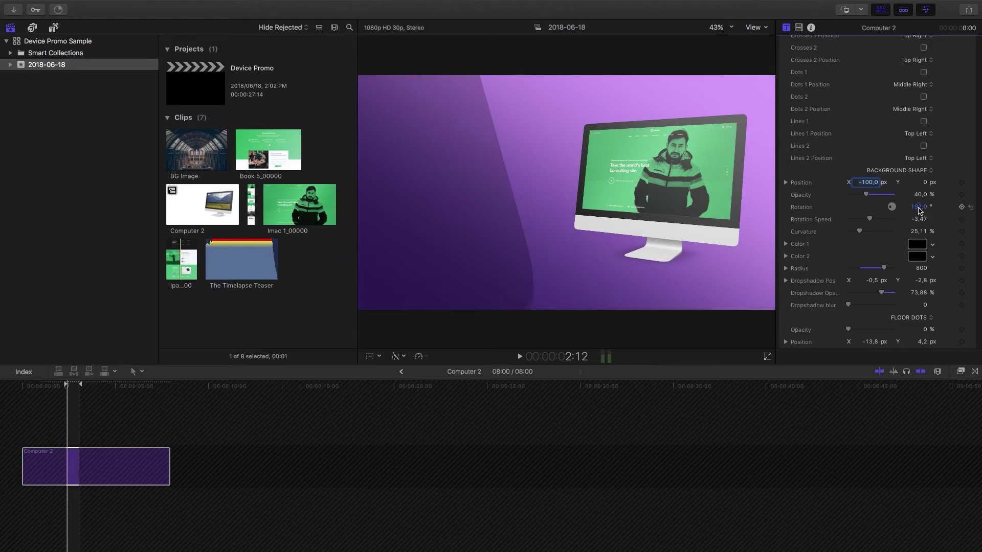
Set the Background Shape's rotation to about 223.4°, return to the Device Promo timeline and play it back.
drag(919, 211, 918, 206)
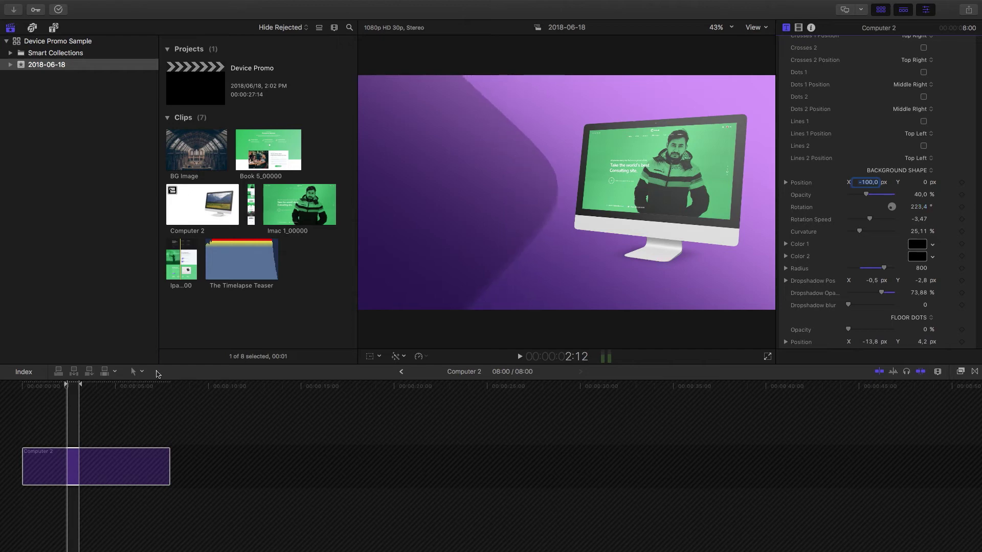
click(400, 372)
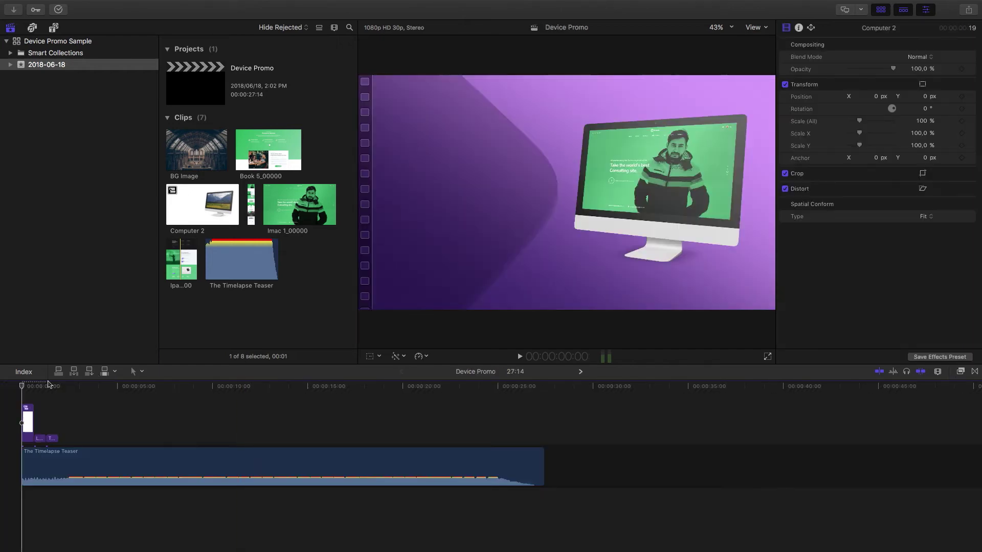
key(space)
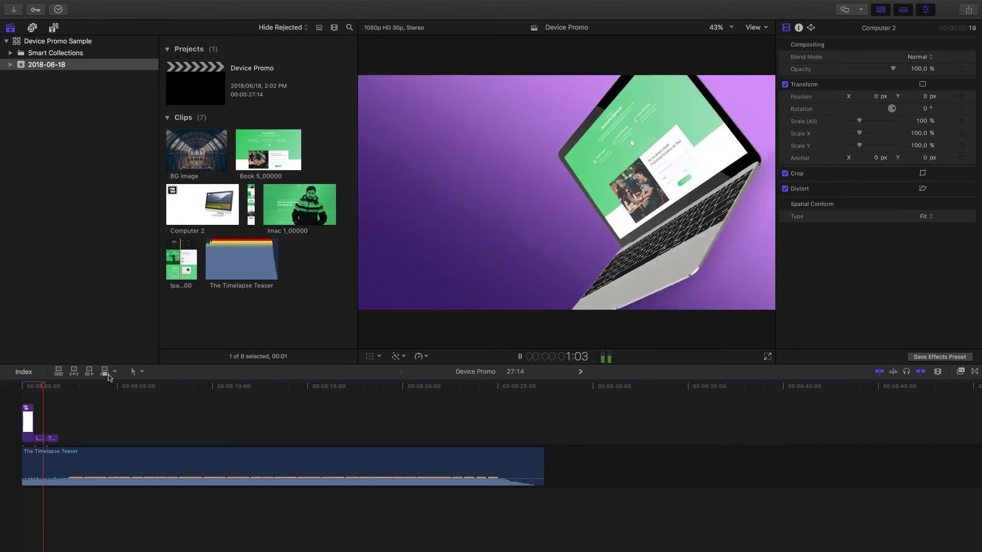
click(6, 390)
key(space)
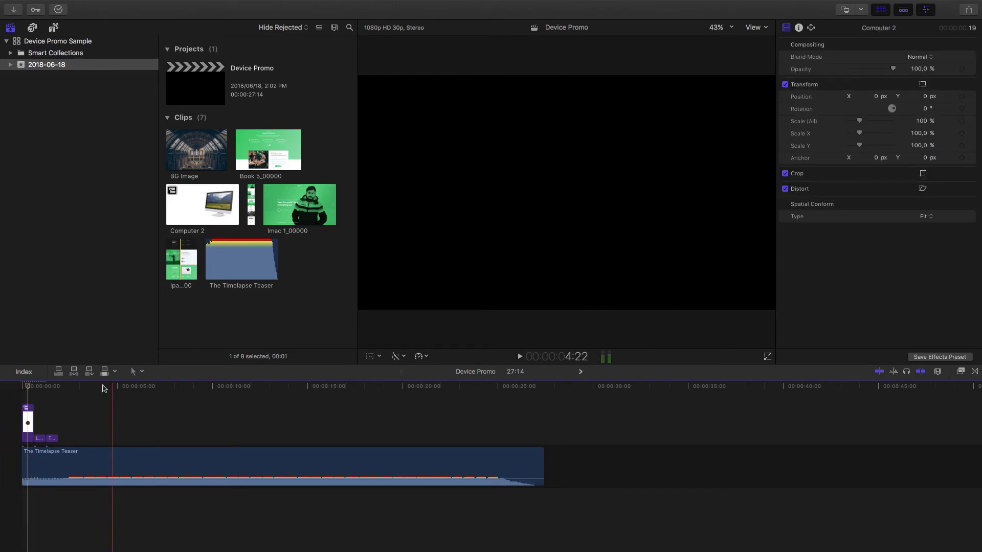
Enable Crosses 1 in the Laptop 8 title's background elements and set its position to Bottom Left.
click(34, 389)
click(40, 439)
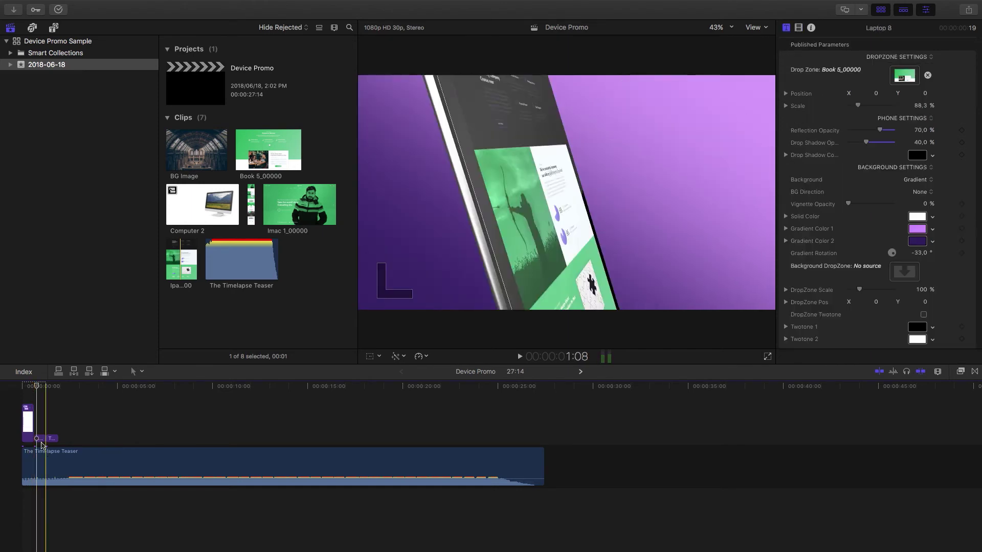
scroll(938, 142, down, 15)
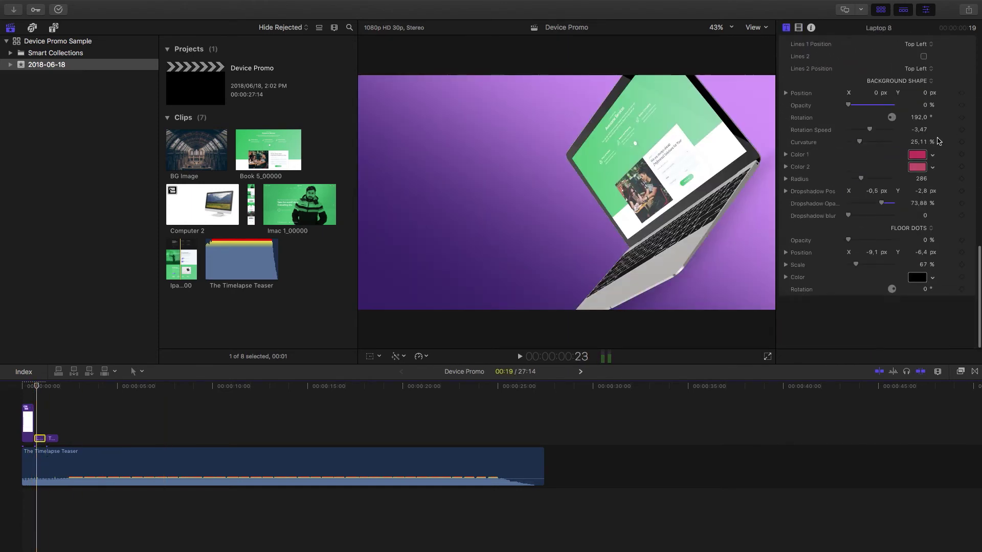
scroll(938, 141, up, 2)
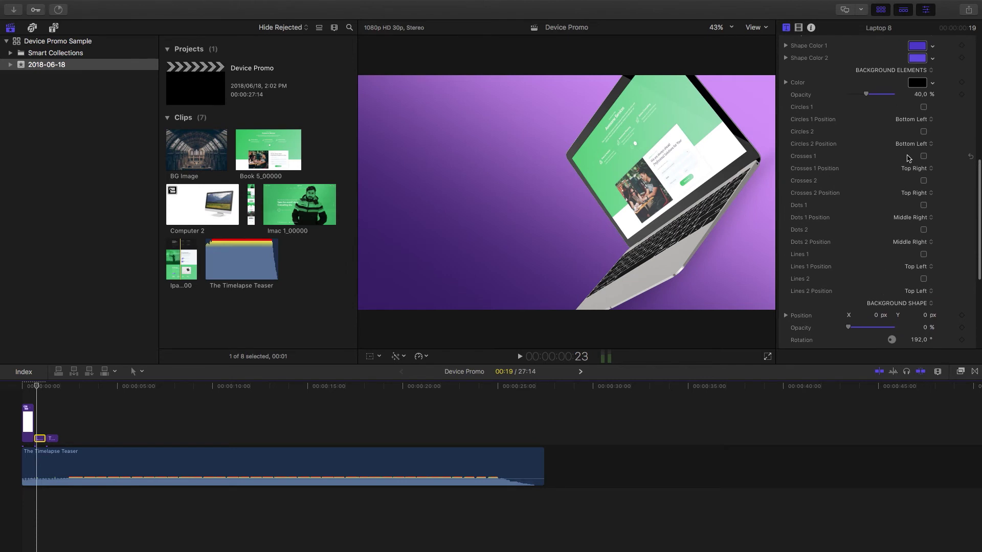
click(924, 156)
click(924, 169)
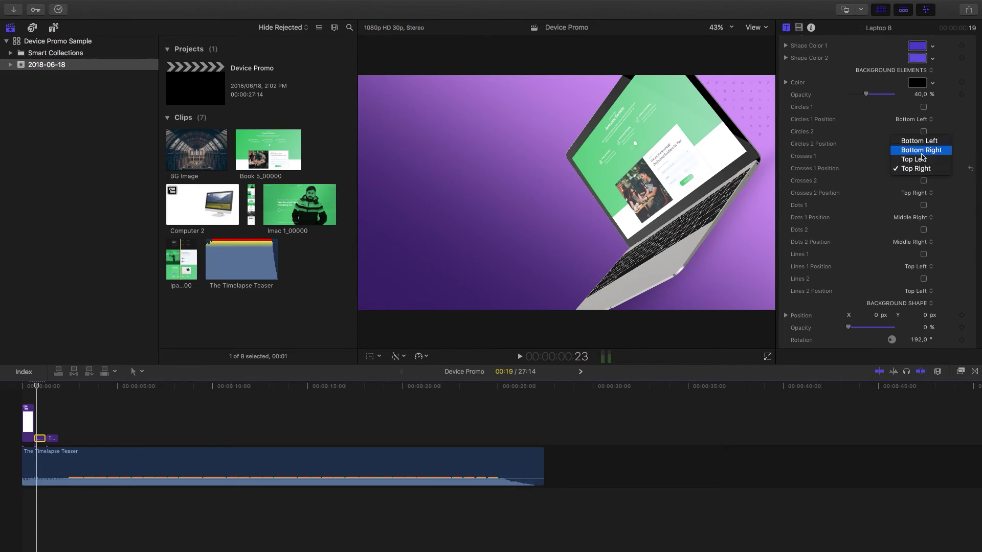
click(920, 143)
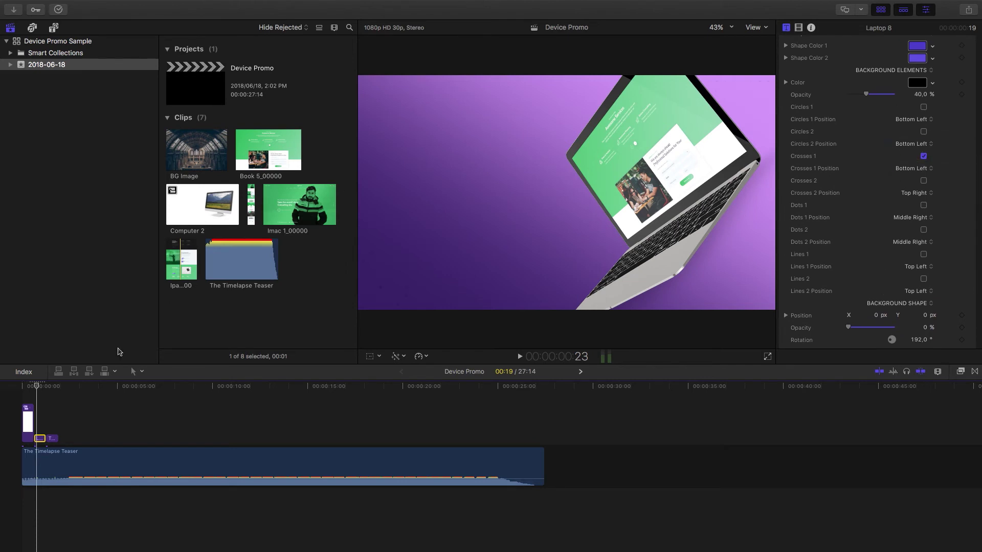
Enable Lines 1 in the Tablet 3 title's background elements and set its position to Top Right.
click(51, 438)
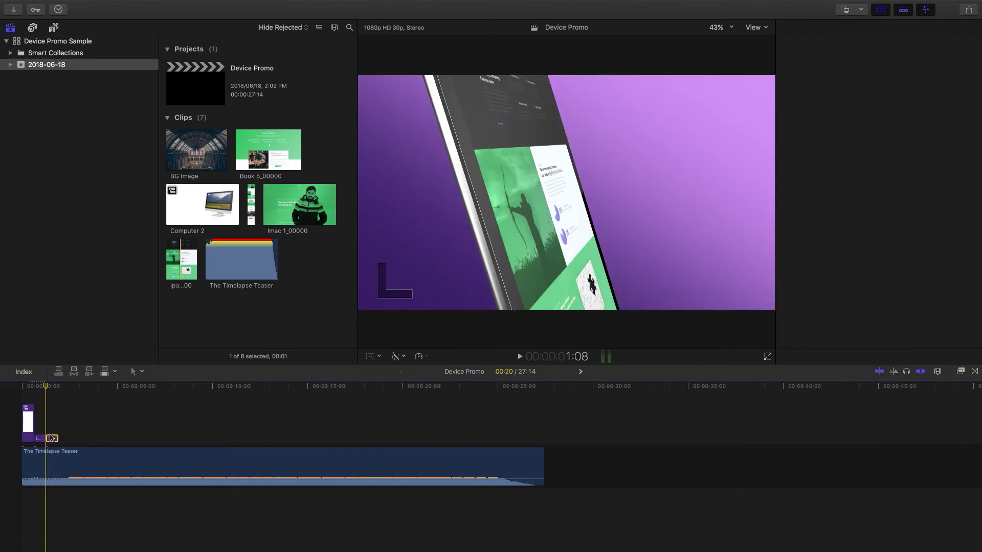
scroll(955, 232, down, 10)
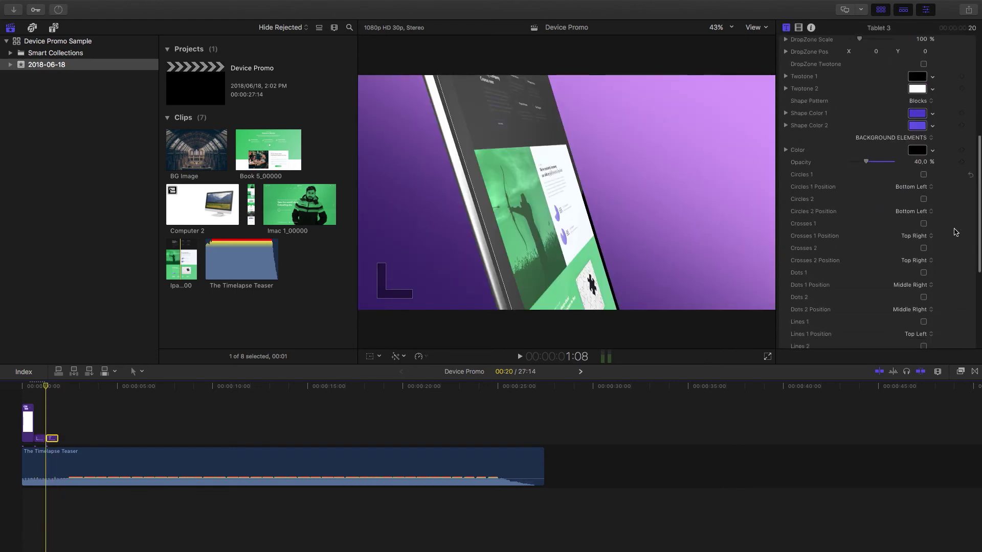
scroll(950, 239, down, 3)
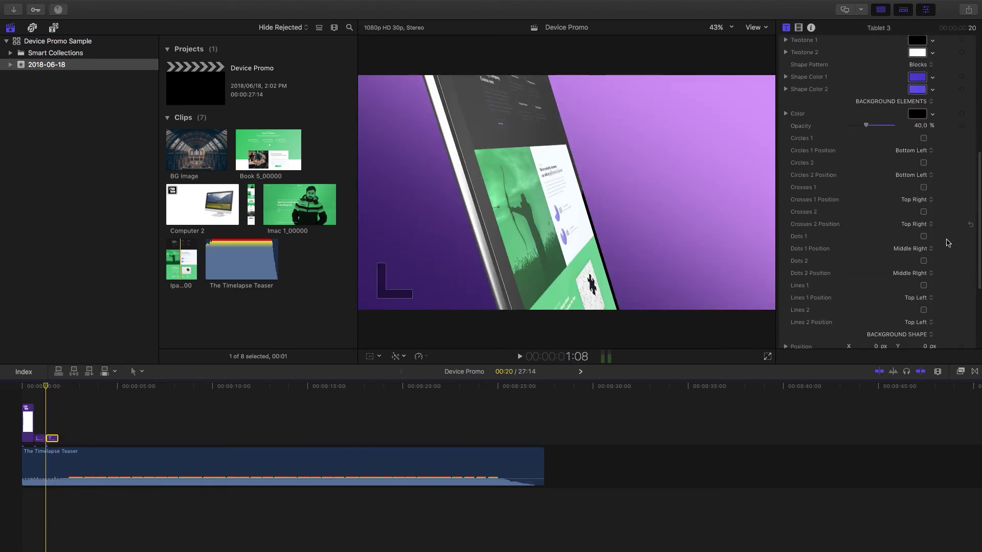
click(927, 298)
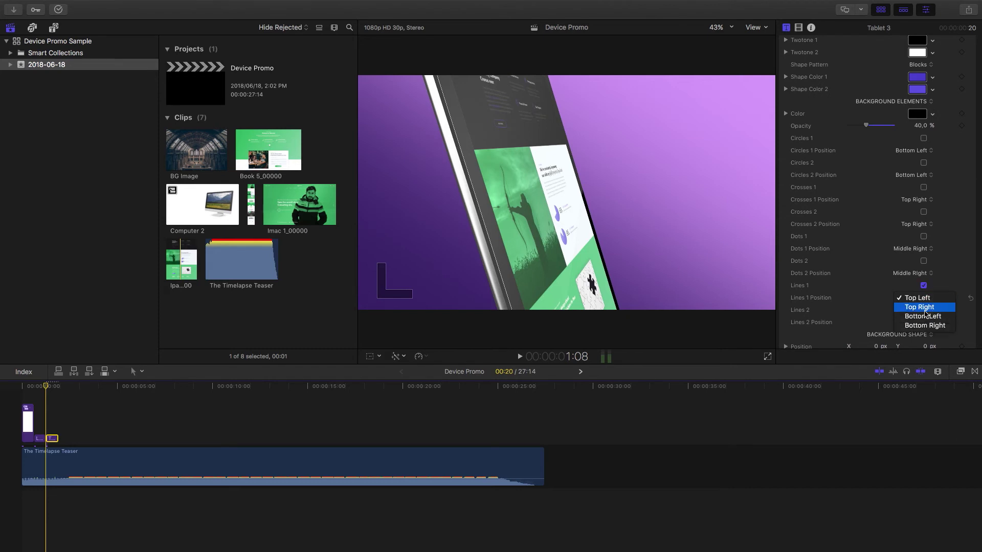
click(925, 308)
key(space)
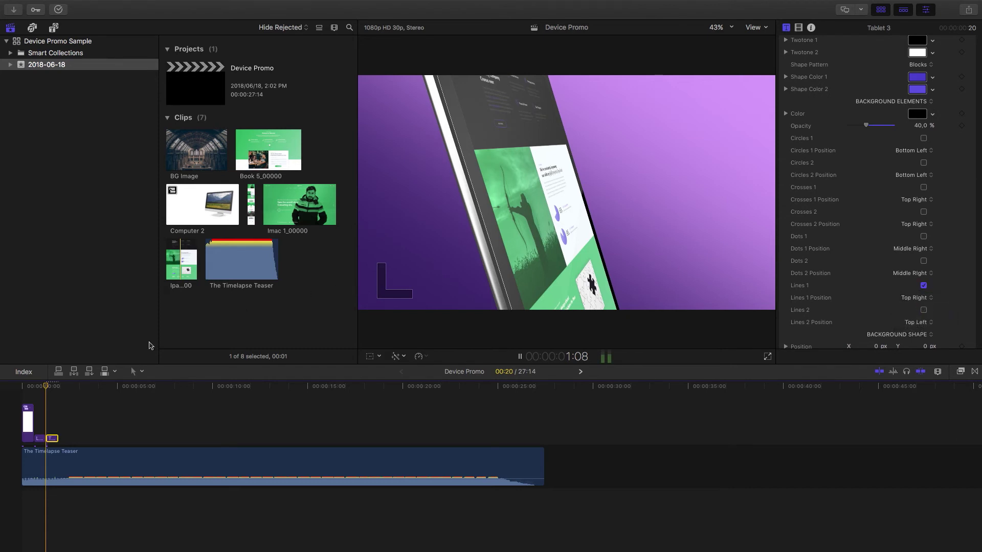
Turn off Lines 1 in the Tablet 3 title and enable Dots 1 at Middle Right instead.
click(46, 386)
click(922, 236)
click(912, 248)
click(915, 249)
Play back the three device titles from the start of the timeline and return the playhead to the beginning.
drag(46, 387, 6, 389)
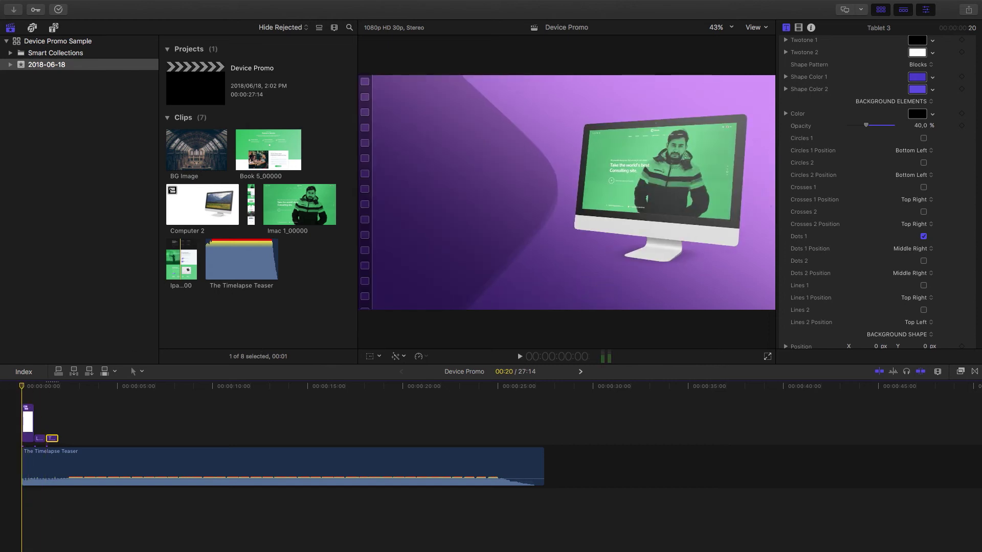
key(space)
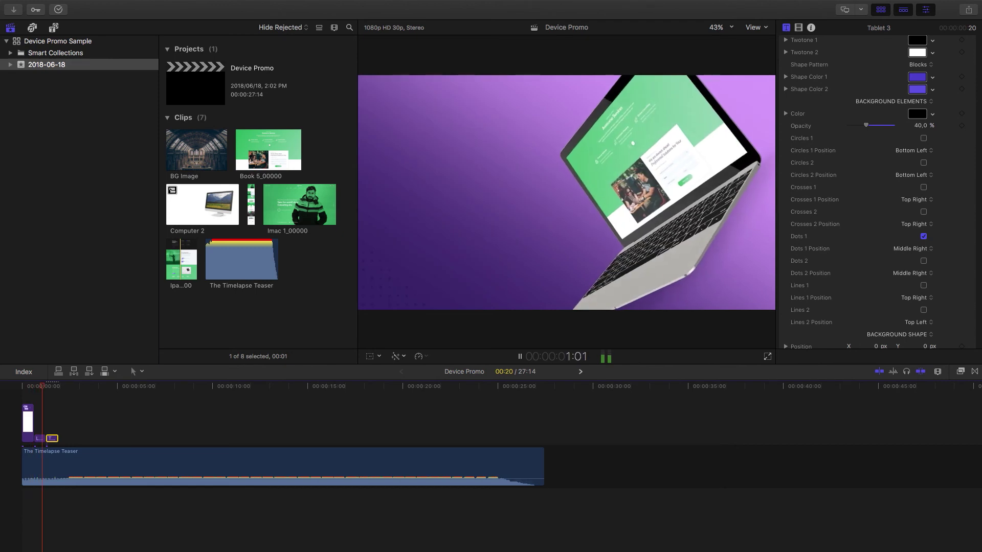
key(space)
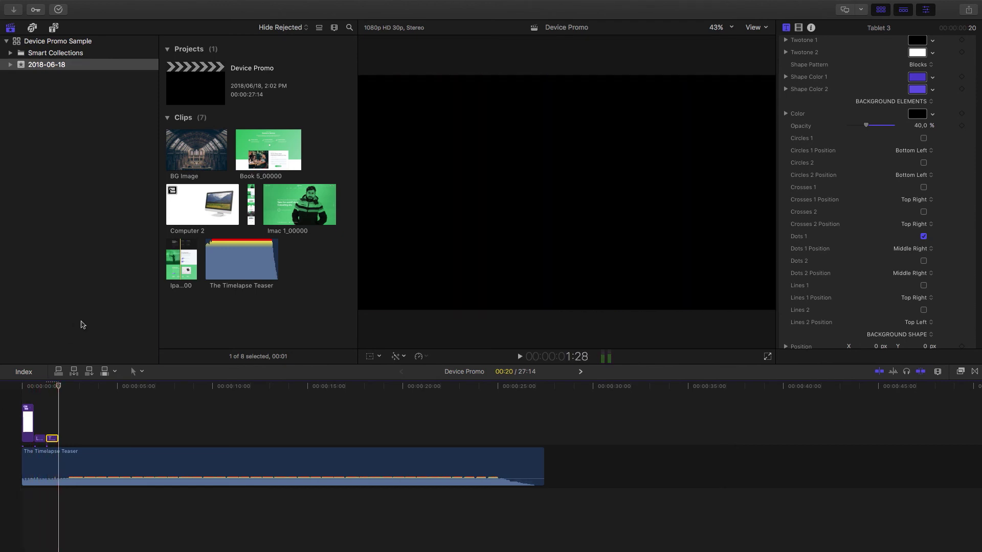
click(20, 387)
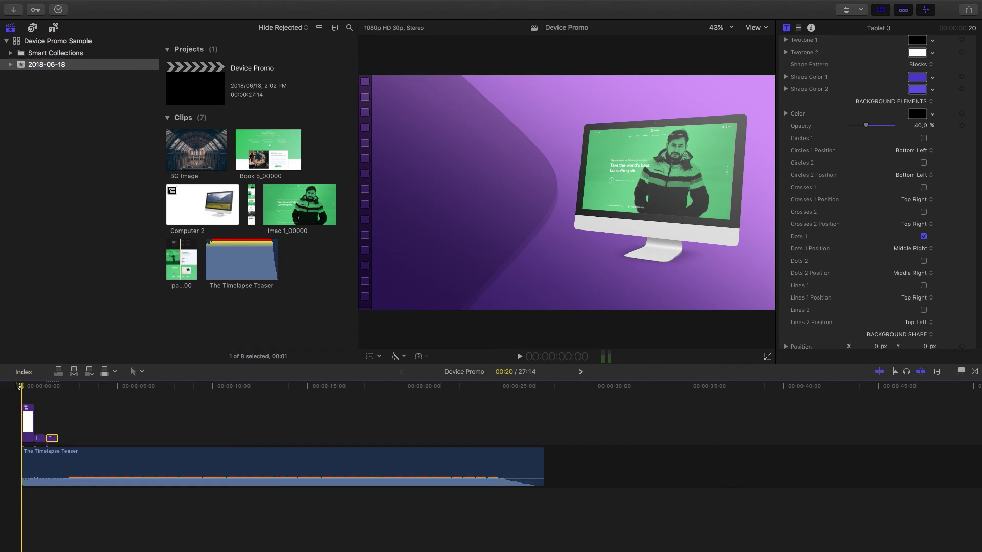